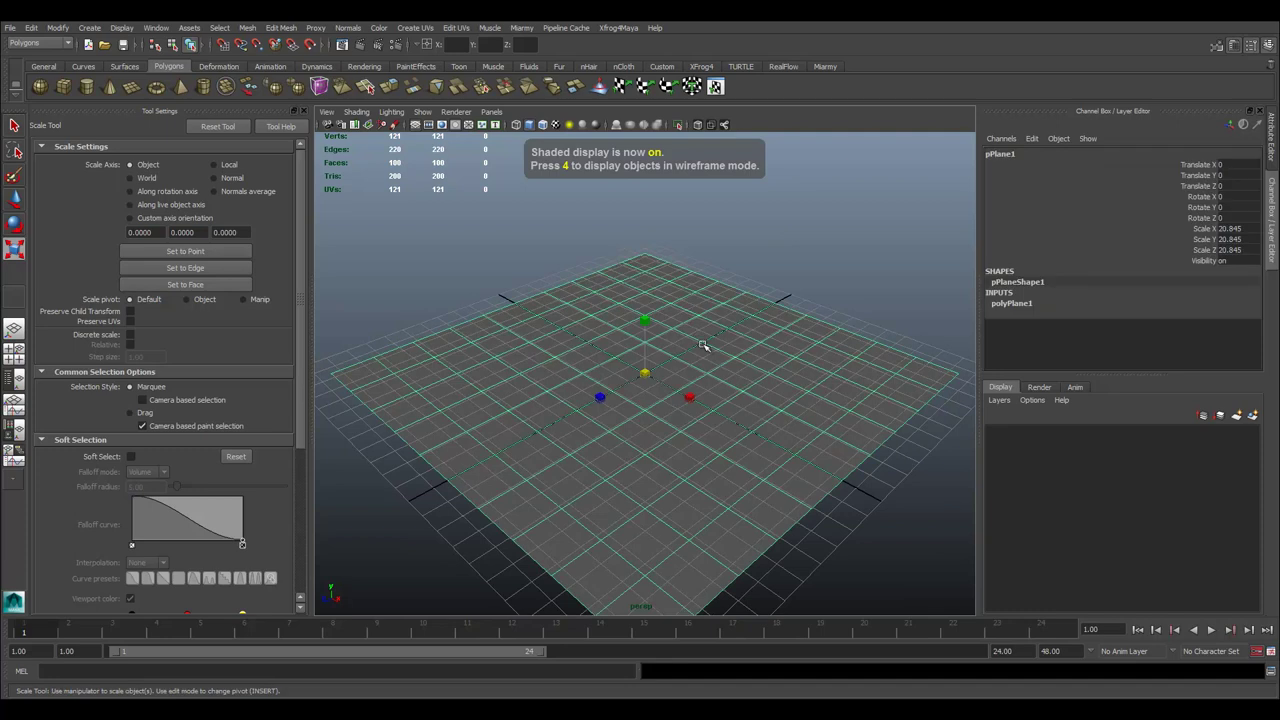
Delete the polygon plane from the scene.
{"action": "key", "text": "w"}
{"action": "left_click_drag", "start_coordinate": [650, 358], "coordinate": [660, 260]}
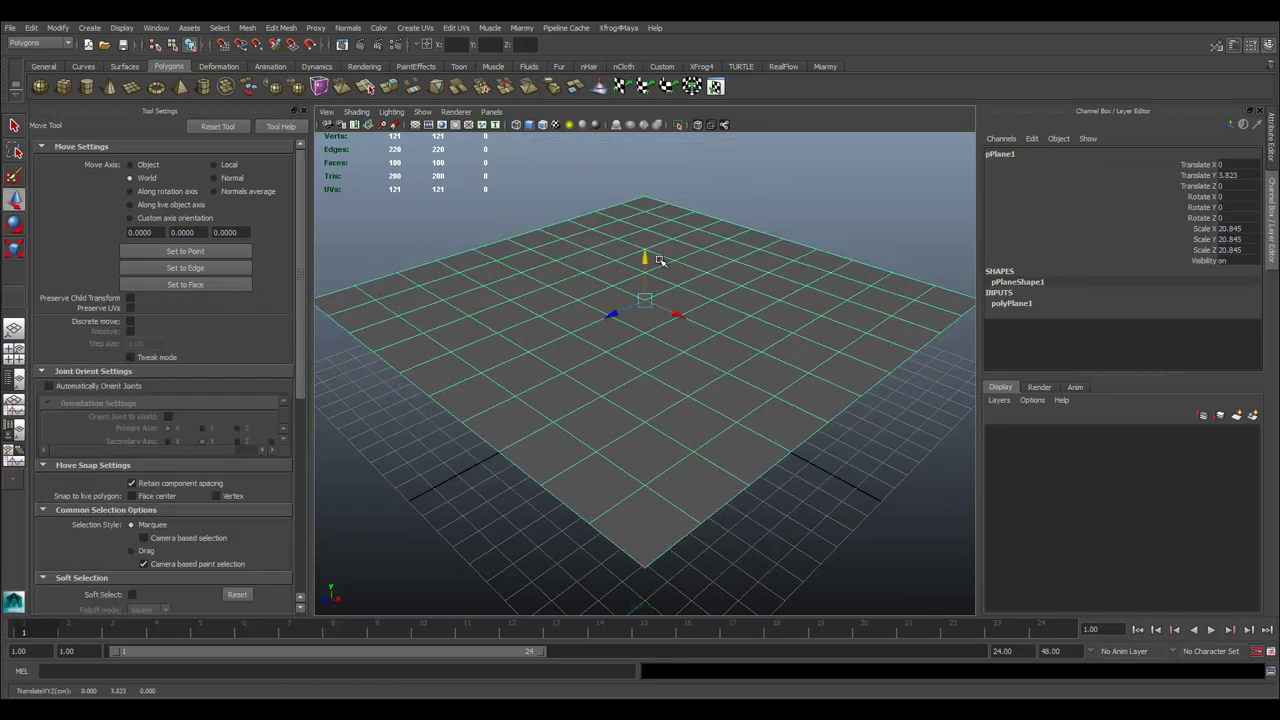
{"action": "key", "text": "Delete"}
Create a polygon cube scaled uniformly to about 7.9 and raised to about 4.58 on Y.
{"action": "left_click", "coordinate": [65, 87]}
{"action": "left_click_drag", "start_coordinate": [726, 383], "coordinate": [733, 286], "text": "alt"}
{"action": "key", "text": "r"}
{"action": "key", "text": "w"}
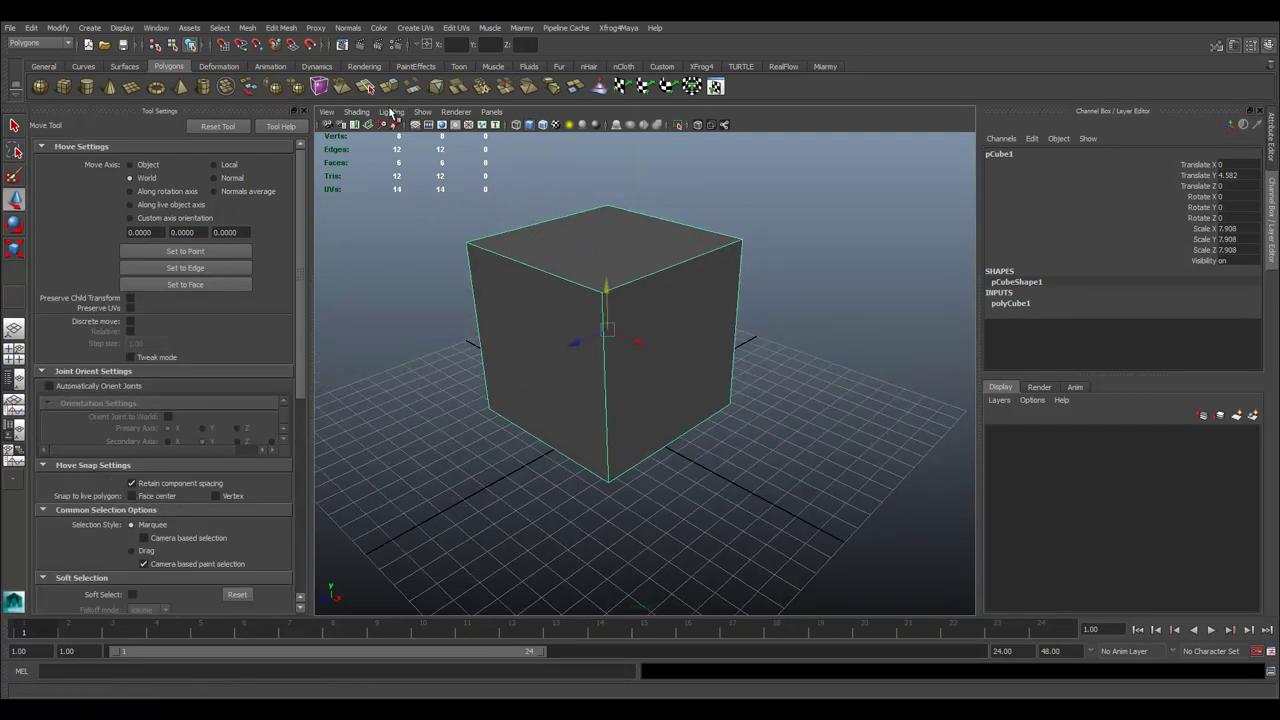
Assign a new Lambert material to the cube and connect a File texture to its color.
{"action": "left_click", "coordinate": [364, 66]}
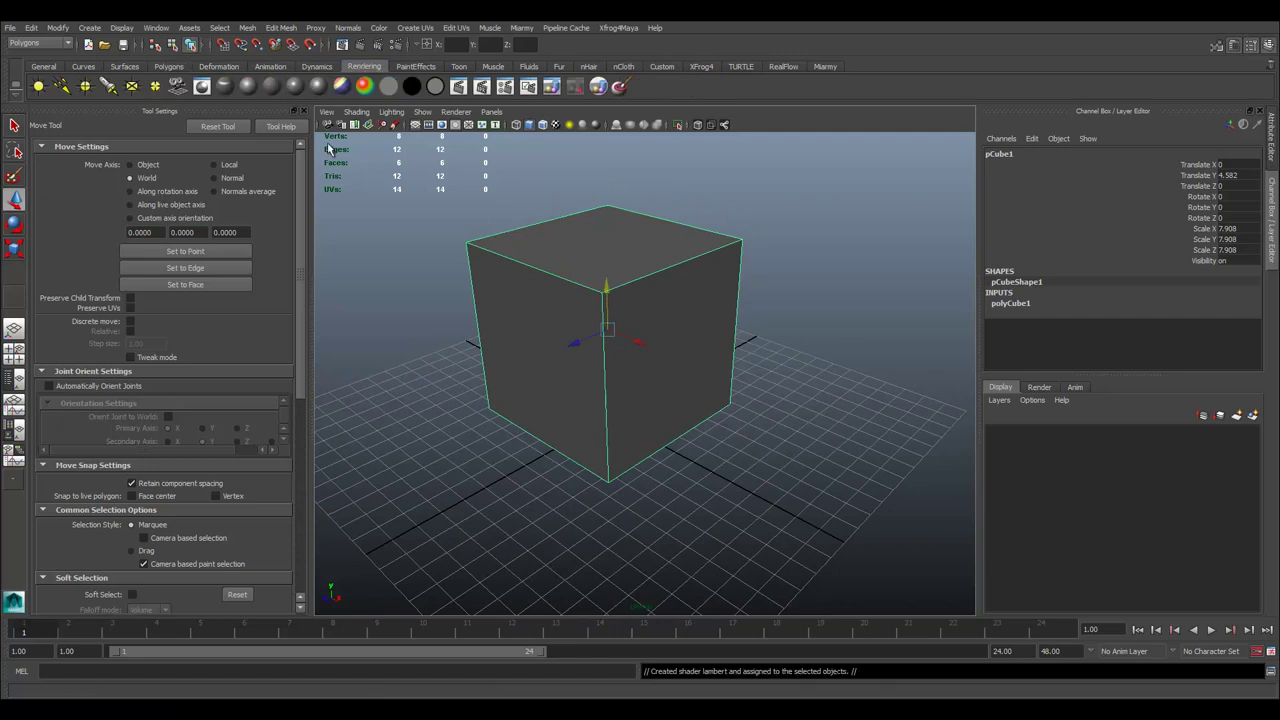
{"action": "left_click", "coordinate": [225, 86]}
{"action": "left_click_drag", "start_coordinate": [765, 320], "coordinate": [792, 304], "text": "alt"}
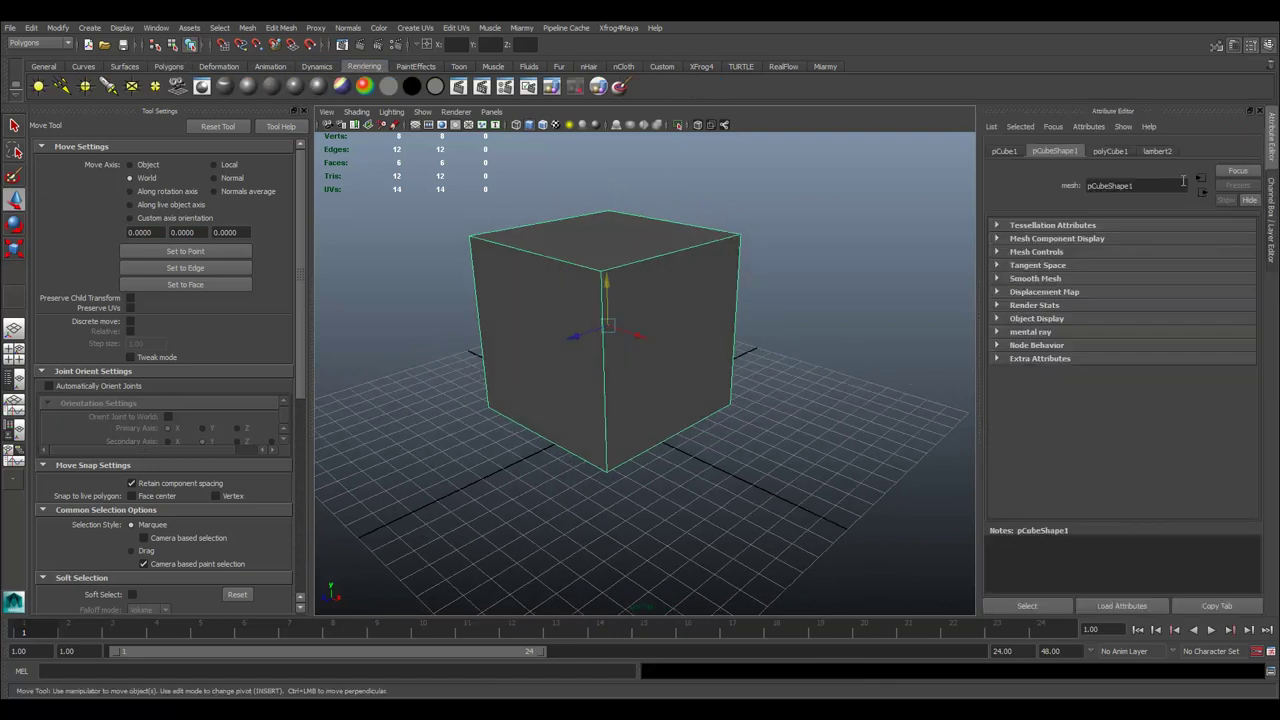
{"action": "left_click", "coordinate": [1168, 152]}
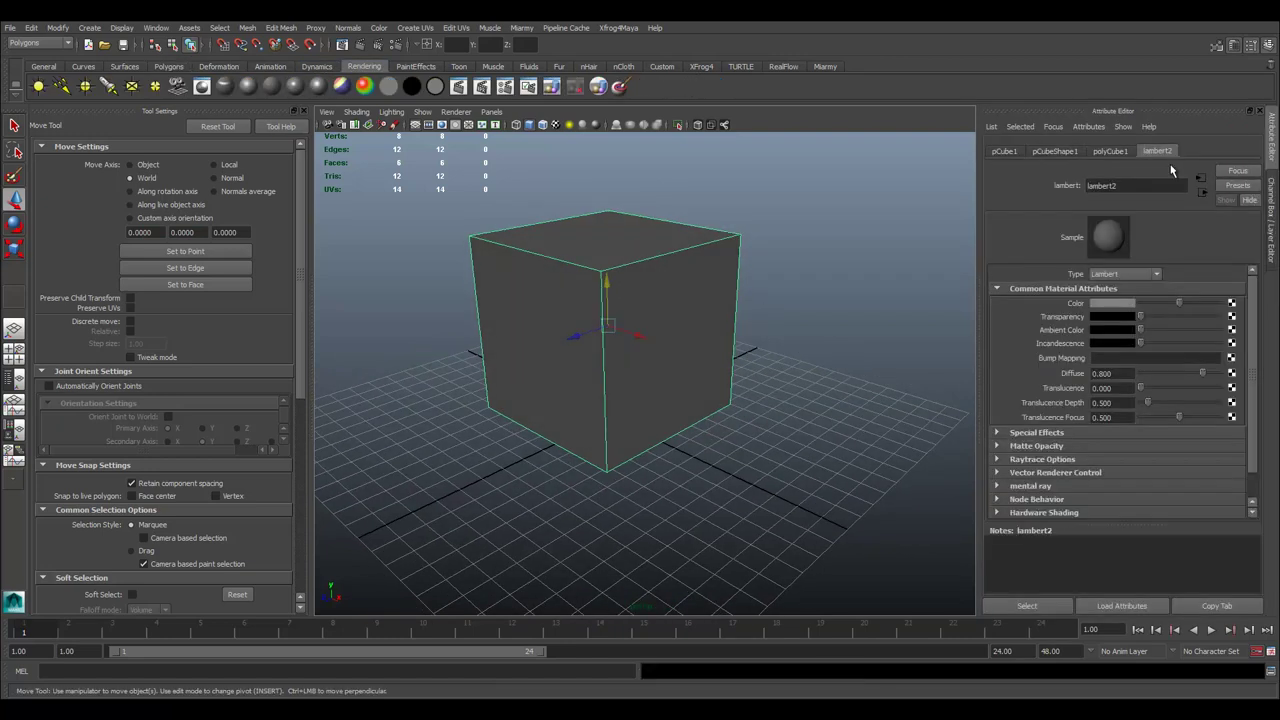
{"action": "left_click", "coordinate": [1231, 302]}
{"action": "left_click", "coordinate": [565, 354]}
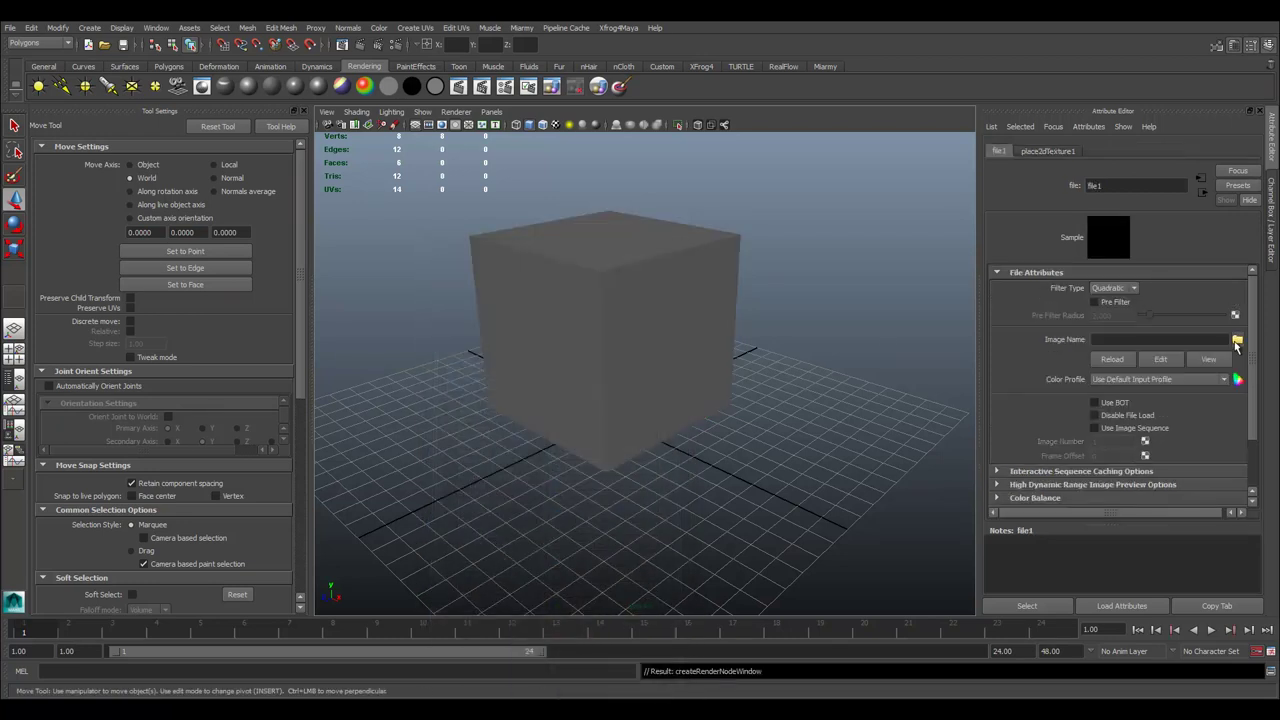
Try to load the image "สร้าง AR CODE กับ VUFORIA ep3.png" from sourceimages into the file texture.
{"action": "left_click", "coordinate": [1237, 341]}
{"action": "left_click", "coordinate": [430, 213]}
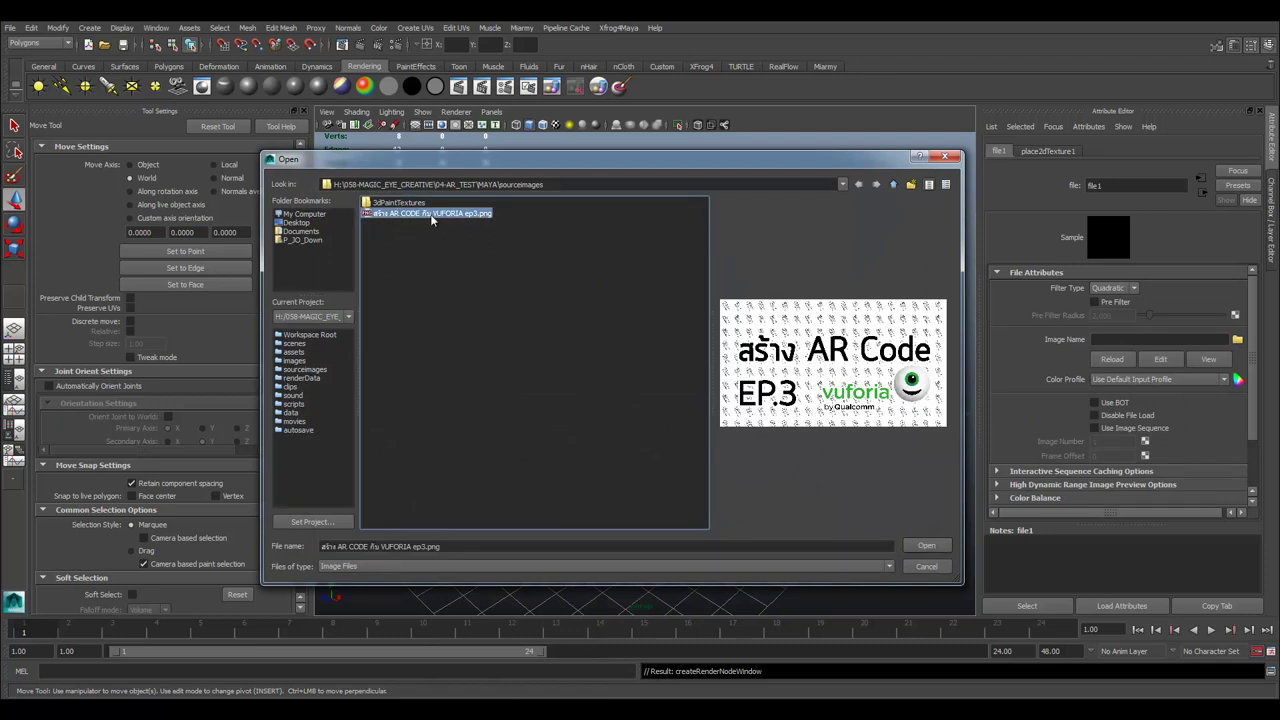
{"action": "left_click", "coordinate": [926, 546]}
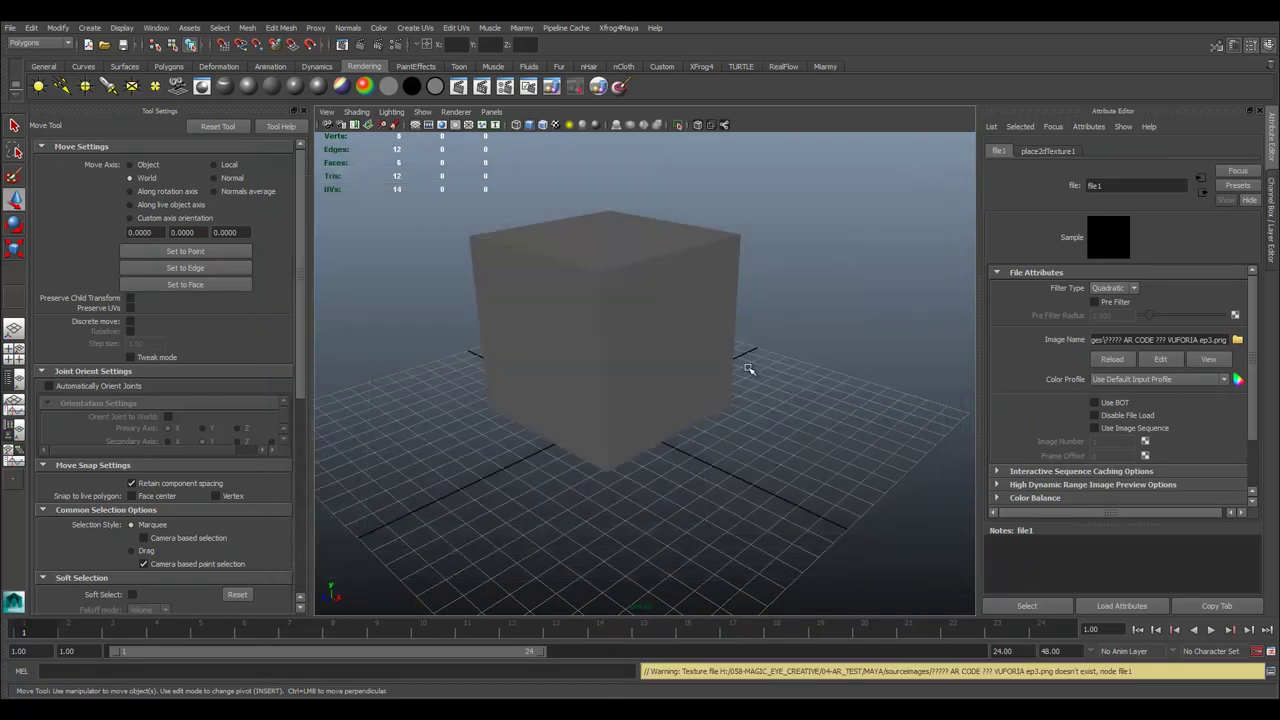
Switch the viewport to textured shading and check the cube's faces from another angle.
{"action": "left_click", "coordinate": [643, 343]}
{"action": "key", "text": "6"}
{"action": "left_click", "coordinate": [920, 457]}
{"action": "left_click", "coordinate": [649, 317]}
{"action": "mouse_move", "coordinate": [728, 434]}
{"action": "left_mouse_down", "text": "alt"}
{"action": "mouse_move", "coordinate": [700, 434]}
{"action": "mouse_move", "coordinate": [926, 443]}
{"action": "mouse_move", "coordinate": [712, 450]}
{"action": "left_mouse_up", "text": "alt"}
{"action": "left_click", "coordinate": [752, 412]}
{"action": "left_click_drag", "start_coordinate": [753, 411], "coordinate": [651, 323], "text": "alt"}
{"action": "left_click", "coordinate": [651, 323]}
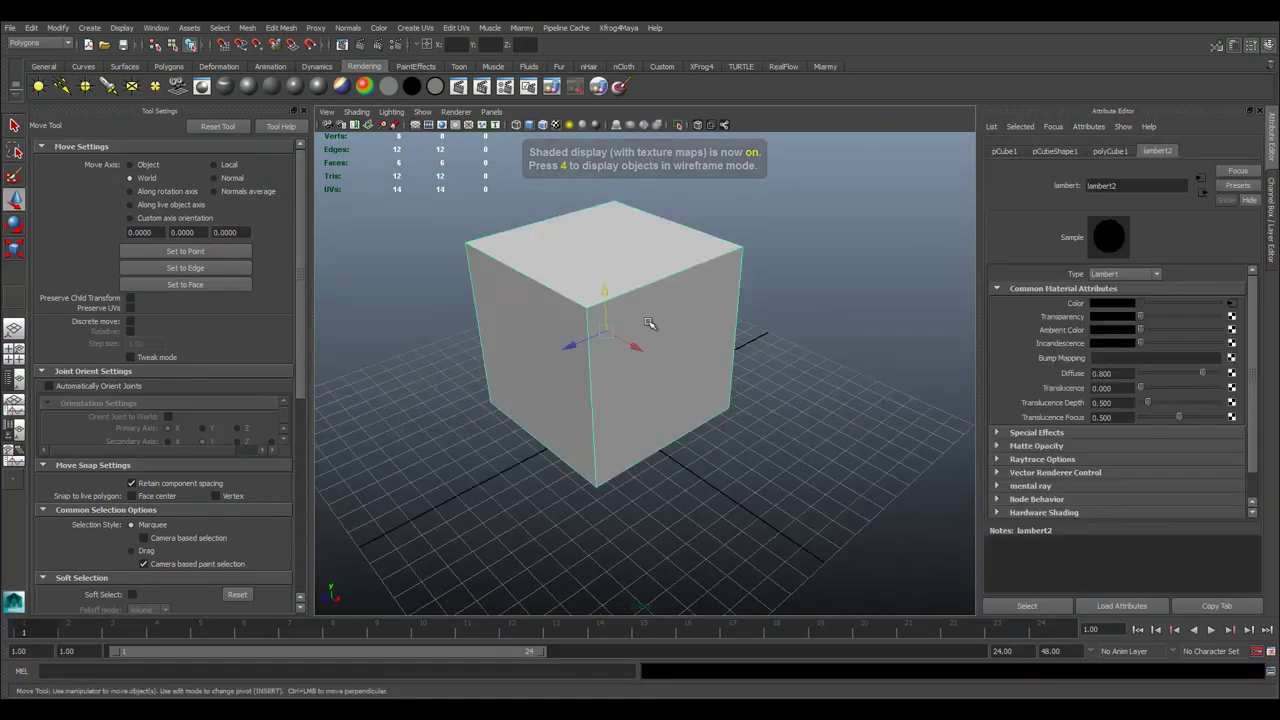
Examine the cube's UV layout in the UV Texture Editor and the image path of its file texture.
{"action": "left_click", "coordinate": [169, 66]}
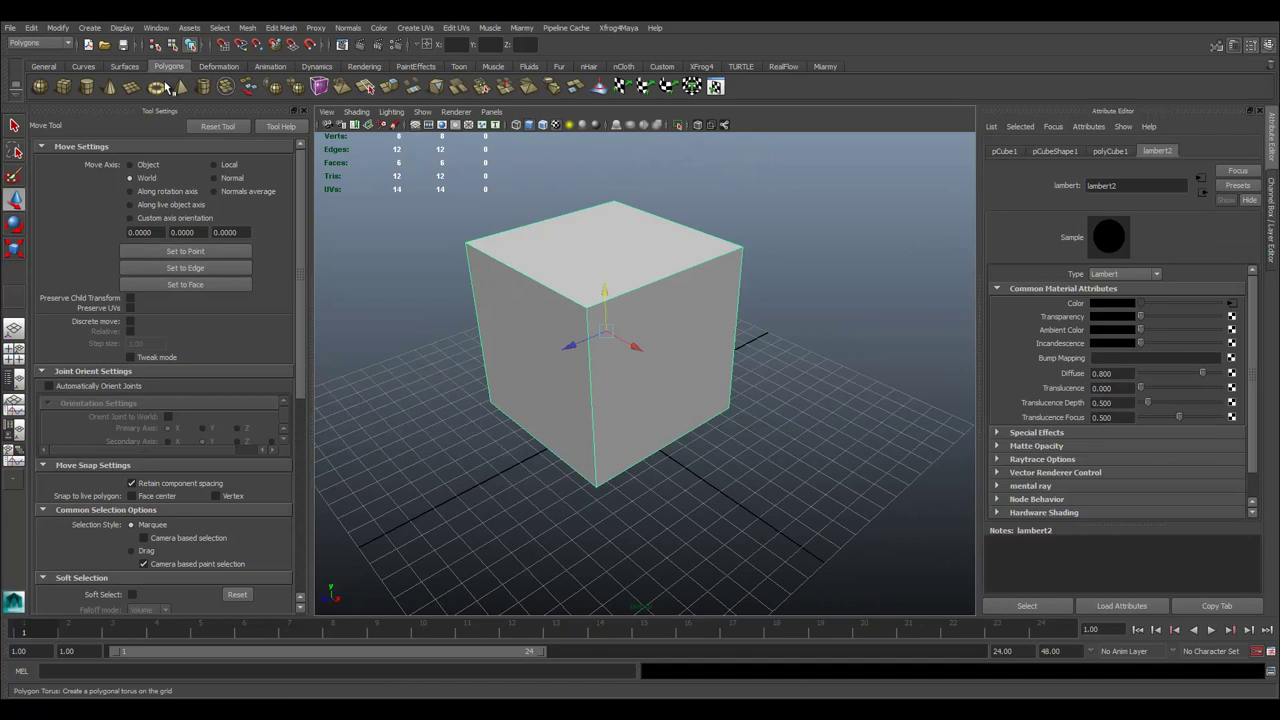
{"action": "left_click", "coordinate": [716, 88]}
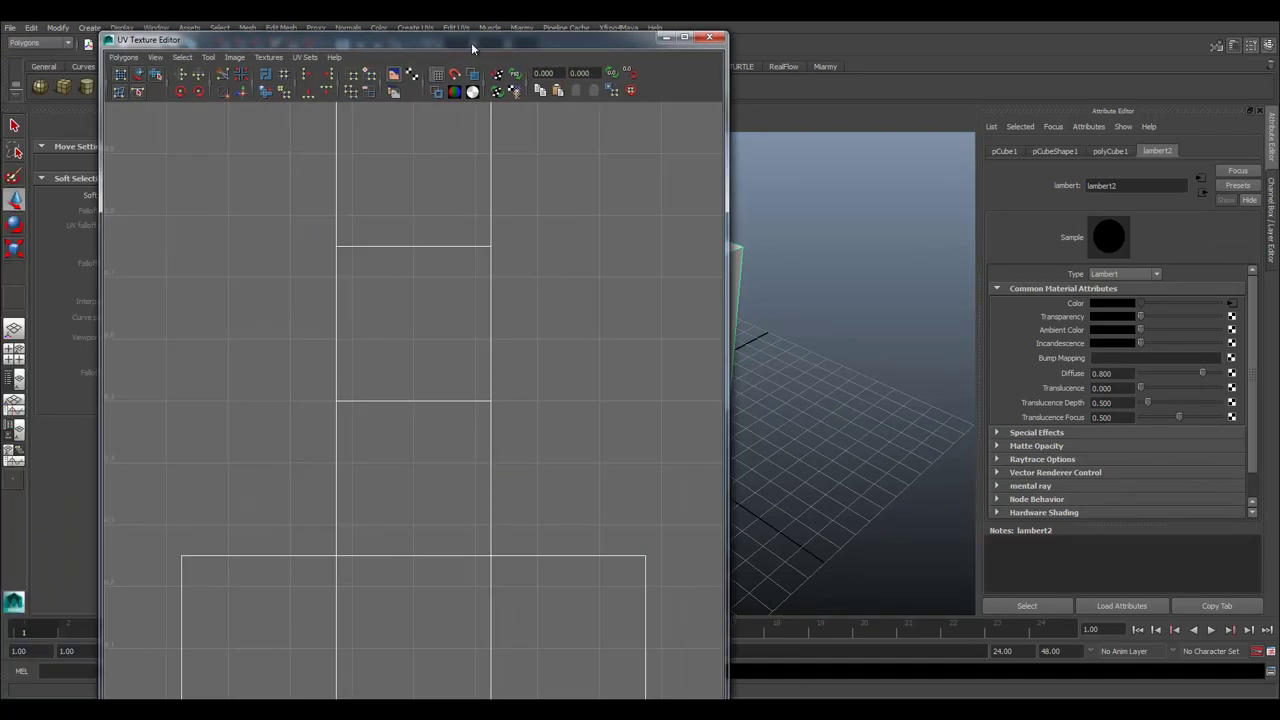
{"action": "scroll", "coordinate": [289, 253], "scroll_direction": "down", "scroll_amount": 1}
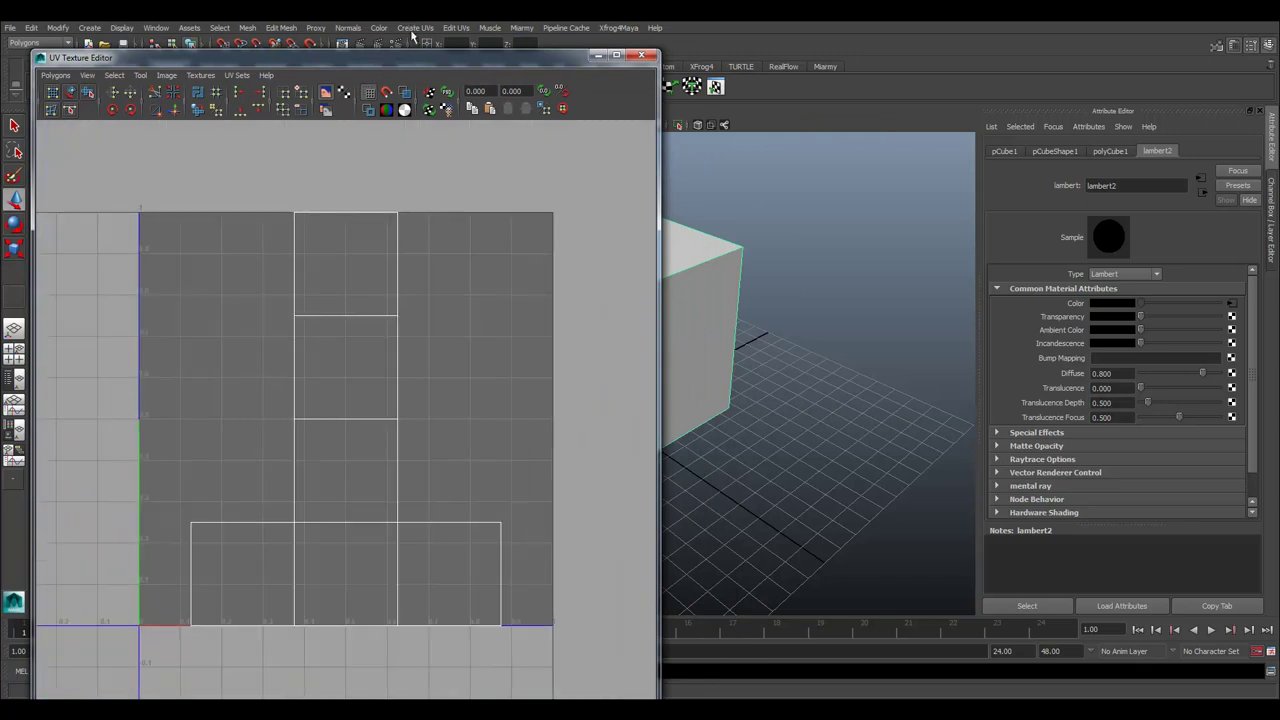
{"action": "left_click_drag", "start_coordinate": [413, 52], "coordinate": [420, 222]}
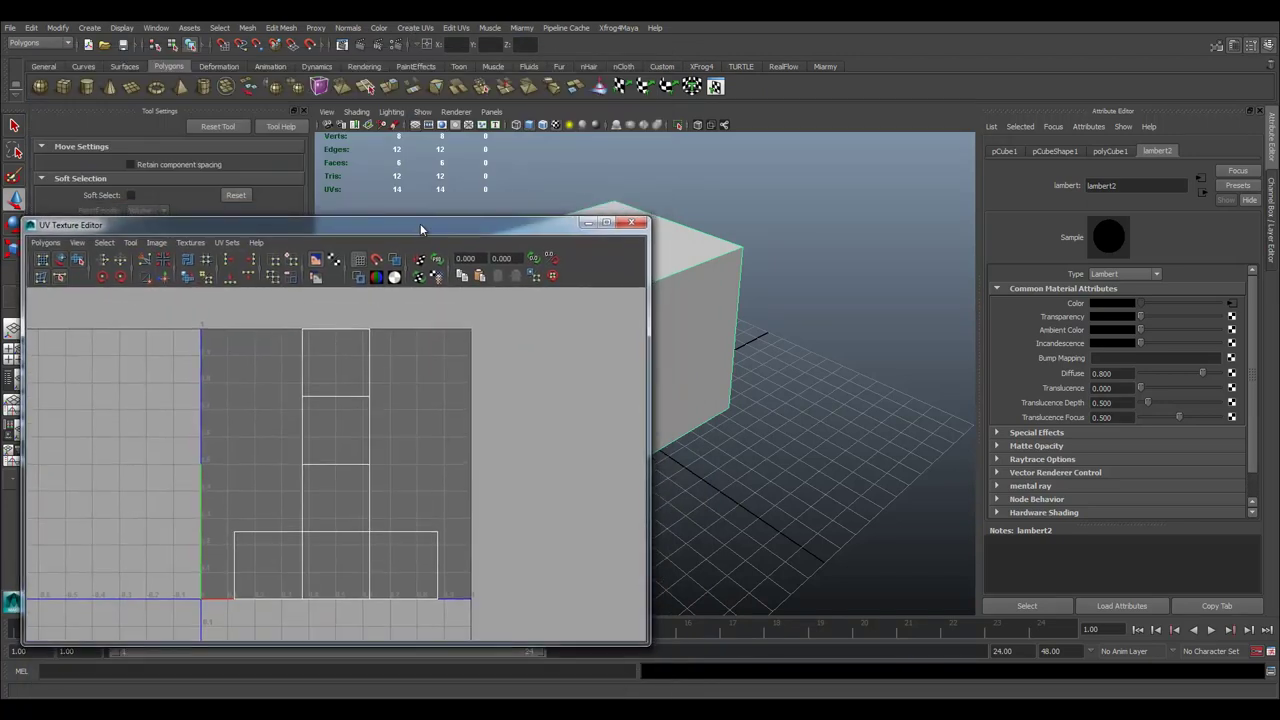
{"action": "left_click", "coordinate": [810, 404]}
{"action": "left_click", "coordinate": [808, 346]}
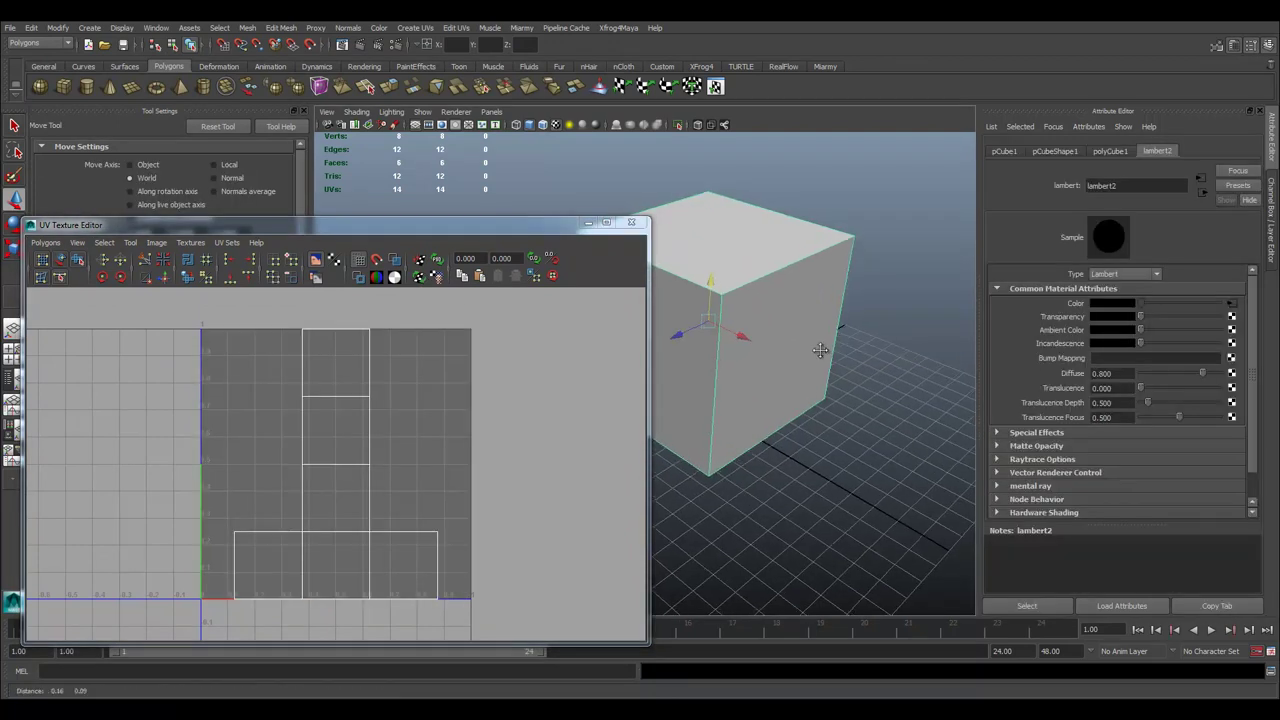
{"action": "left_click", "coordinate": [1231, 304]}
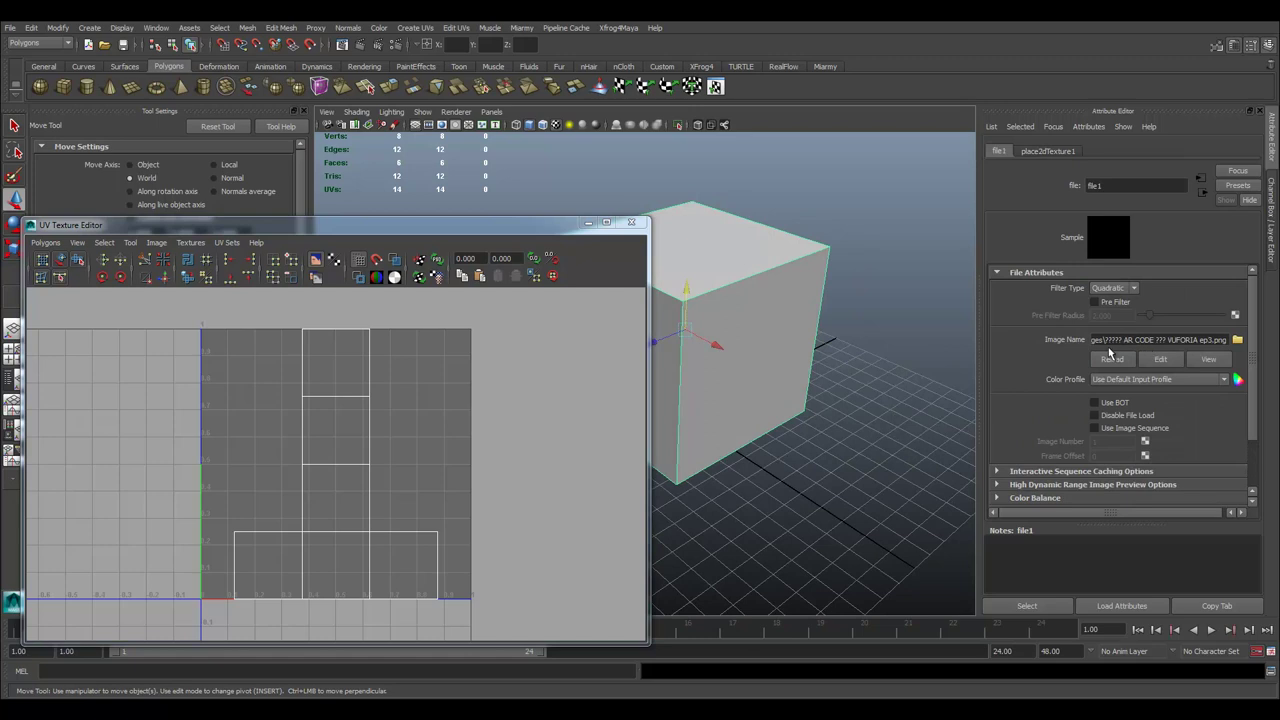
{"action": "left_click", "coordinate": [908, 428]}
In the file browser, rename the texture image to "AR CODE VUFORIA ep3.png", removing the Thai characters.
{"action": "mouse_move", "coordinate": [447, 237]}
{"action": "left_mouse_down"}
{"action": "mouse_move", "coordinate": [431, 224]}
{"action": "mouse_move", "coordinate": [439, 237]}
{"action": "left_mouse_up"}
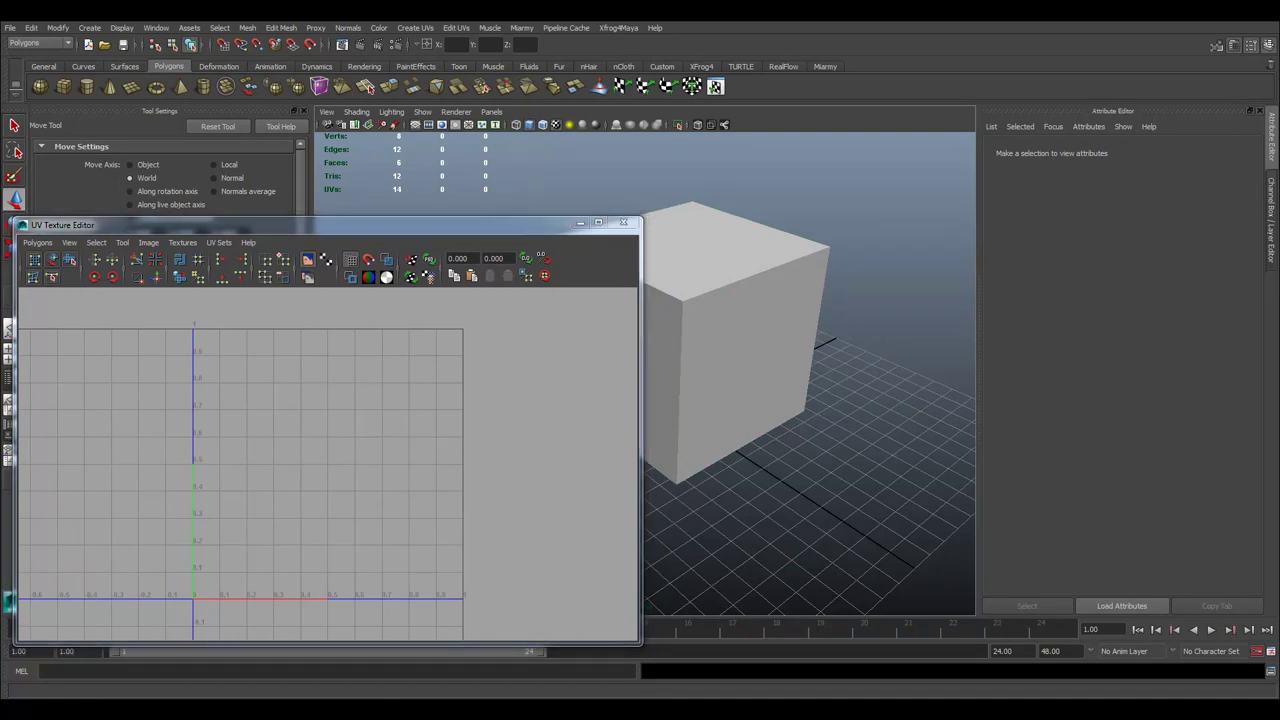
{"action": "left_click_drag", "start_coordinate": [0, 137], "coordinate": [145, 161]}
{"action": "left_click", "coordinate": [119, 314]}
{"action": "left_click", "coordinate": [114, 256]}
{"action": "key", "text": "F2"}
{"action": "left_click", "coordinate": [117, 253]}
{"action": "key", "text": "BackSpace"}
{"action": "key", "text": "BackSpace"}
{"action": "key", "text": "BackSpace"}
{"action": "key", "text": "BackSpace"}
{"action": "key", "text": "BackSpace"}
{"action": "left_click_drag", "start_coordinate": [71, 253], "coordinate": [15, 260]}
{"action": "key", "text": "BackSpace"}
{"action": "left_click", "coordinate": [214, 360]}
{"action": "left_click_drag", "start_coordinate": [183, 160], "coordinate": [0, 158]}
Load "AR CODE VUFORIA ep3.png" into the cube's file texture and close the UV Texture Editor.
{"action": "left_click", "coordinate": [694, 274]}
{"action": "left_click", "coordinate": [1236, 310]}
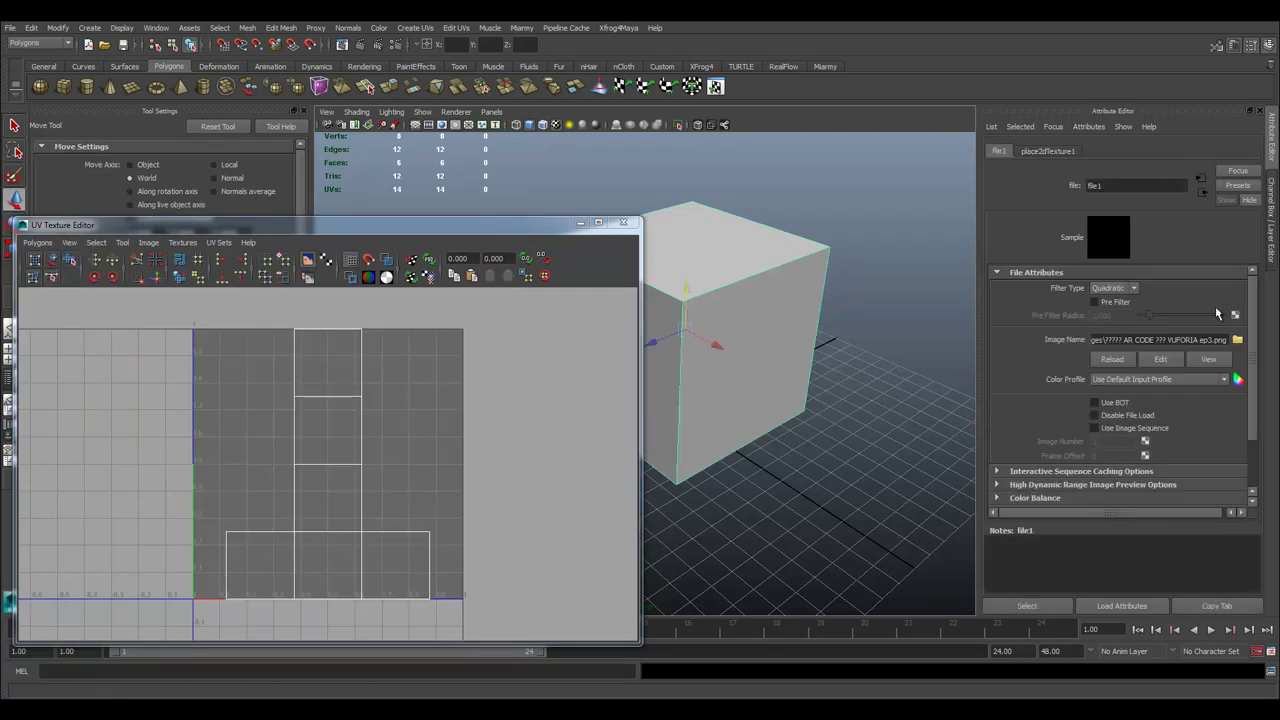
{"action": "left_click", "coordinate": [1237, 341]}
{"action": "left_click", "coordinate": [434, 216]}
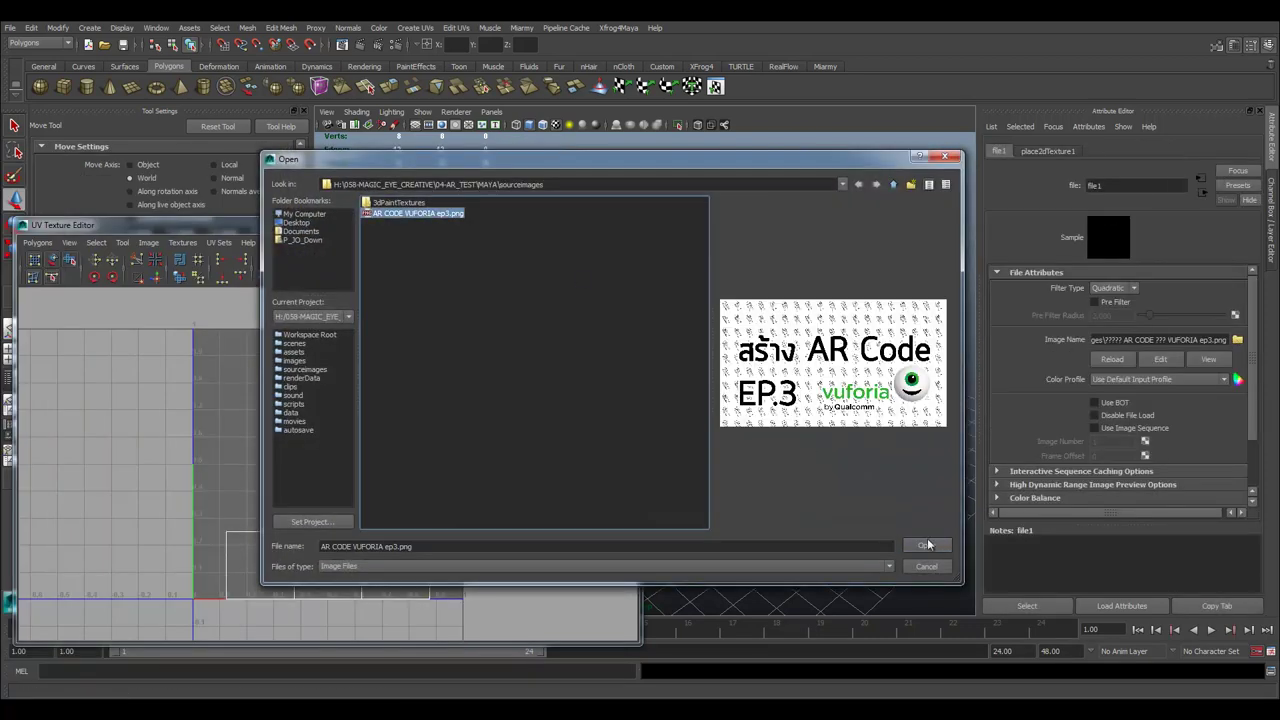
{"action": "left_click", "coordinate": [922, 543]}
{"action": "left_click", "coordinate": [623, 222]}
Scale the cube down uniformly to about 4.4 and place it at about 4.0 on Y.
{"action": "left_click", "coordinate": [632, 362]}
{"action": "mouse_move", "coordinate": [632, 362]}
{"action": "left_mouse_down", "text": "alt"}
{"action": "mouse_move", "coordinate": [737, 486]}
{"action": "mouse_move", "coordinate": [746, 418]}
{"action": "mouse_move", "coordinate": [706, 482]}
{"action": "mouse_move", "coordinate": [740, 486]}
{"action": "mouse_move", "coordinate": [837, 451]}
{"action": "mouse_move", "coordinate": [668, 416]}
{"action": "mouse_move", "coordinate": [749, 371]}
{"action": "mouse_move", "coordinate": [726, 349]}
{"action": "mouse_move", "coordinate": [646, 438]}
{"action": "mouse_move", "coordinate": [395, 400]}
{"action": "mouse_move", "coordinate": [383, 369]}
{"action": "mouse_move", "coordinate": [890, 400]}
{"action": "mouse_move", "coordinate": [921, 413]}
{"action": "mouse_move", "coordinate": [440, 340]}
{"action": "mouse_move", "coordinate": [611, 229]}
{"action": "mouse_move", "coordinate": [457, 392]}
{"action": "mouse_move", "coordinate": [703, 410]}
{"action": "mouse_move", "coordinate": [458, 369]}
{"action": "mouse_move", "coordinate": [648, 370]}
{"action": "left_mouse_up", "text": "alt"}
{"action": "left_click", "coordinate": [737, 486]}
{"action": "left_click", "coordinate": [668, 416]}
{"action": "key", "text": "r"}
{"action": "mouse_move", "coordinate": [645, 320]}
{"action": "left_mouse_down"}
{"action": "mouse_move", "coordinate": [603, 337]}
{"action": "mouse_move", "coordinate": [610, 290]}
{"action": "mouse_move", "coordinate": [640, 297]}
{"action": "left_mouse_up"}
{"action": "key", "text": "w"}
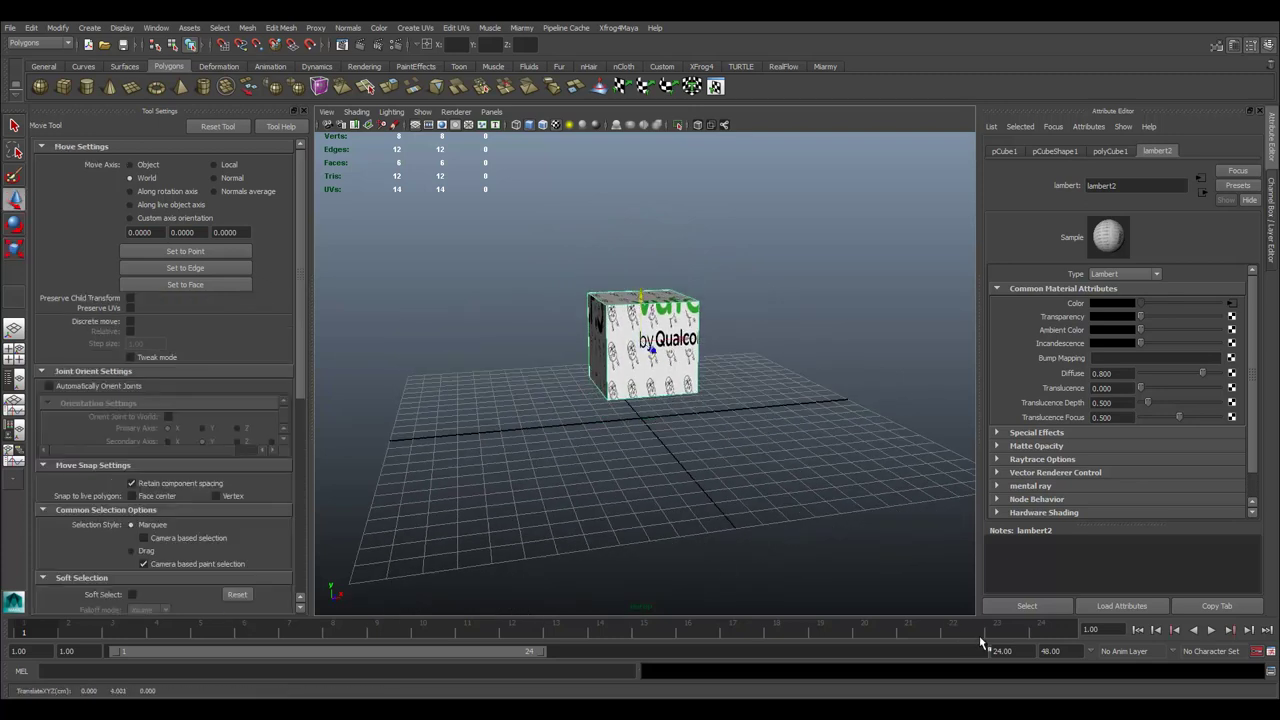
Set the end of the playback range to frame 200.
{"action": "left_click_drag", "start_coordinate": [1014, 651], "coordinate": [945, 651]}
{"action": "type", "text": "200"}
{"action": "key", "text": "Return"}
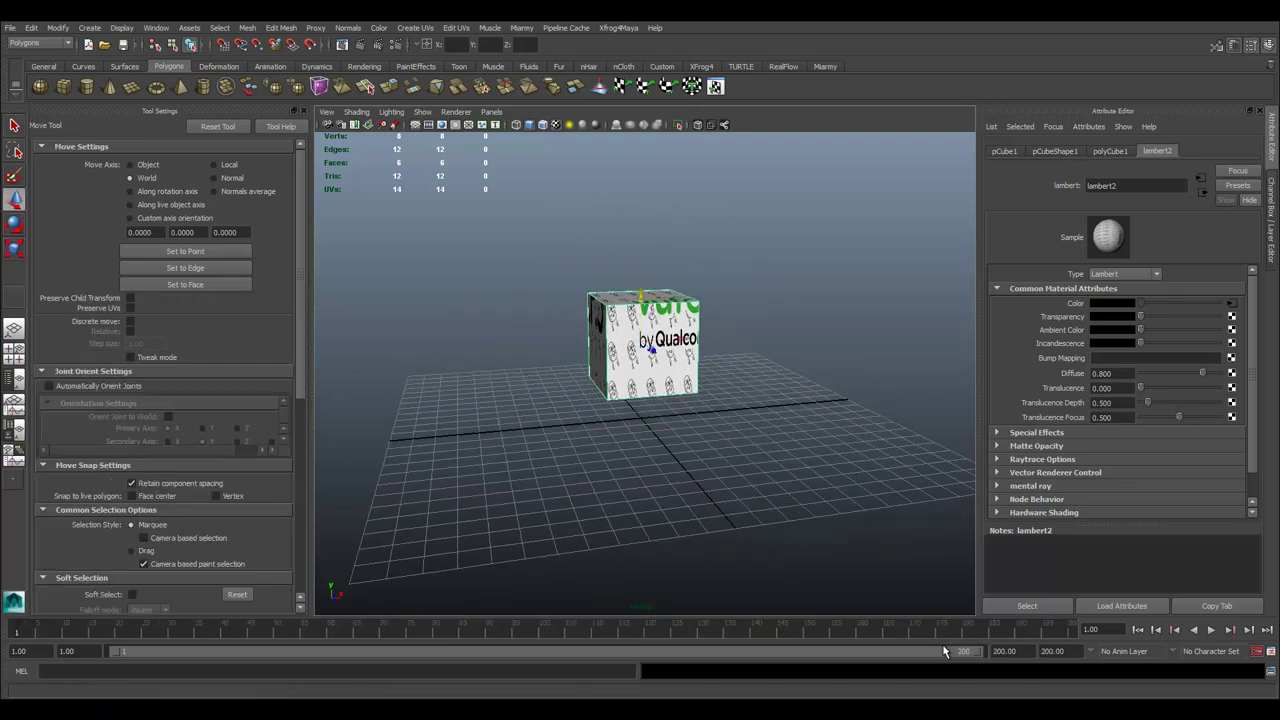
Key the cube's transform attributes at frame 1 with its channel values displayed.
{"action": "key", "text": "ctrl+a"}
{"action": "left_click_drag", "start_coordinate": [752, 434], "coordinate": [721, 464], "text": "alt"}
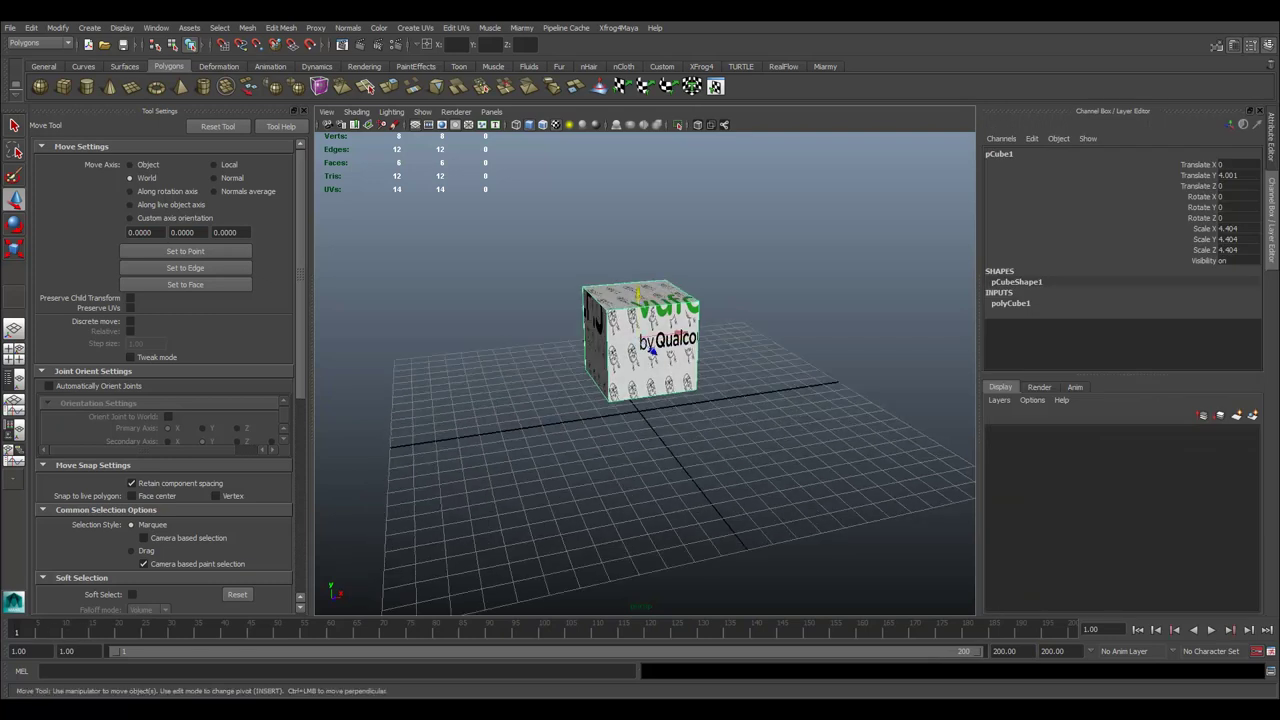
{"action": "key", "text": "s"}
Set the cube's Rotate X, Y and Z to 1000 at frame 200 and key them.
{"action": "left_click", "coordinate": [1072, 630]}
{"action": "left_click_drag", "start_coordinate": [1222, 197], "coordinate": [1238, 219]}
{"action": "type", "text": "100"}
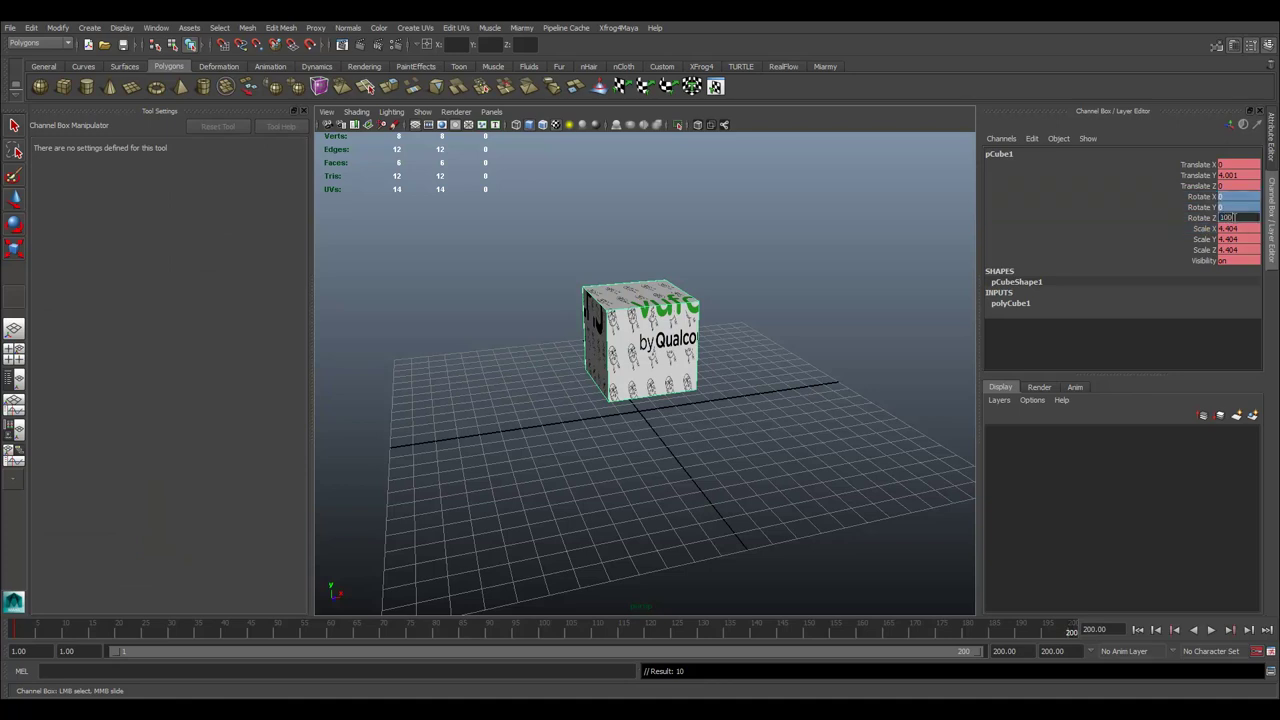
{"action": "type", "text": "0"}
{"action": "key", "text": "Return"}
{"action": "right_click", "coordinate": [1200, 210]}
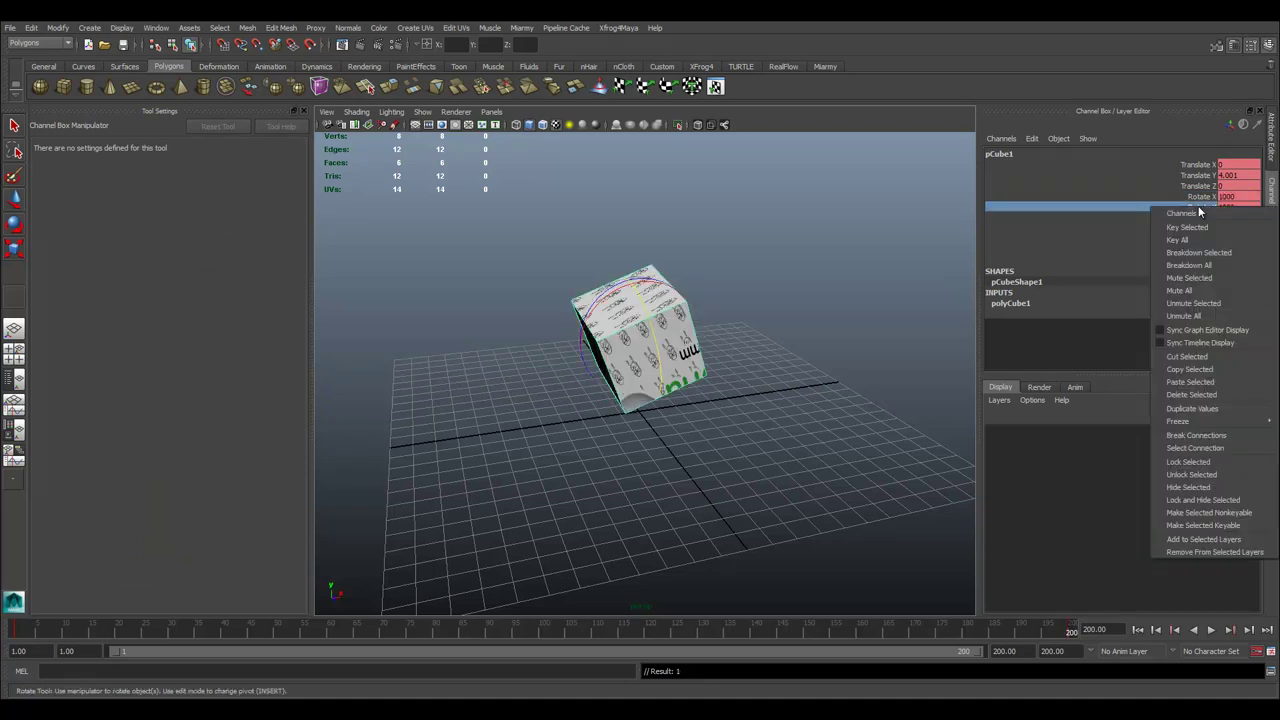
{"action": "left_click", "coordinate": [1213, 247]}
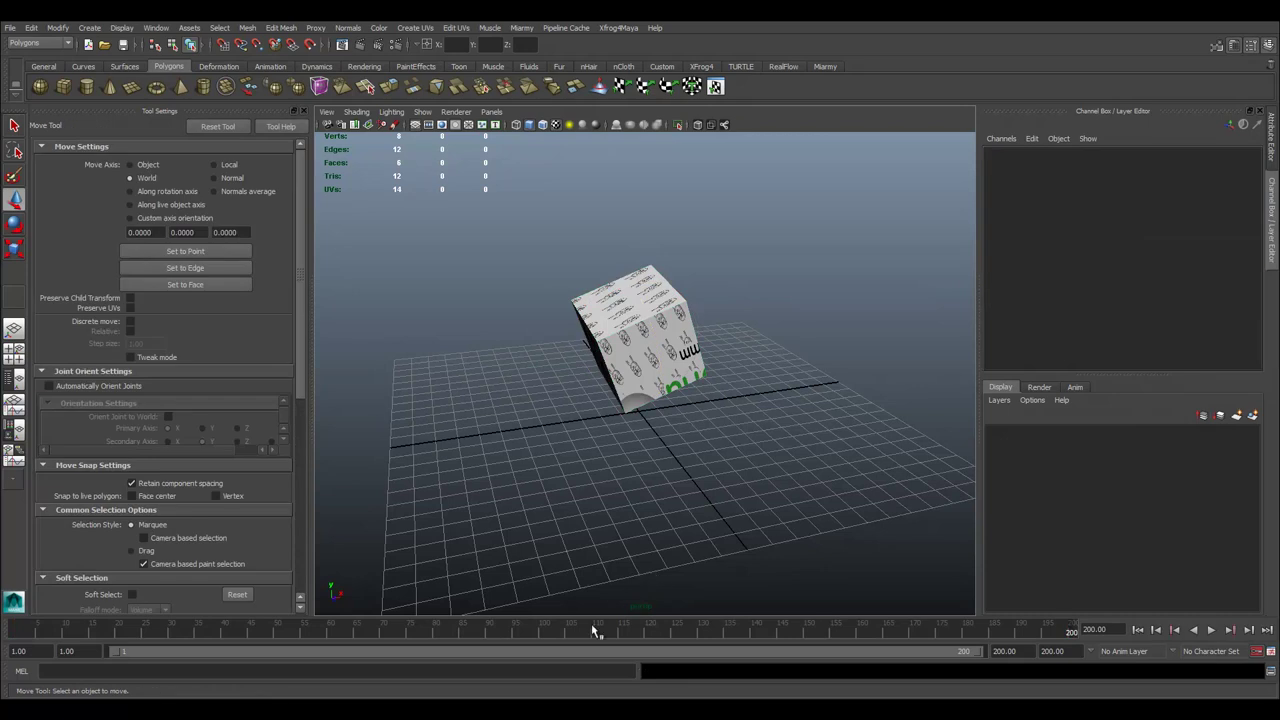
Play back the cube's rotation animation and rewind to frame 1.
{"action": "left_click_drag", "start_coordinate": [592, 627], "coordinate": [12, 650]}
{"action": "left_click", "coordinate": [1212, 631]}
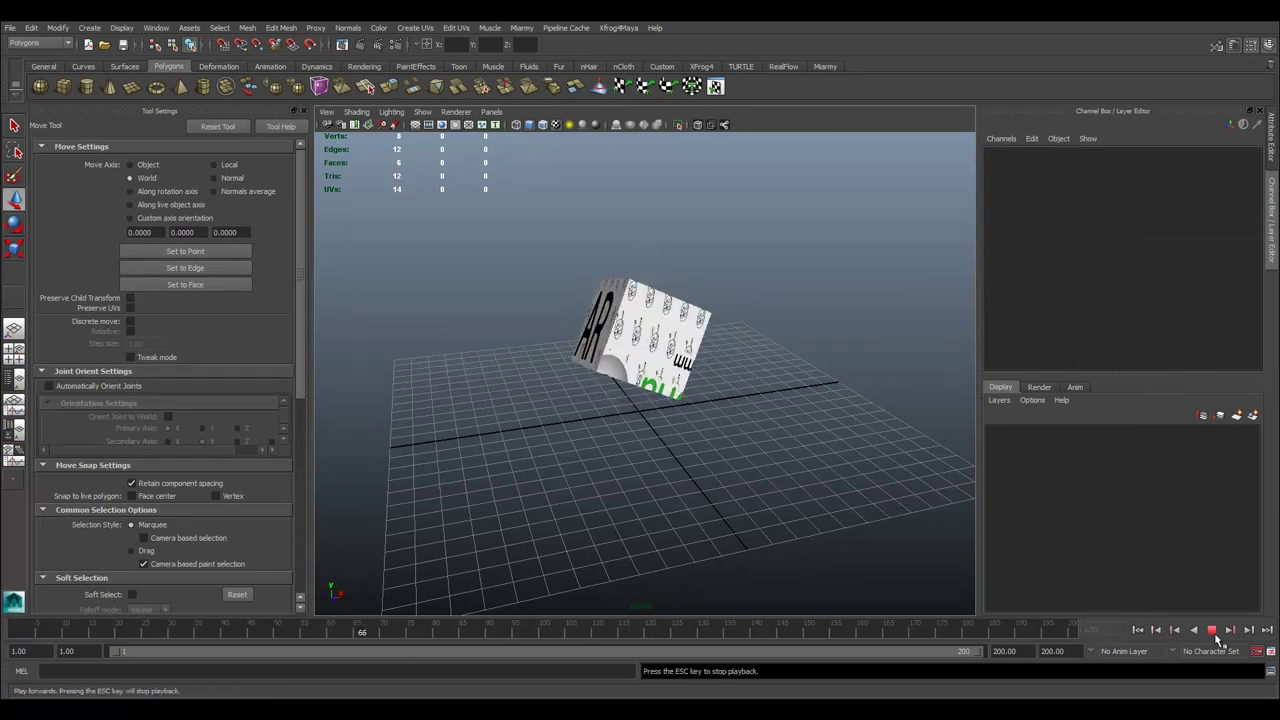
{"action": "left_click", "coordinate": [1212, 630]}
{"action": "left_click", "coordinate": [1137, 630]}
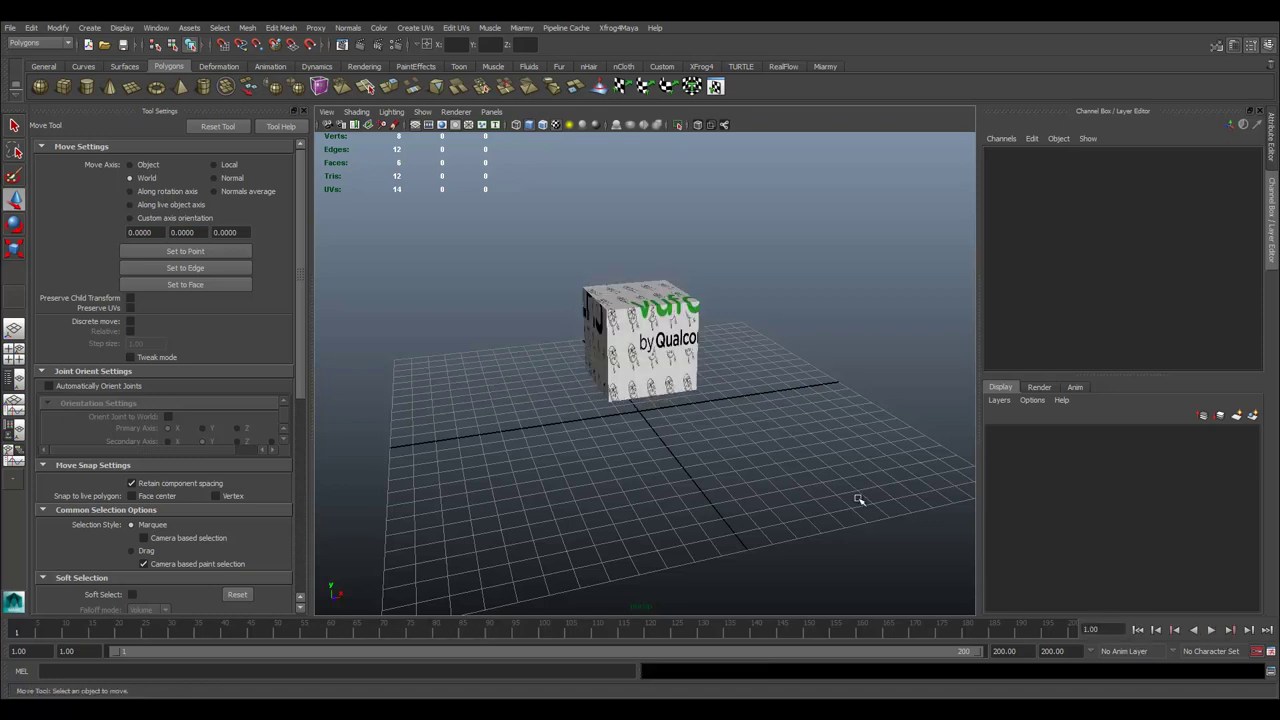
Create a polygon cylinder beside the cube with its pivot at its base, snapped to the grid at about X 5.36, Y 1.
{"action": "left_click_drag", "start_coordinate": [686, 379], "coordinate": [696, 415], "text": "alt"}
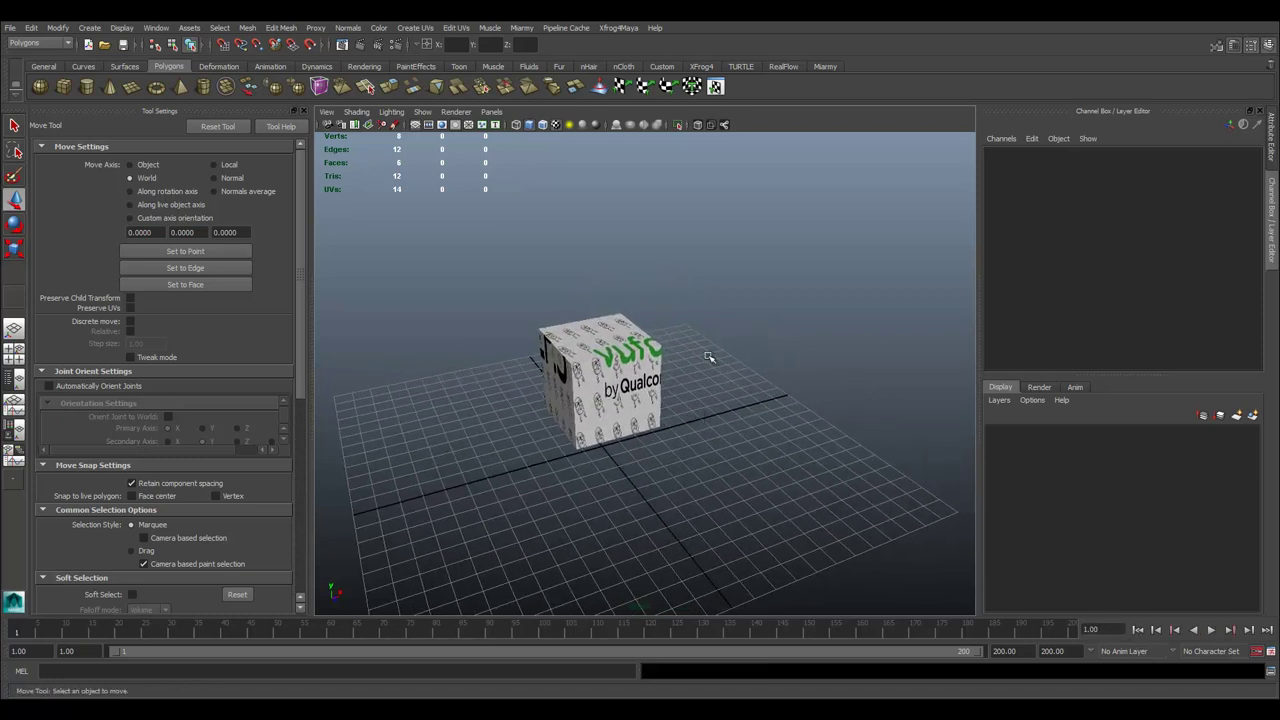
{"action": "left_click_drag", "start_coordinate": [709, 360], "coordinate": [718, 368], "text": "alt"}
{"action": "left_click", "coordinate": [86, 86]}
{"action": "left_click_drag", "start_coordinate": [748, 420], "coordinate": [610, 425], "text": "alt"}
{"action": "left_click_drag", "start_coordinate": [644, 471], "coordinate": [743, 425]}
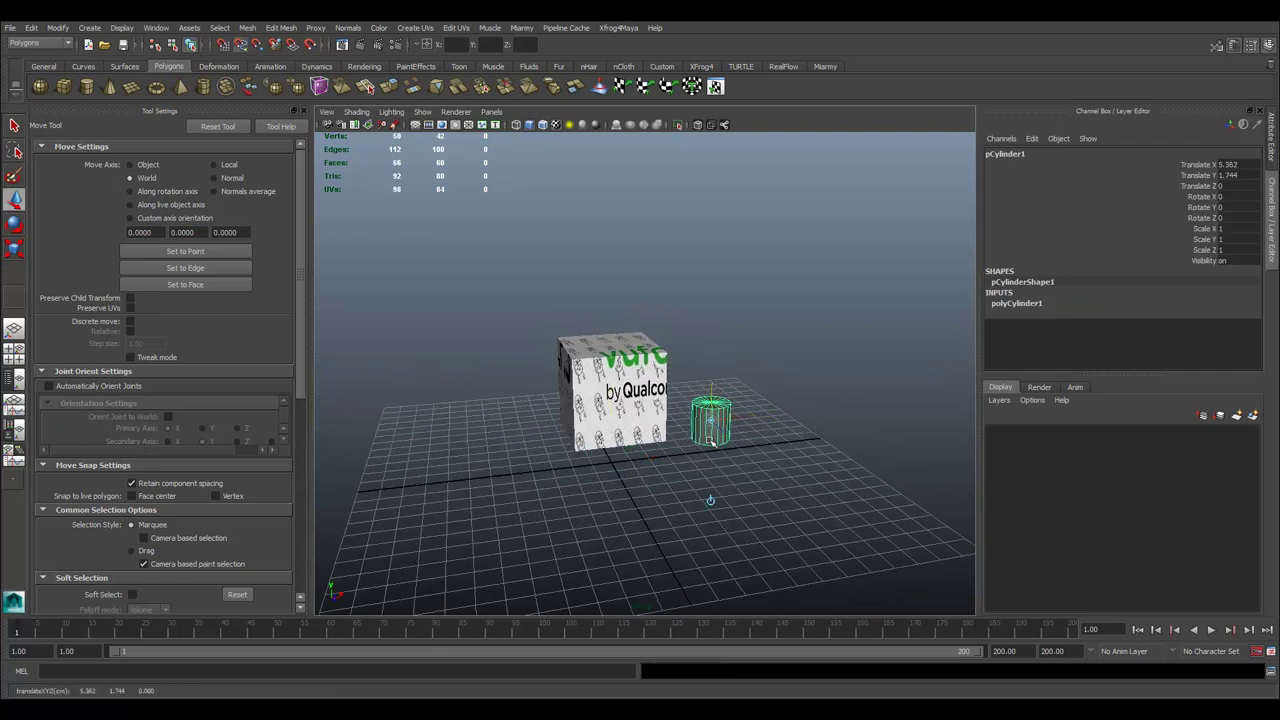
{"action": "key", "text": "Insert"}
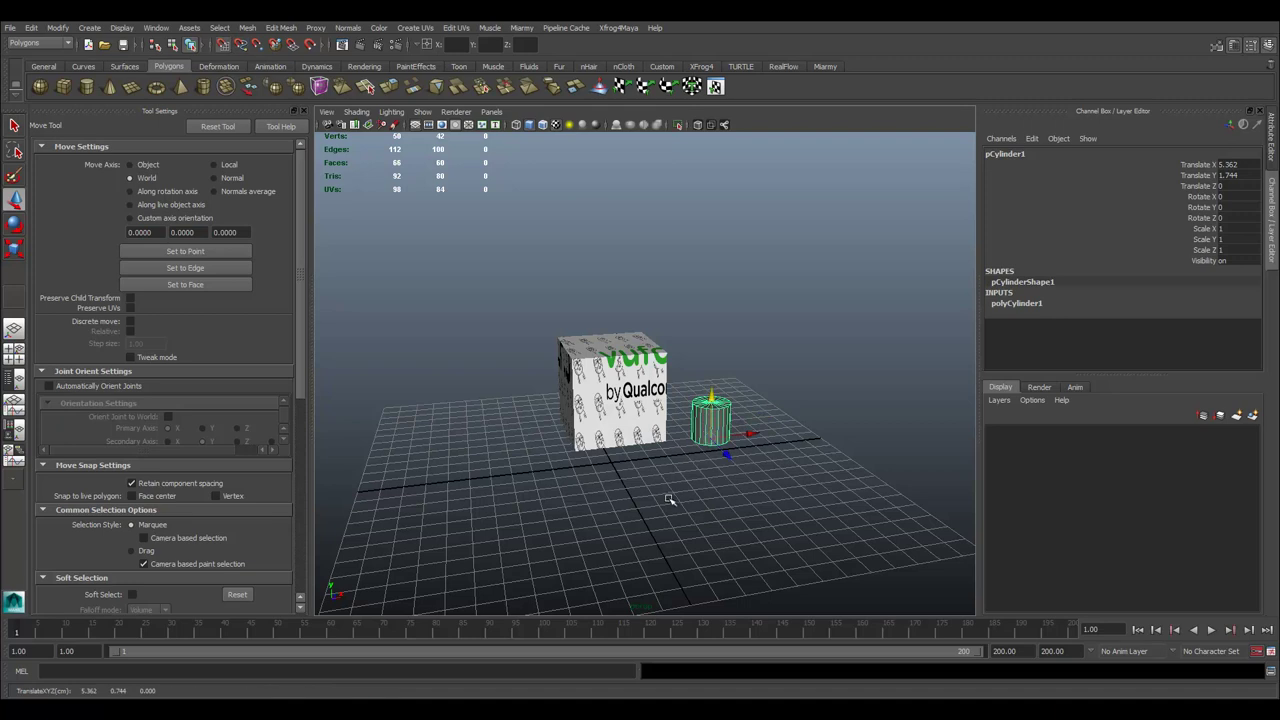
{"action": "middle_click_drag", "start_coordinate": [682, 456], "coordinate": [685, 453]}
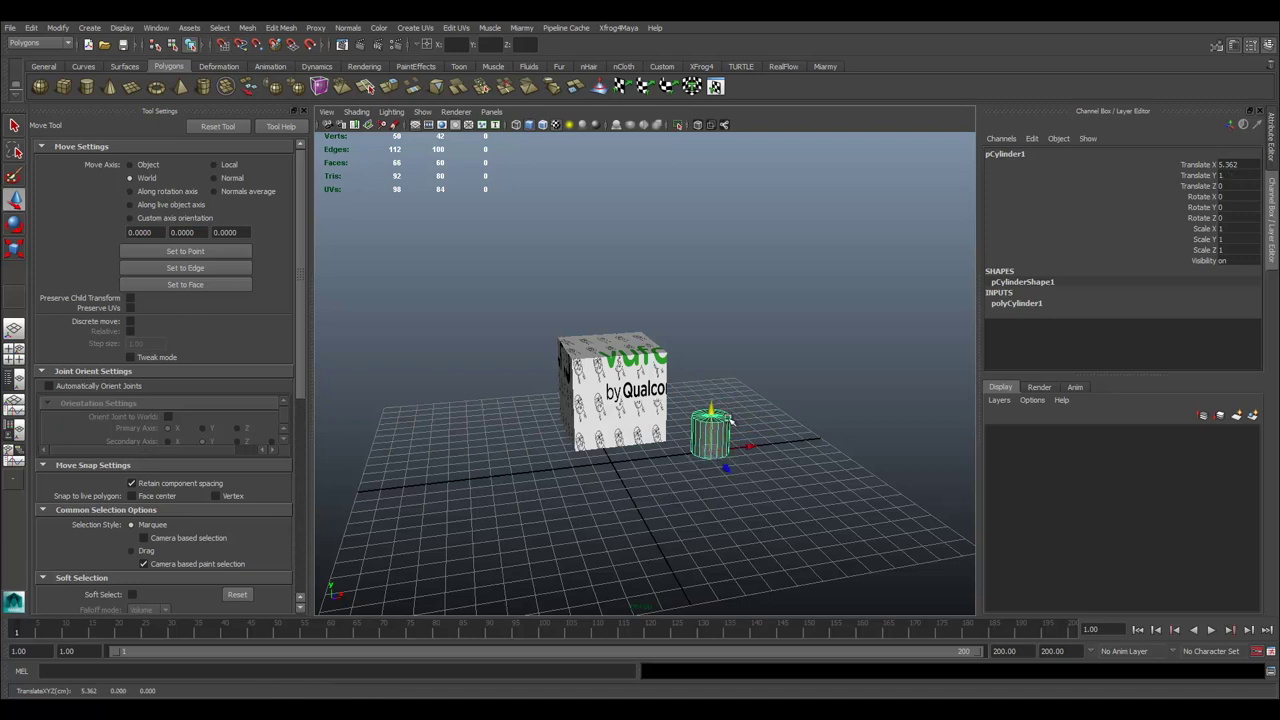
Stretch the cylinder to about 8.16 on Scale Y and move it onto the cube at about X 0.03, Y 4.55.
{"action": "key", "text": "r"}
{"action": "left_click_drag", "start_coordinate": [714, 400], "coordinate": [719, 371]}
{"action": "left_click_drag", "start_coordinate": [719, 371], "coordinate": [593, 386], "text": "alt"}
{"action": "key", "text": "w"}
{"action": "middle_click_drag", "start_coordinate": [624, 308], "coordinate": [648, 433], "text": "alt"}
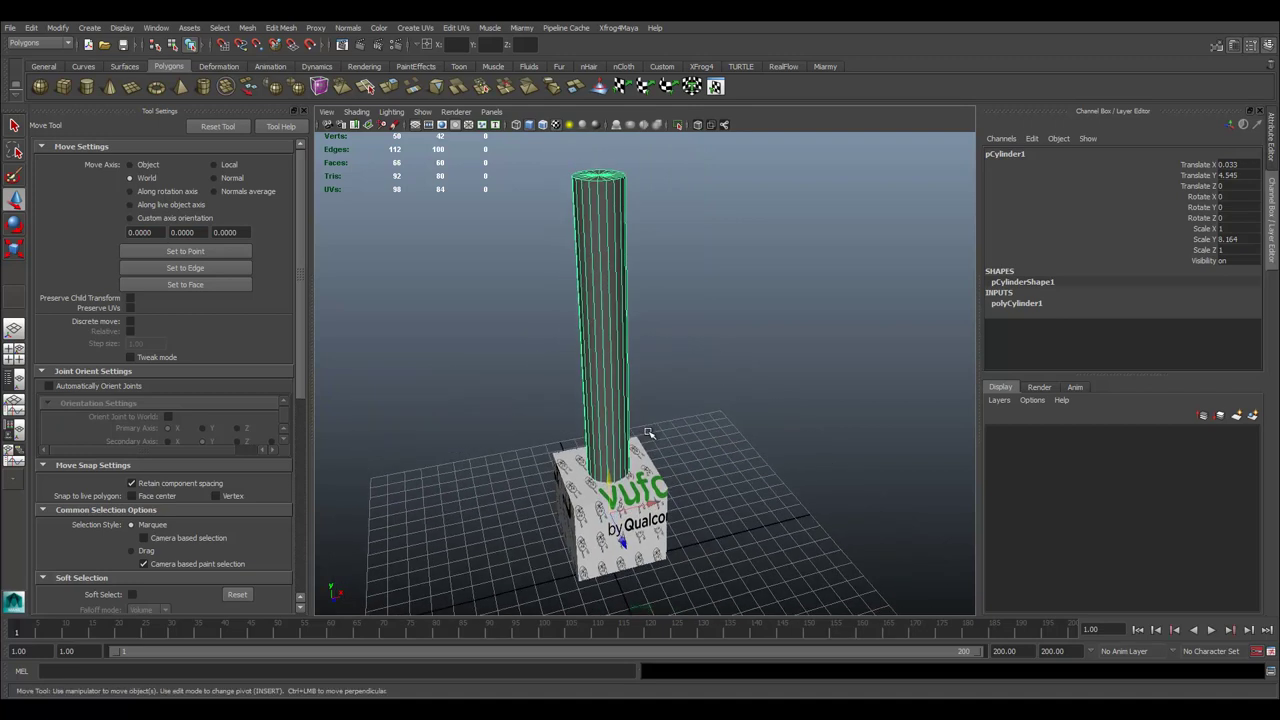
Set the cylinder's Subdivisions Caps to 0 and its Subdivisions Height to 11.
{"action": "left_click_drag", "start_coordinate": [648, 433], "coordinate": [660, 370], "text": "alt"}
{"action": "left_click", "coordinate": [1018, 305]}
{"action": "scroll", "coordinate": [1119, 323], "scroll_direction": "down", "scroll_amount": 1}
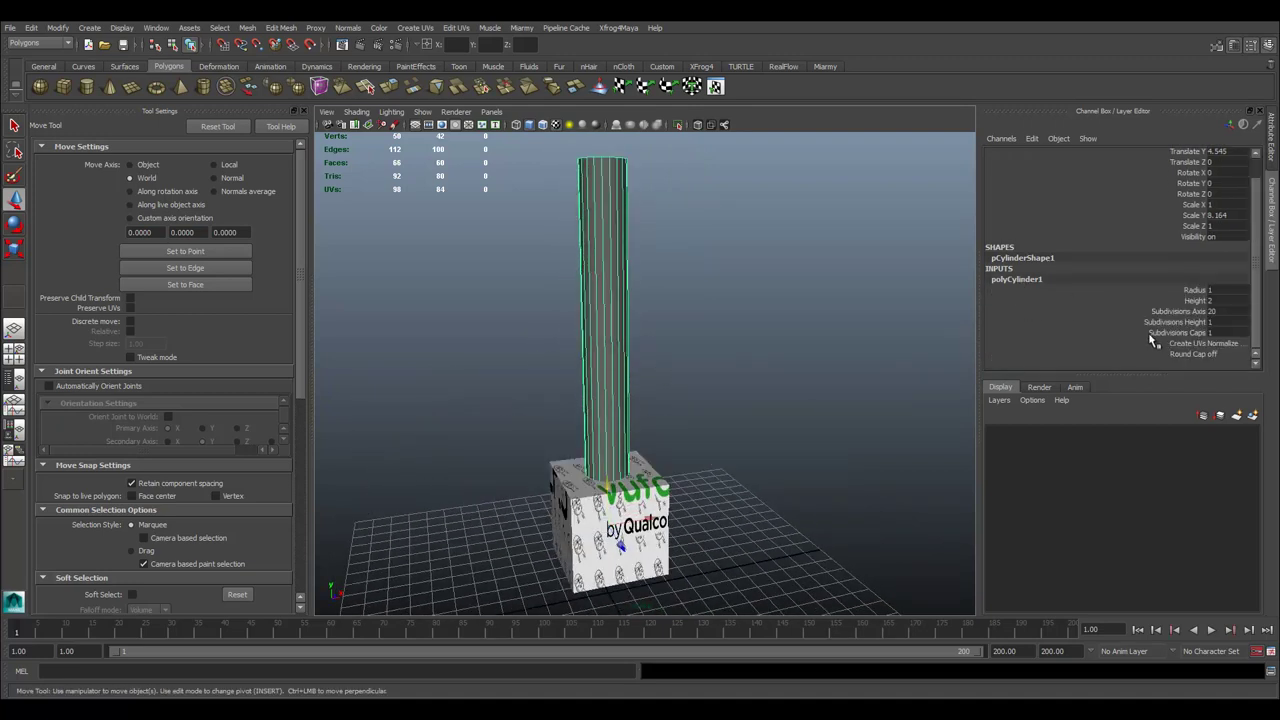
{"action": "left_click", "coordinate": [1159, 323]}
{"action": "left_click", "coordinate": [1161, 333]}
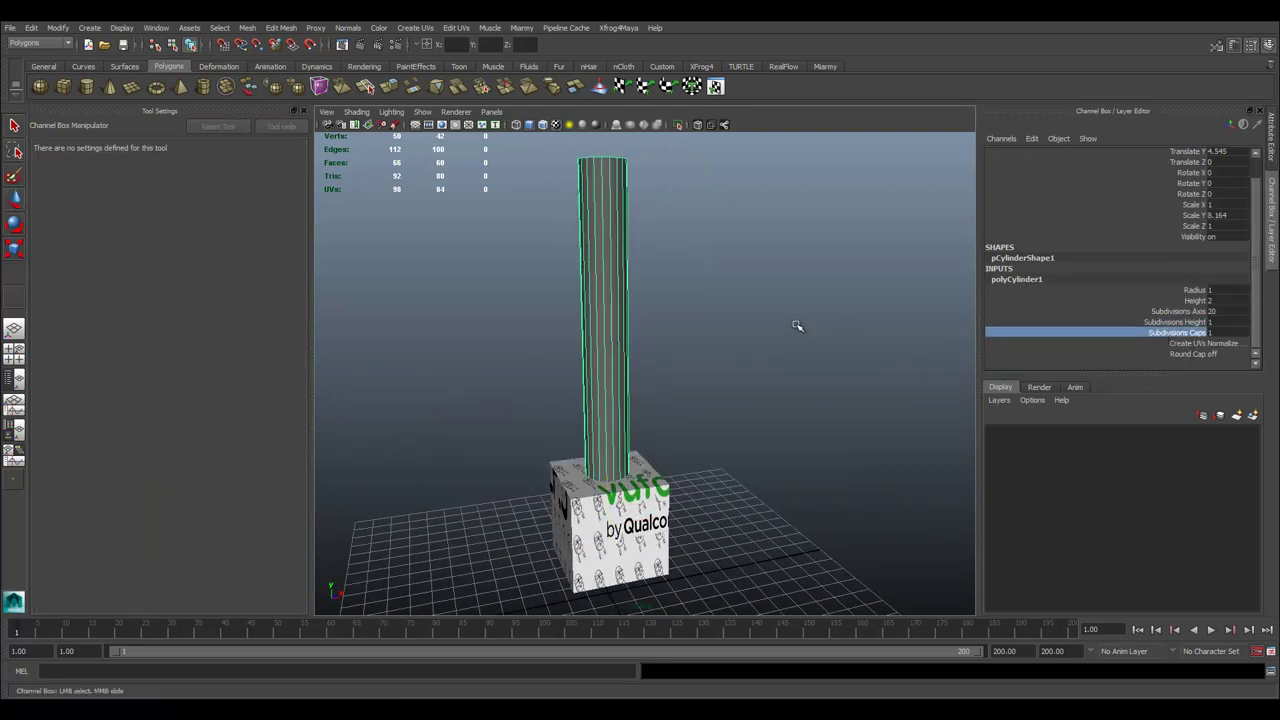
{"action": "left_click_drag", "start_coordinate": [805, 322], "coordinate": [1136, 321], "text": "alt"}
{"action": "left_click", "coordinate": [1148, 322]}
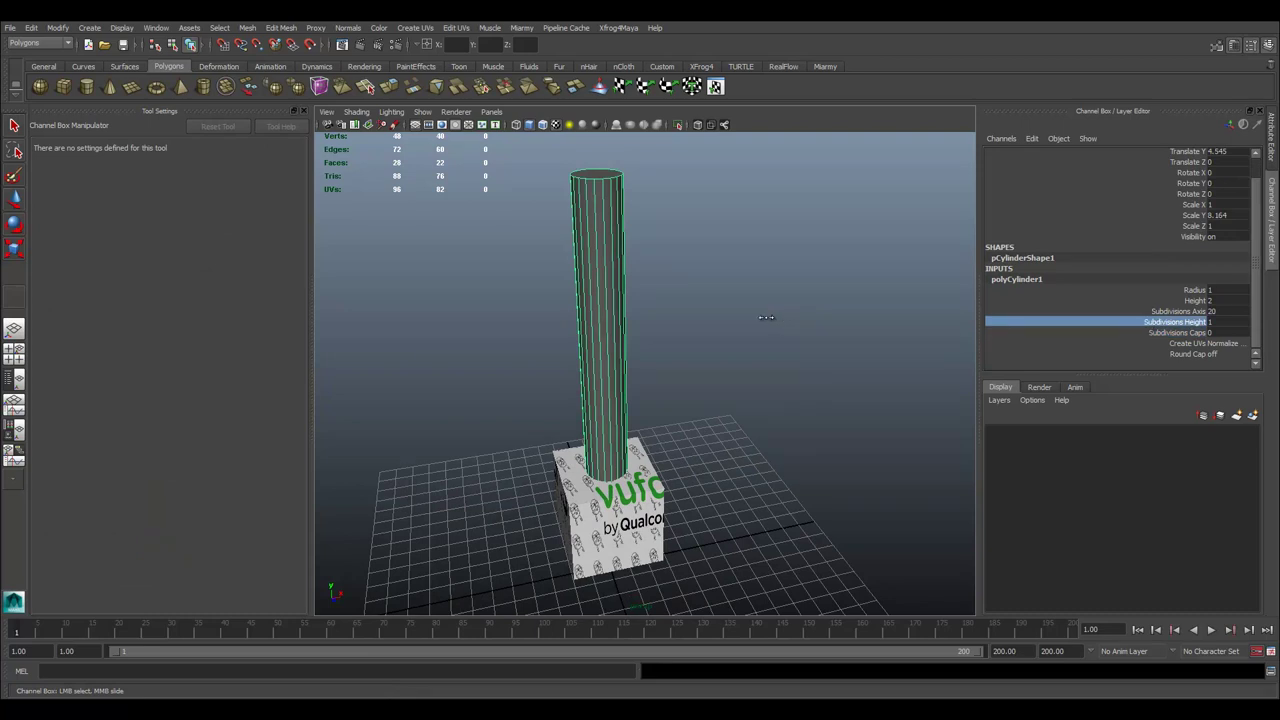
{"action": "middle_click_drag", "start_coordinate": [768, 318], "coordinate": [861, 318]}
Reduce the cylinder's Subdivisions Axis so it has fewer vertical divisions.
{"action": "left_click", "coordinate": [1148, 300]}
{"action": "left_click", "coordinate": [1136, 312]}
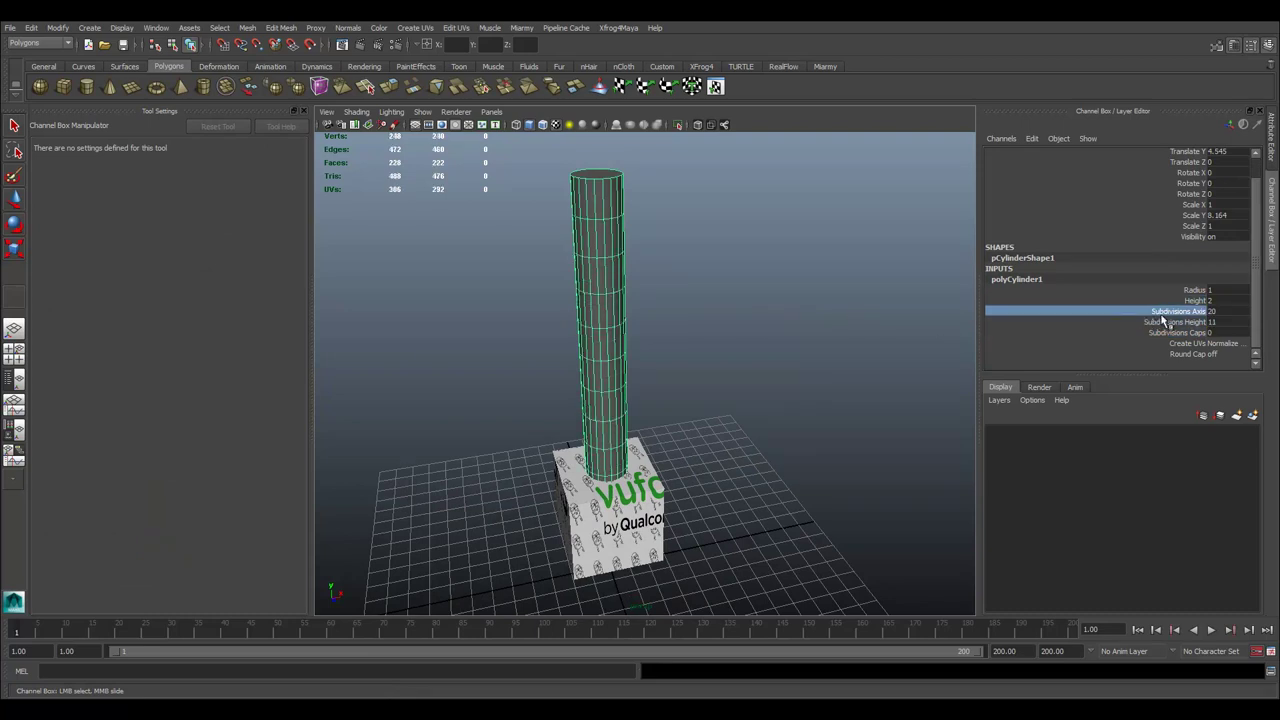
{"action": "middle_click_drag", "start_coordinate": [863, 351], "coordinate": [794, 347]}
{"action": "left_click_drag", "start_coordinate": [794, 347], "coordinate": [708, 345], "text": "alt"}
Centre the cylinder over the cube by setting its Translate X to 0, and briefly play the animation.
{"action": "left_click", "coordinate": [738, 360]}
{"action": "key", "text": "w"}
{"action": "left_click", "coordinate": [620, 333]}
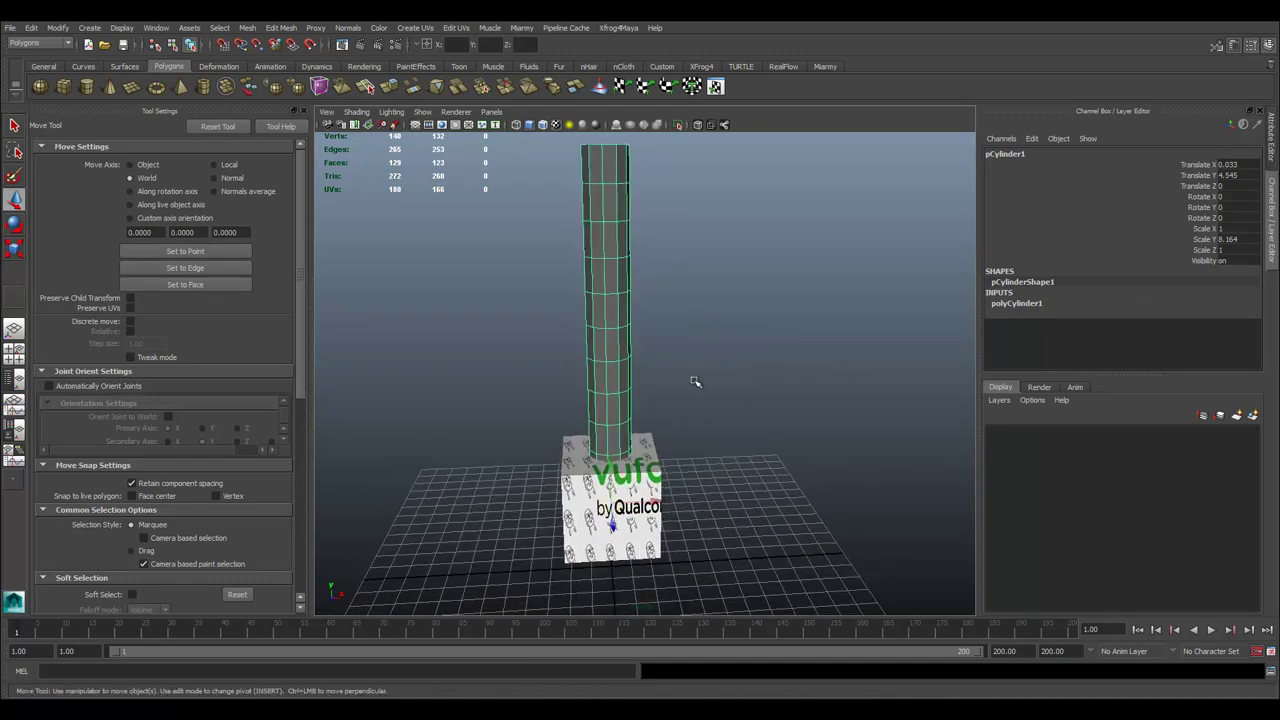
{"action": "type", "text": "0"}
{"action": "key", "text": "Return"}
{"action": "left_click_drag", "start_coordinate": [636, 293], "coordinate": [748, 318], "text": "alt"}
{"action": "key", "text": "alt+v"}
{"action": "key", "text": "alt+v"}
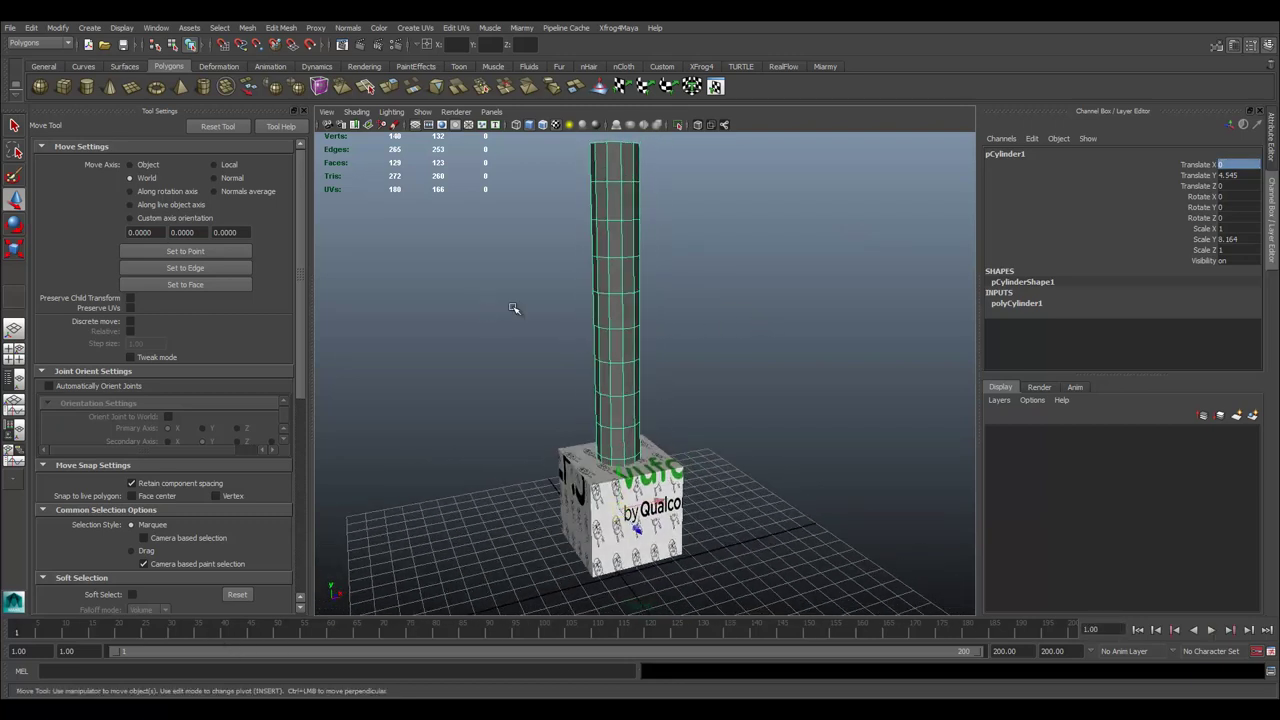
Assign the existing textured material lambert2 to the cylinder.
{"action": "left_click_drag", "start_coordinate": [569, 314], "coordinate": [569, 281], "text": "alt"}
{"action": "right_click", "coordinate": [594, 242]}
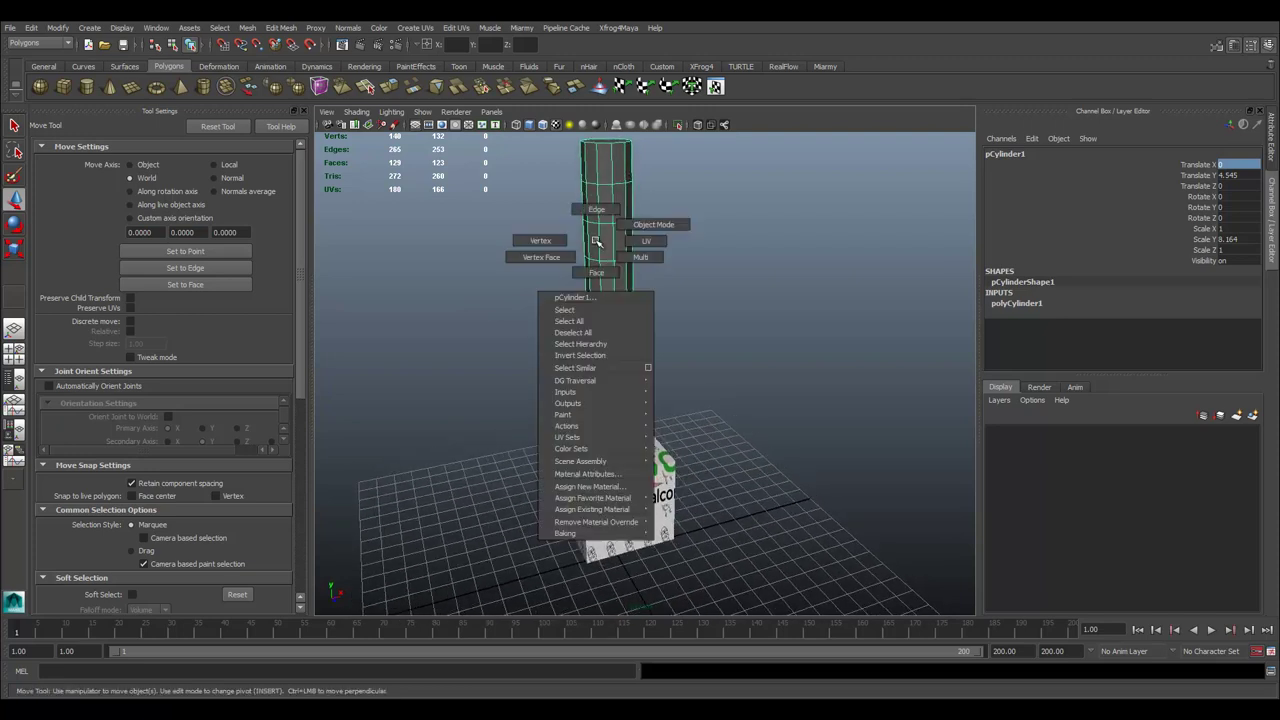
{"action": "mouse_move", "coordinate": [597, 502]}
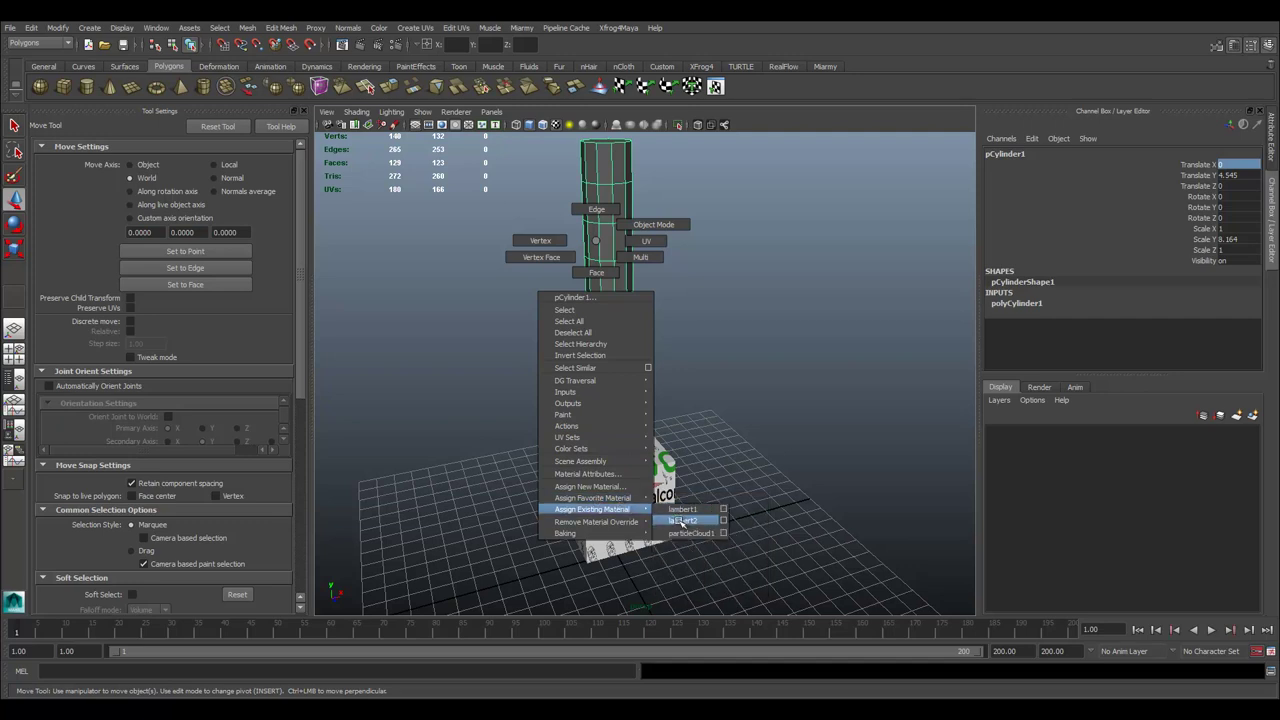
{"action": "left_click", "coordinate": [682, 521]}
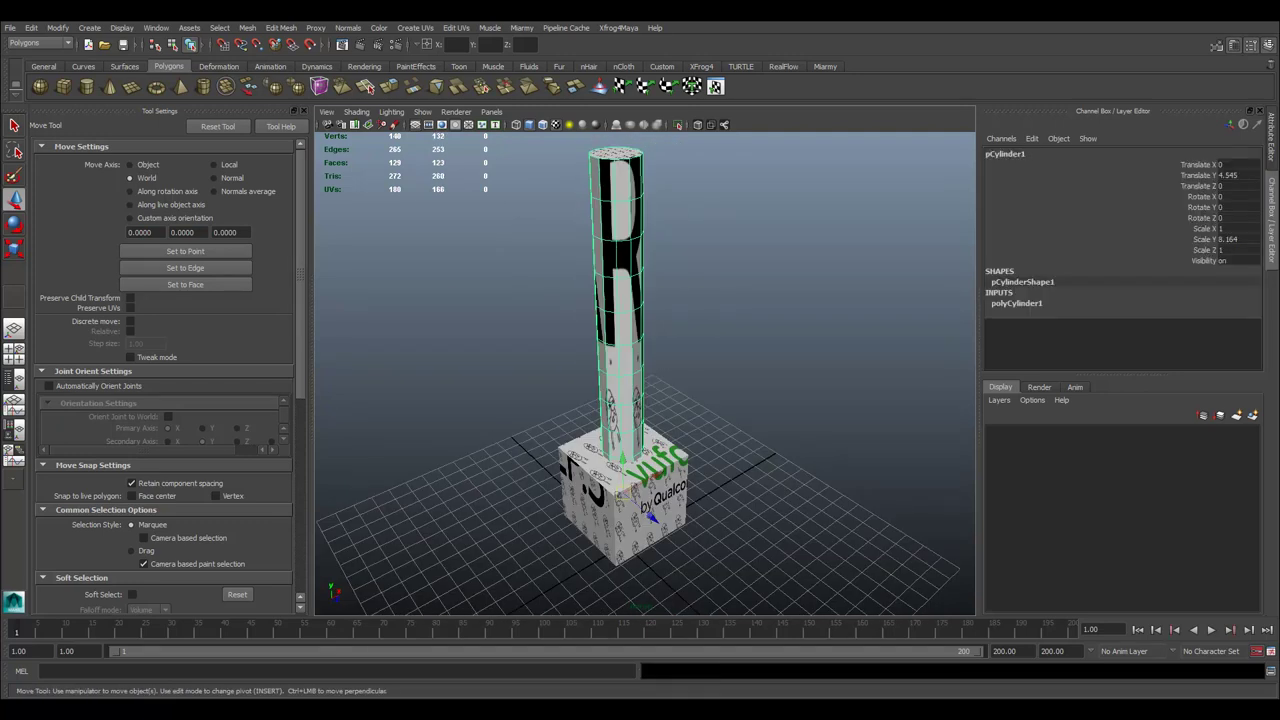
Bring the UV Texture Editor into view and apply a Cylindrical Mapping projection to the cylinder.
{"action": "left_click_drag", "start_coordinate": [0, 227], "coordinate": [280, 227]}
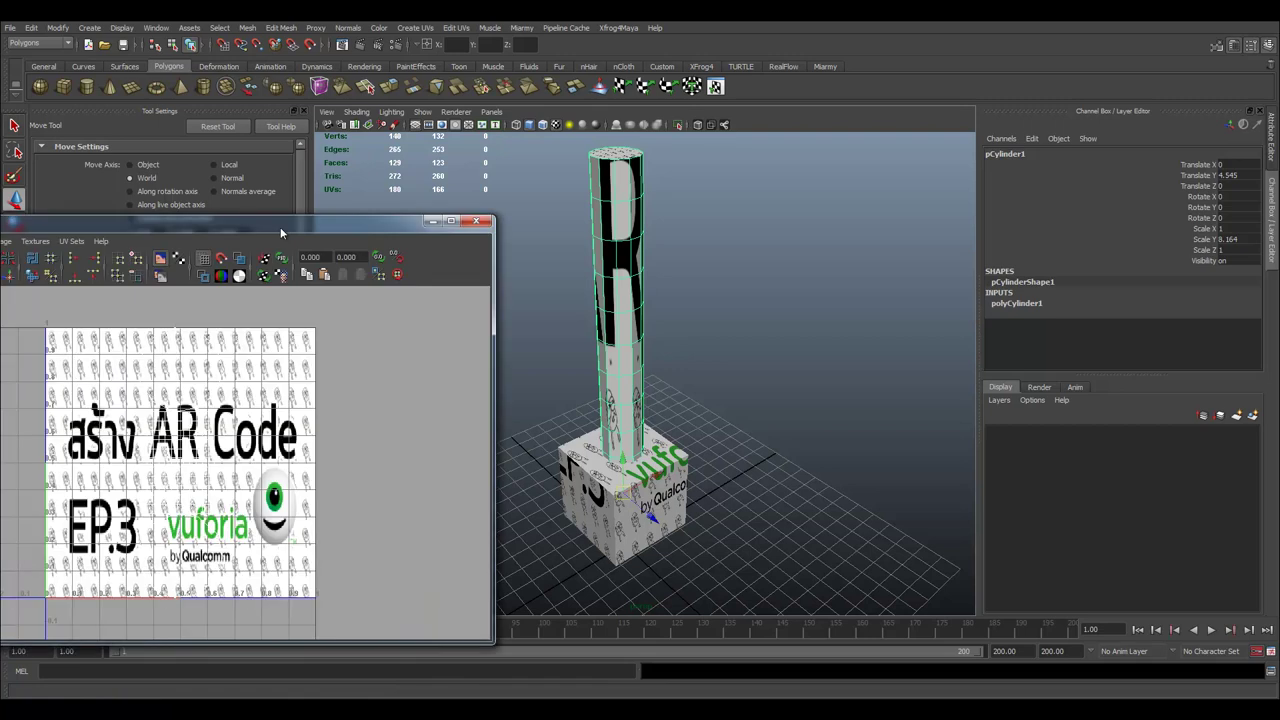
{"action": "left_click", "coordinate": [763, 231]}
{"action": "left_click", "coordinate": [625, 200]}
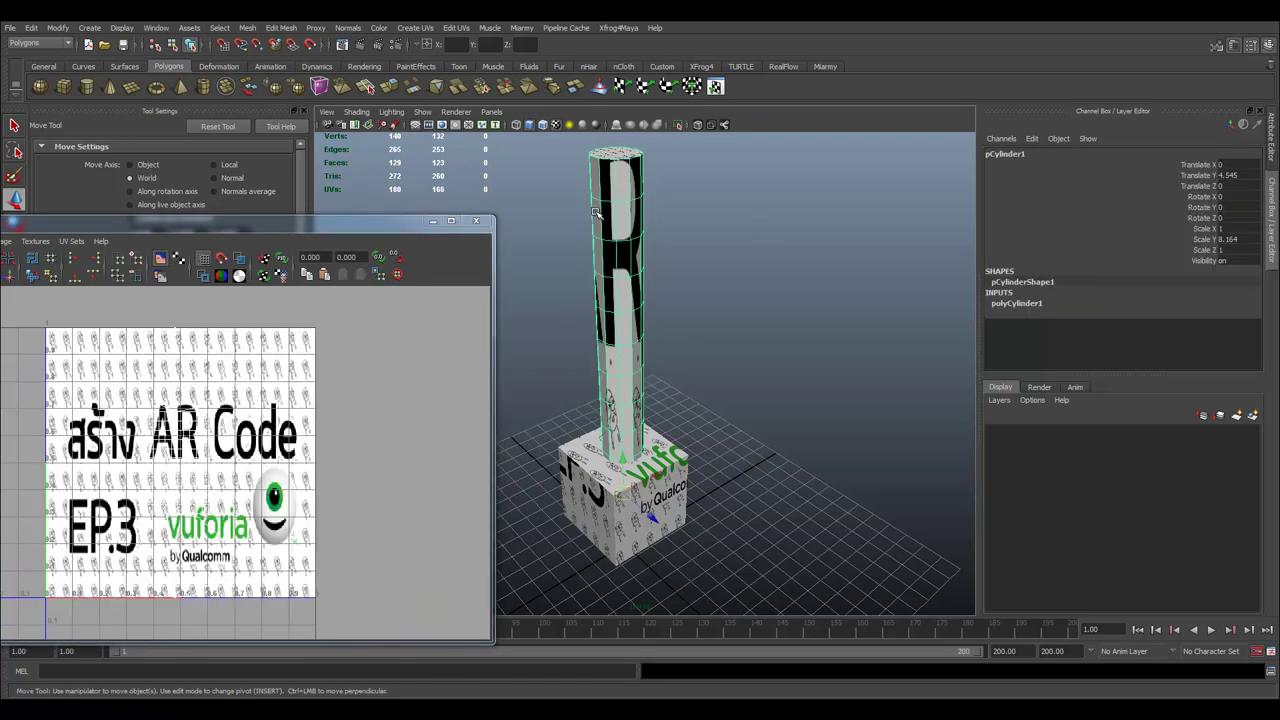
{"action": "left_click", "coordinate": [415, 28]}
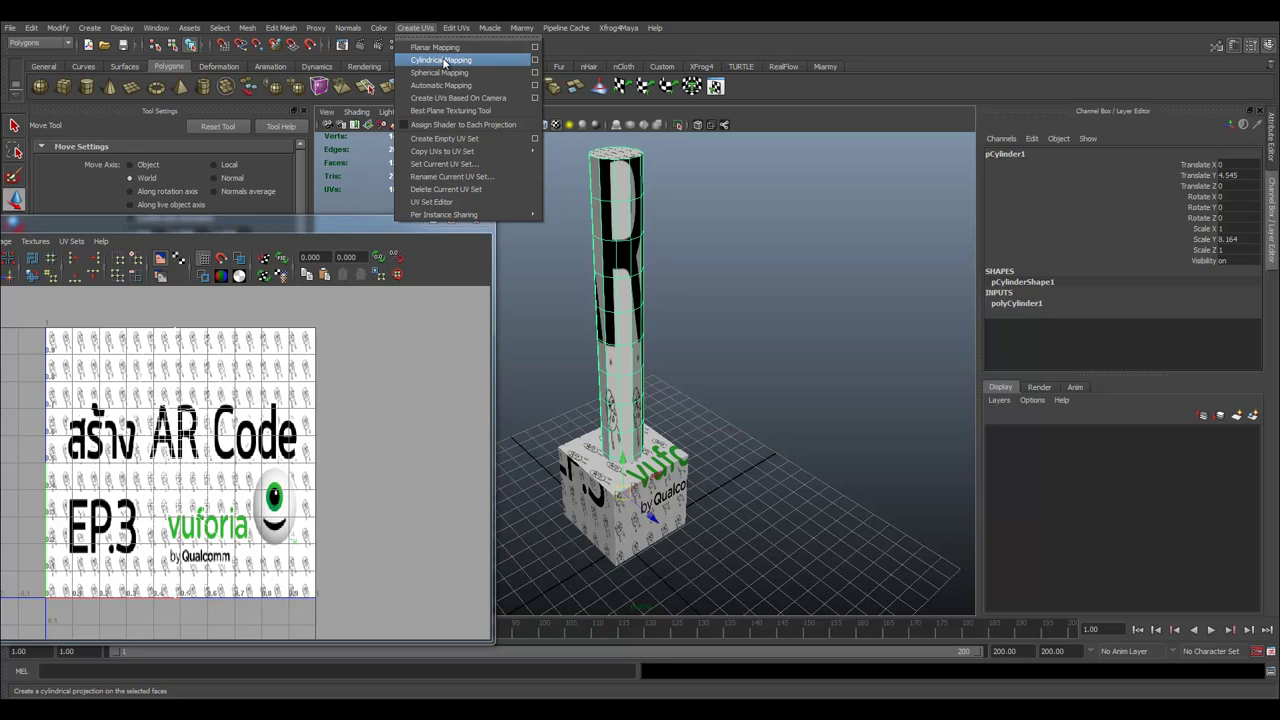
{"action": "left_click", "coordinate": [443, 61]}
{"action": "left_click", "coordinate": [718, 228]}
{"action": "left_click_drag", "start_coordinate": [688, 273], "coordinate": [632, 273], "text": "alt"}
Select all of the cylinder's UVs in the UV Texture Editor and scale them horizontally to roughly the texture's width.
{"action": "left_click", "coordinate": [619, 284]}
{"action": "right_click_drag", "start_coordinate": [610, 263], "coordinate": [634, 254]}
{"action": "left_click", "coordinate": [608, 285]}
{"action": "scroll", "coordinate": [200, 450], "scroll_direction": "down", "scroll_amount": 3}
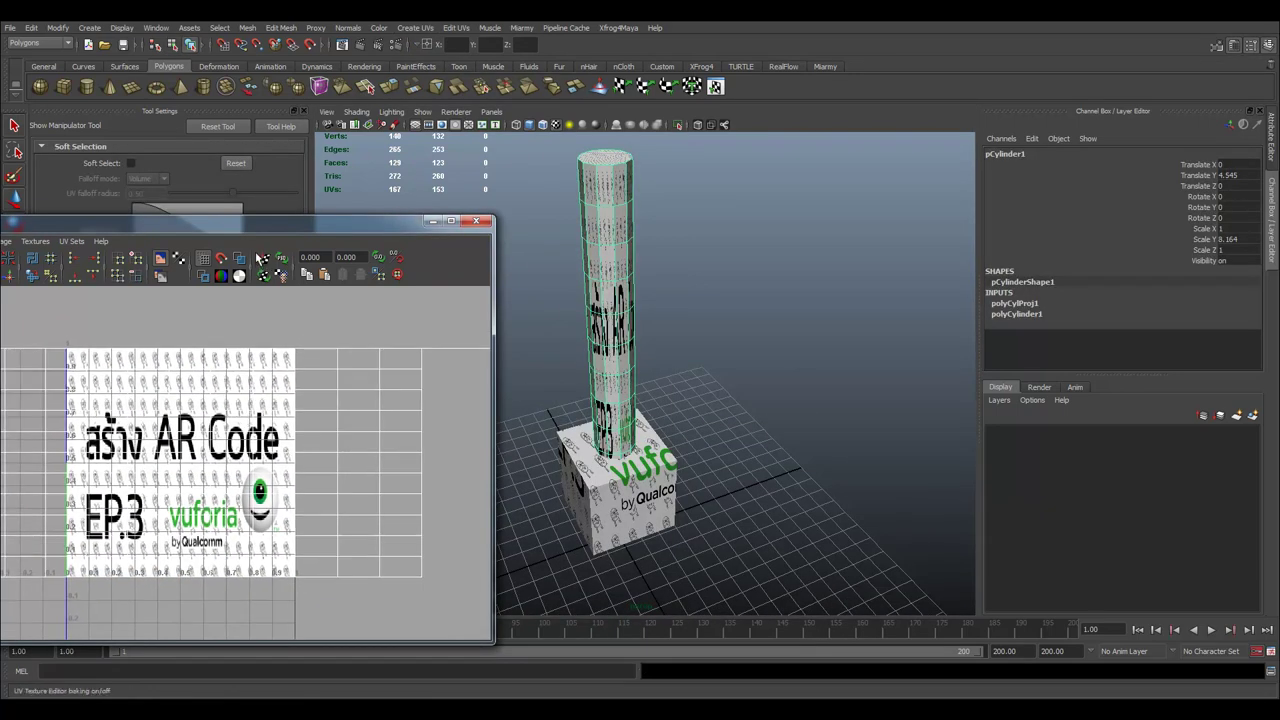
{"action": "left_click_drag", "start_coordinate": [263, 220], "coordinate": [369, 191]}
{"action": "scroll", "coordinate": [314, 415], "scroll_direction": "down", "scroll_amount": 1}
{"action": "right_click_drag", "start_coordinate": [438, 393], "coordinate": [492, 393]}
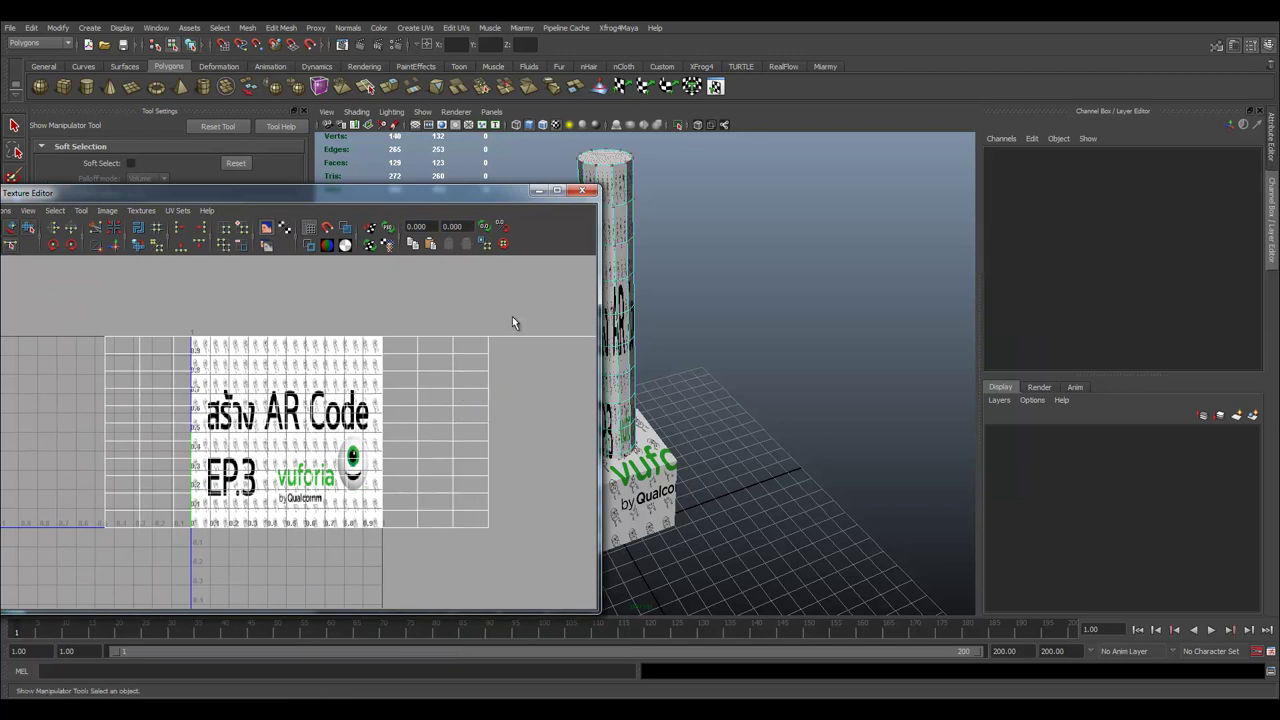
{"action": "left_click_drag", "start_coordinate": [104, 580], "coordinate": [93, 555]}
{"action": "key", "text": "r"}
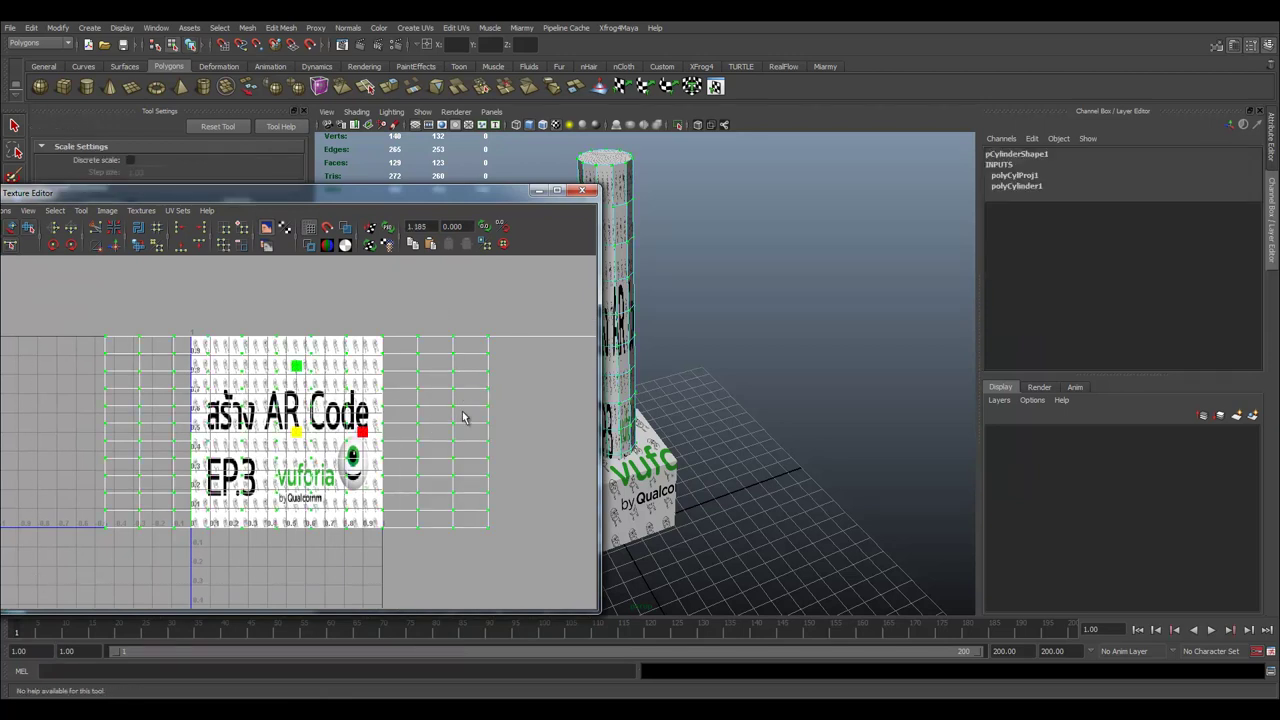
{"action": "left_click_drag", "start_coordinate": [370, 430], "coordinate": [334, 433]}
{"action": "key", "text": "w"}
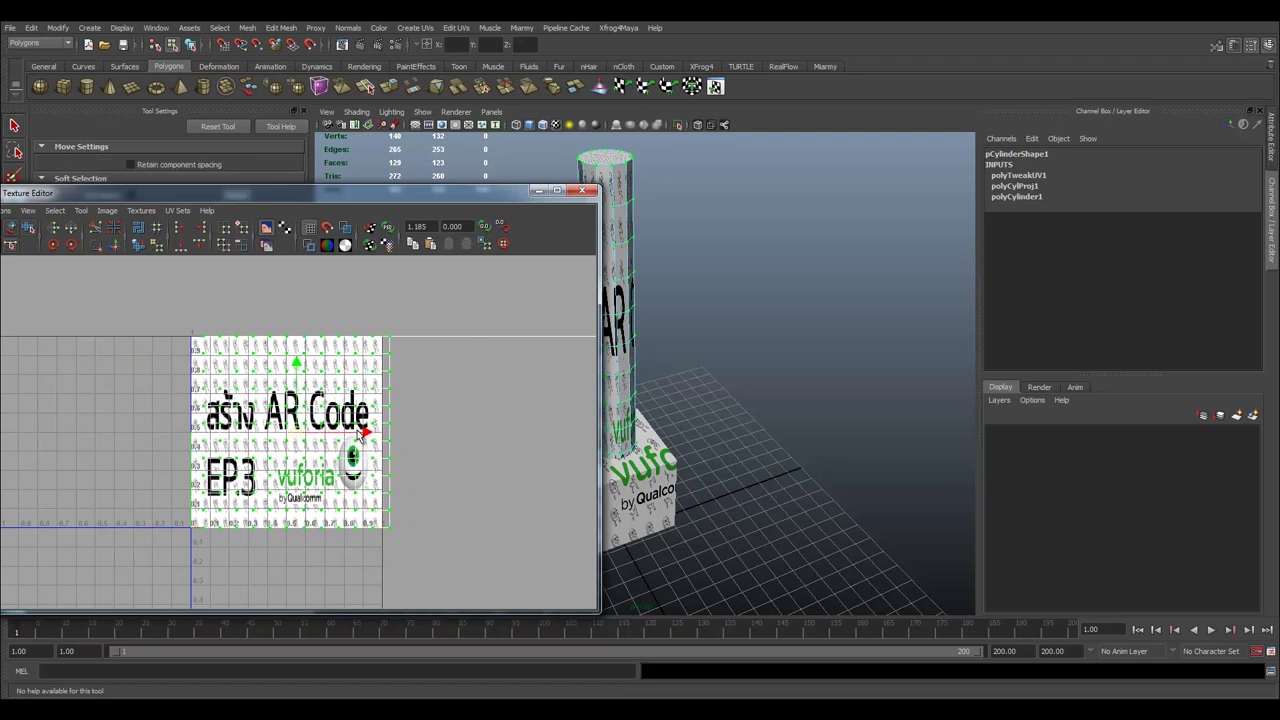
Move the UV Texture Editor out of the way, return the cylinder to object mode and clear the selection.
{"action": "left_click_drag", "start_coordinate": [500, 195], "coordinate": [0, 195]}
{"action": "right_click_drag", "start_coordinate": [624, 249], "coordinate": [680, 250]}
{"action": "left_click", "coordinate": [716, 265]}
{"action": "left_click_drag", "start_coordinate": [716, 265], "coordinate": [688, 294], "text": "alt"}
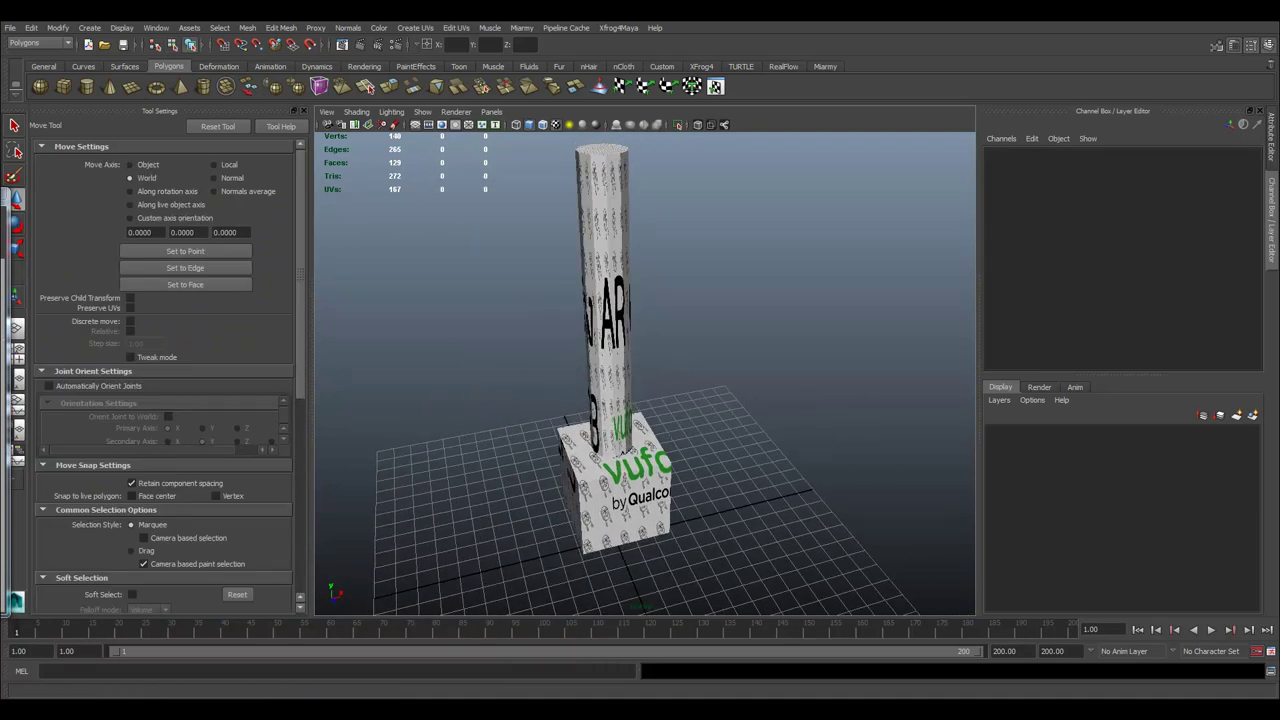
Freeze the transformations of the cylinder.
{"action": "left_click", "coordinate": [620, 398]}
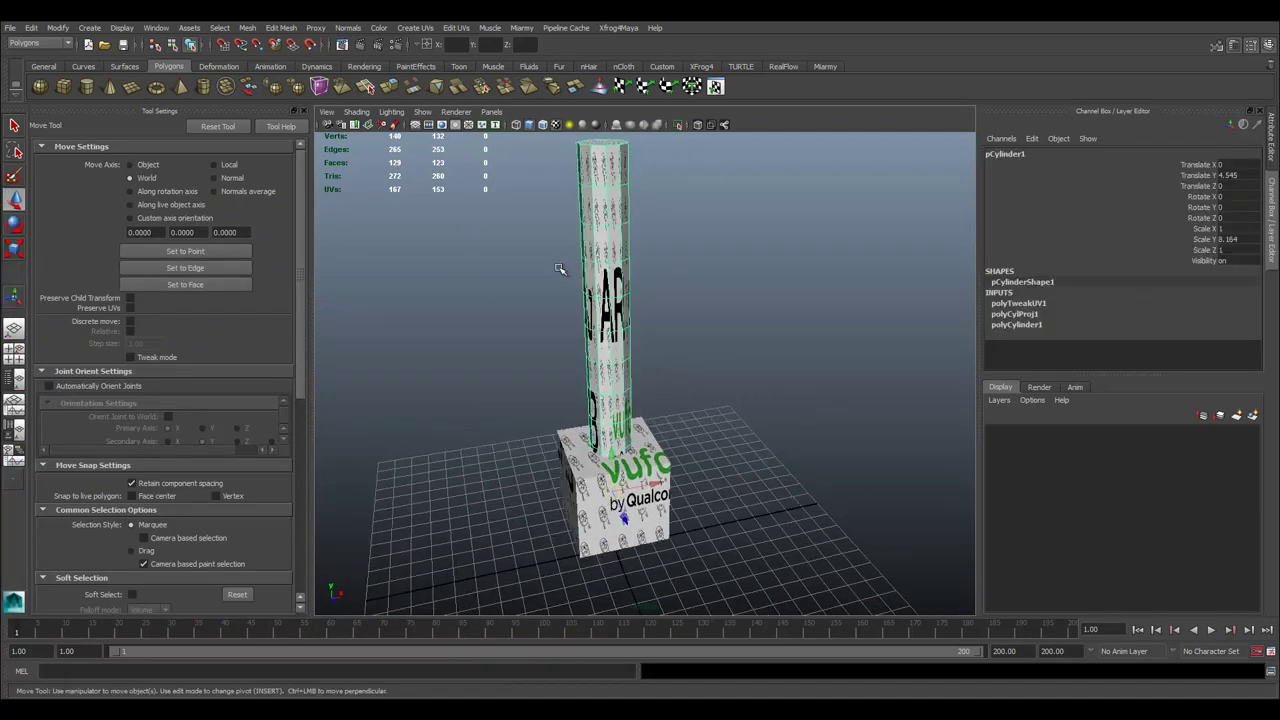
{"action": "left_click", "coordinate": [568, 468]}
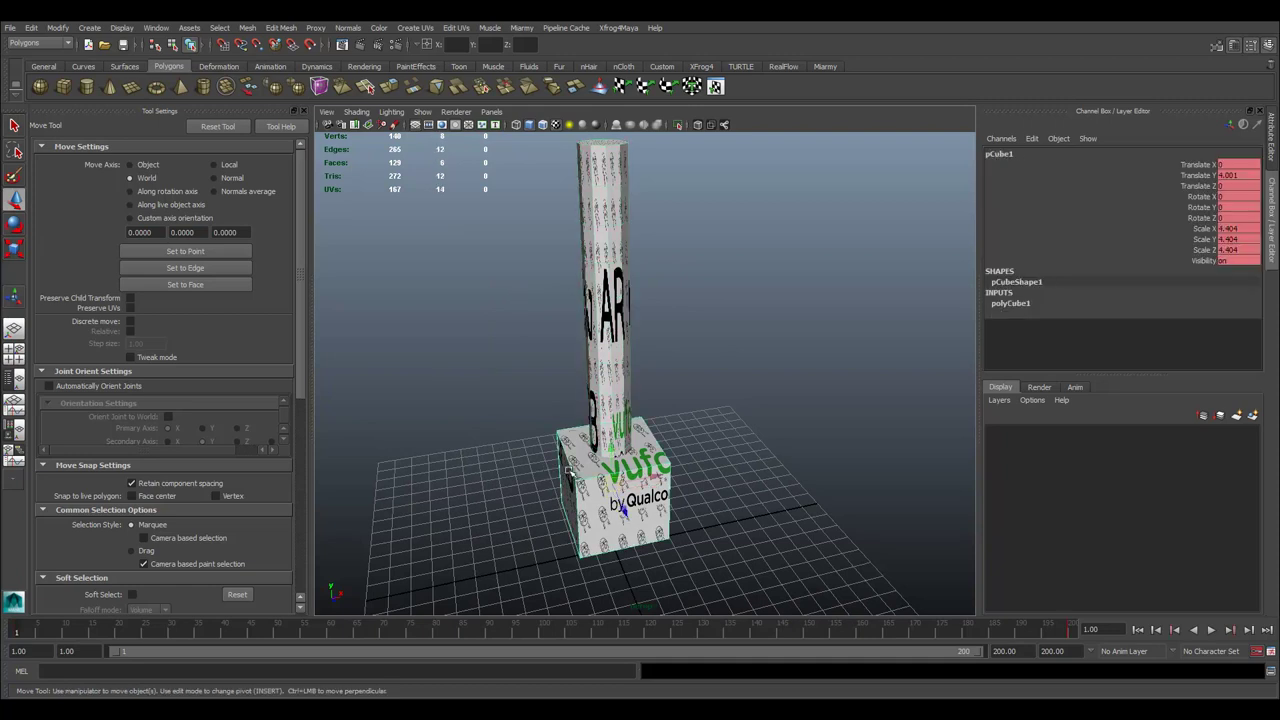
{"action": "left_click", "coordinate": [617, 324]}
{"action": "left_click", "coordinate": [709, 406]}
{"action": "left_click", "coordinate": [620, 390]}
{"action": "left_click", "coordinate": [32, 27]}
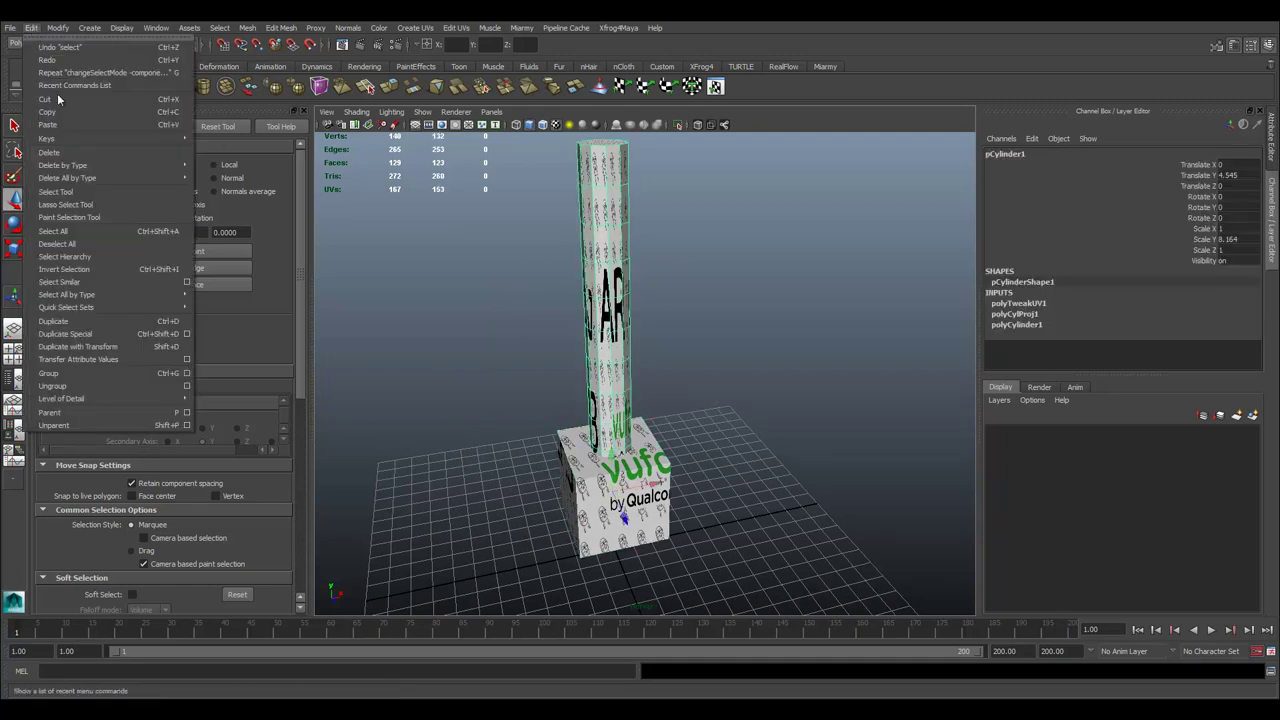
{"action": "mouse_move", "coordinate": [58, 27]}
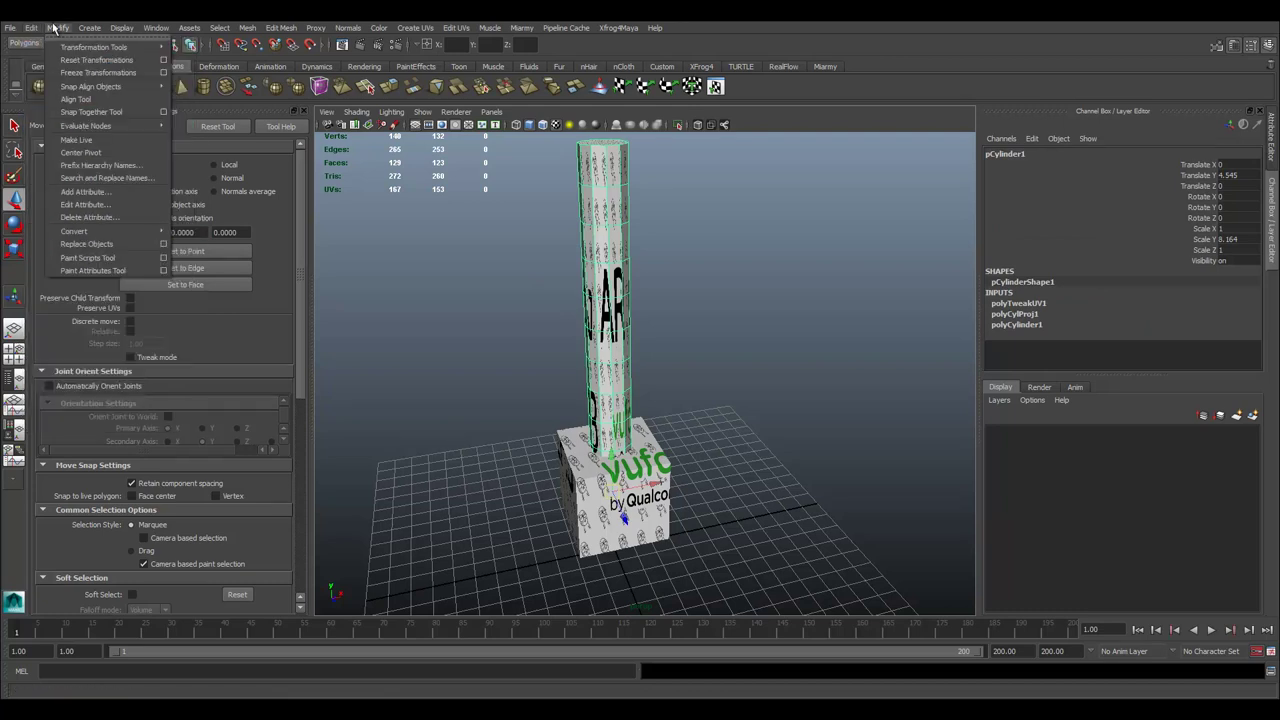
{"action": "left_click", "coordinate": [70, 73]}
Draw a chain of six joints up the cylinder's centre line in the front view, starting with a grid-snapped root joint at Y 4.
{"action": "key", "text": "space"}
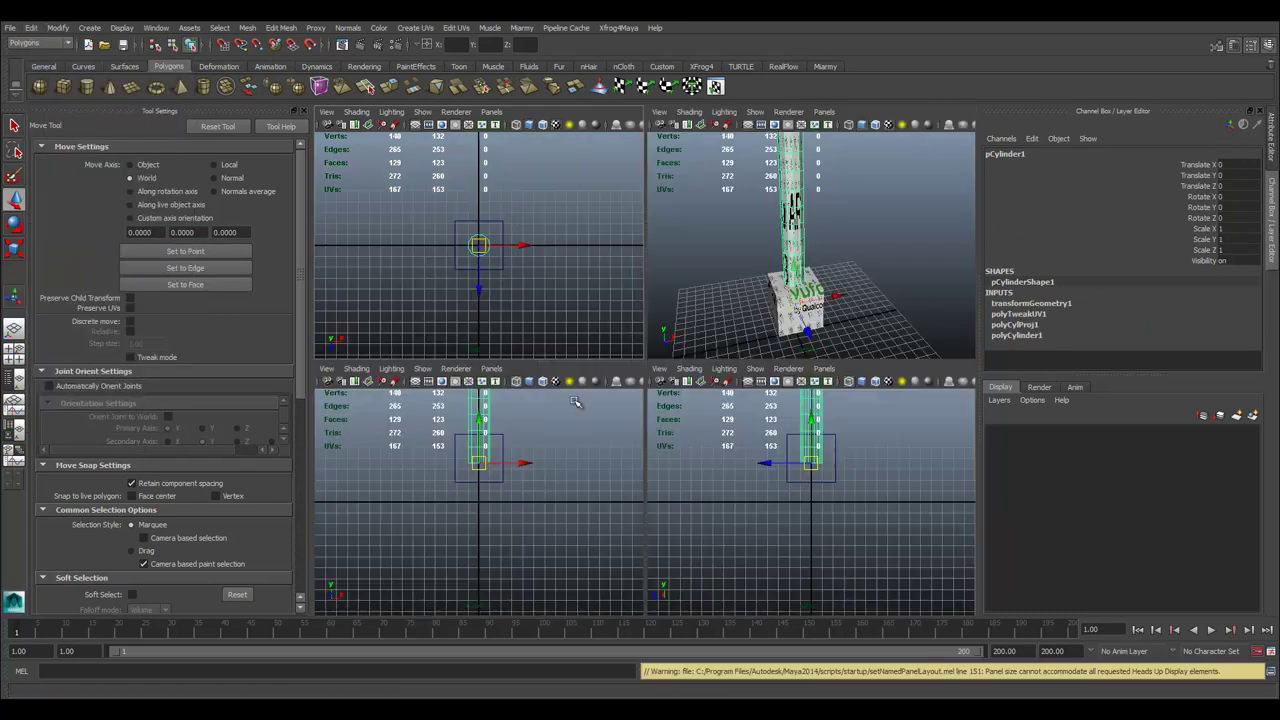
{"action": "key", "text": "space"}
{"action": "right_click_drag", "start_coordinate": [582, 376], "coordinate": [637, 366], "text": "alt"}
{"action": "middle_click_drag", "start_coordinate": [600, 326], "coordinate": [600, 426], "text": "alt"}
{"action": "right_click_drag", "start_coordinate": [620, 418], "coordinate": [649, 412], "text": "alt"}
{"action": "middle_click_drag", "start_coordinate": [670, 403], "coordinate": [675, 408], "text": "alt"}
{"action": "left_click", "coordinate": [675, 408]}
{"action": "left_click", "coordinate": [621, 330]}
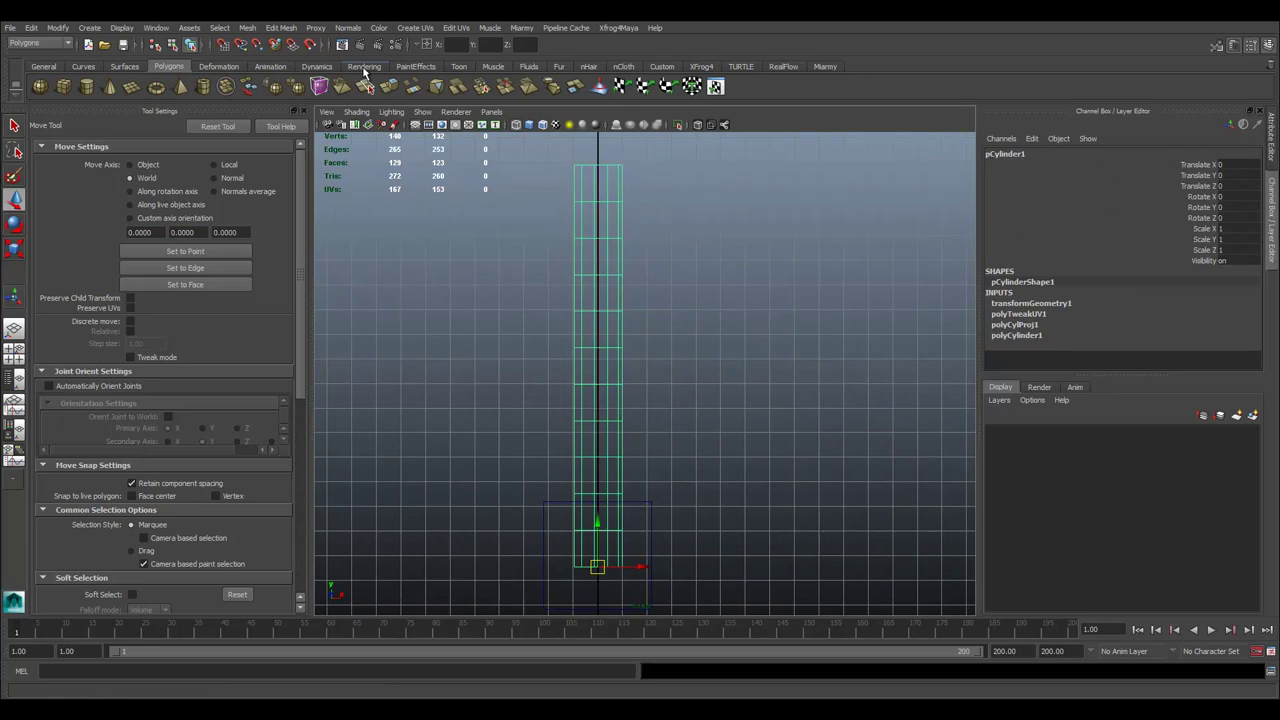
{"action": "left_click", "coordinate": [738, 322]}
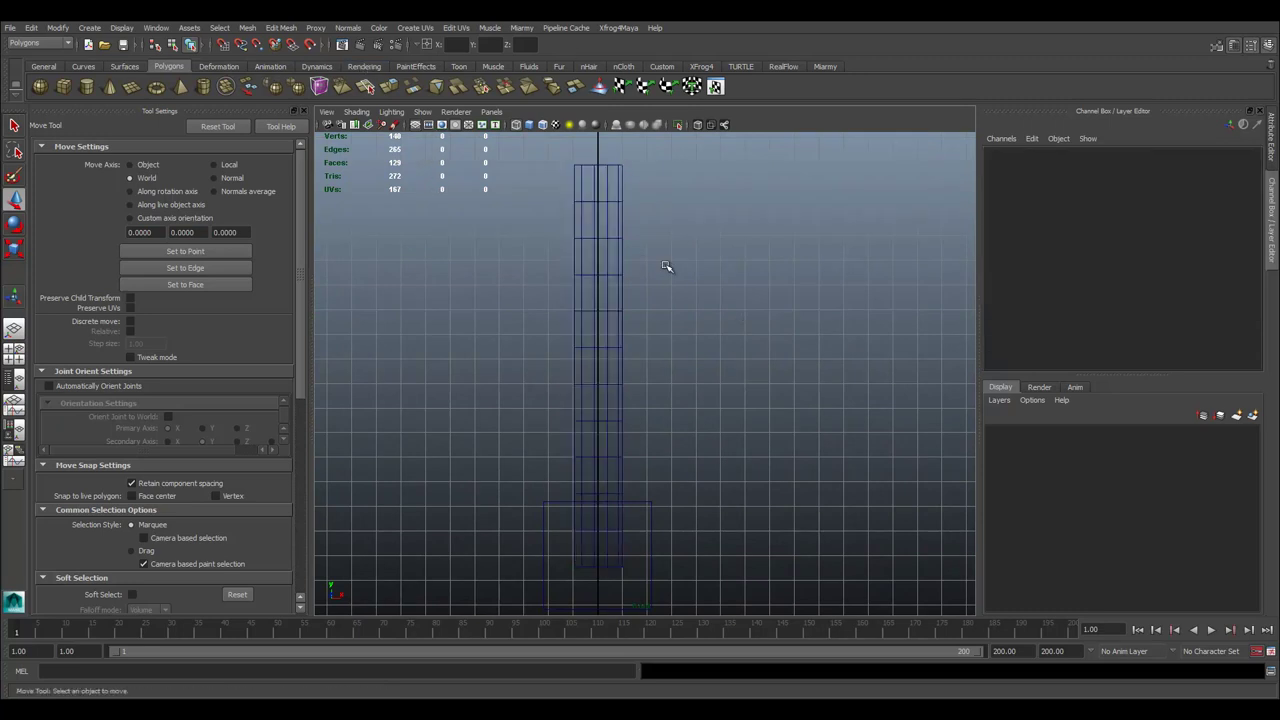
{"action": "left_click", "coordinate": [622, 258]}
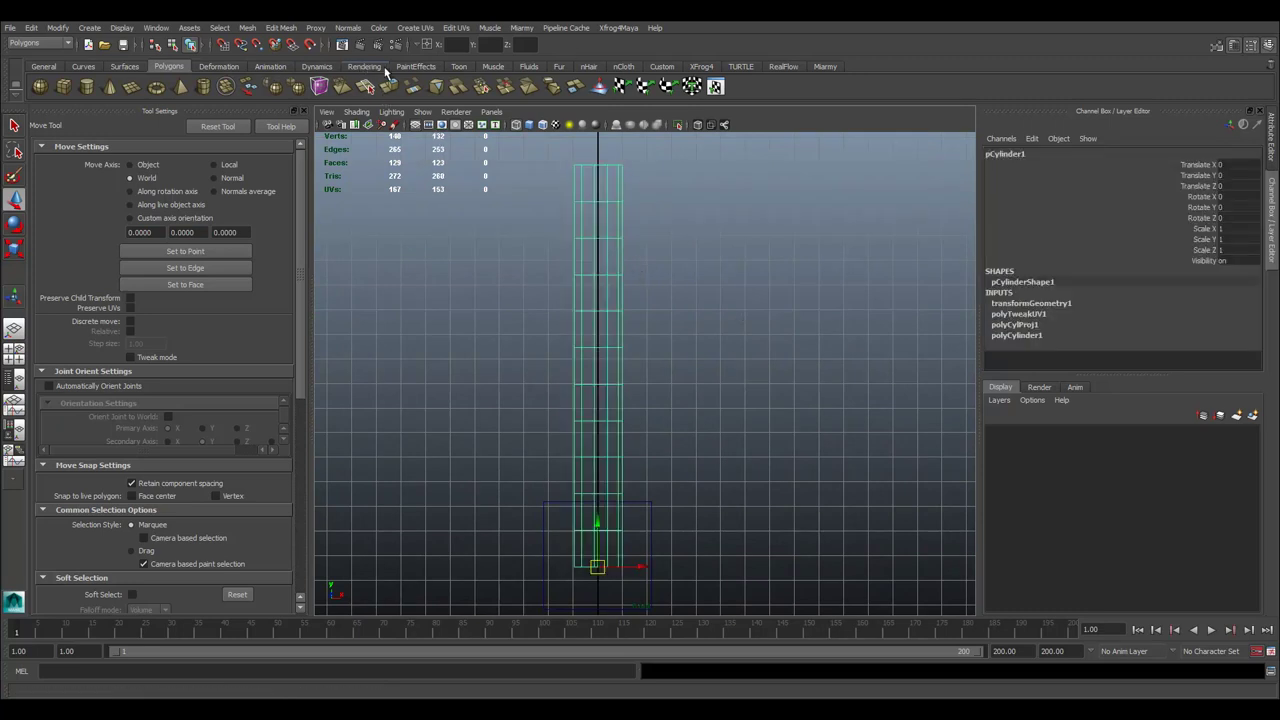
{"action": "left_click", "coordinate": [274, 67]}
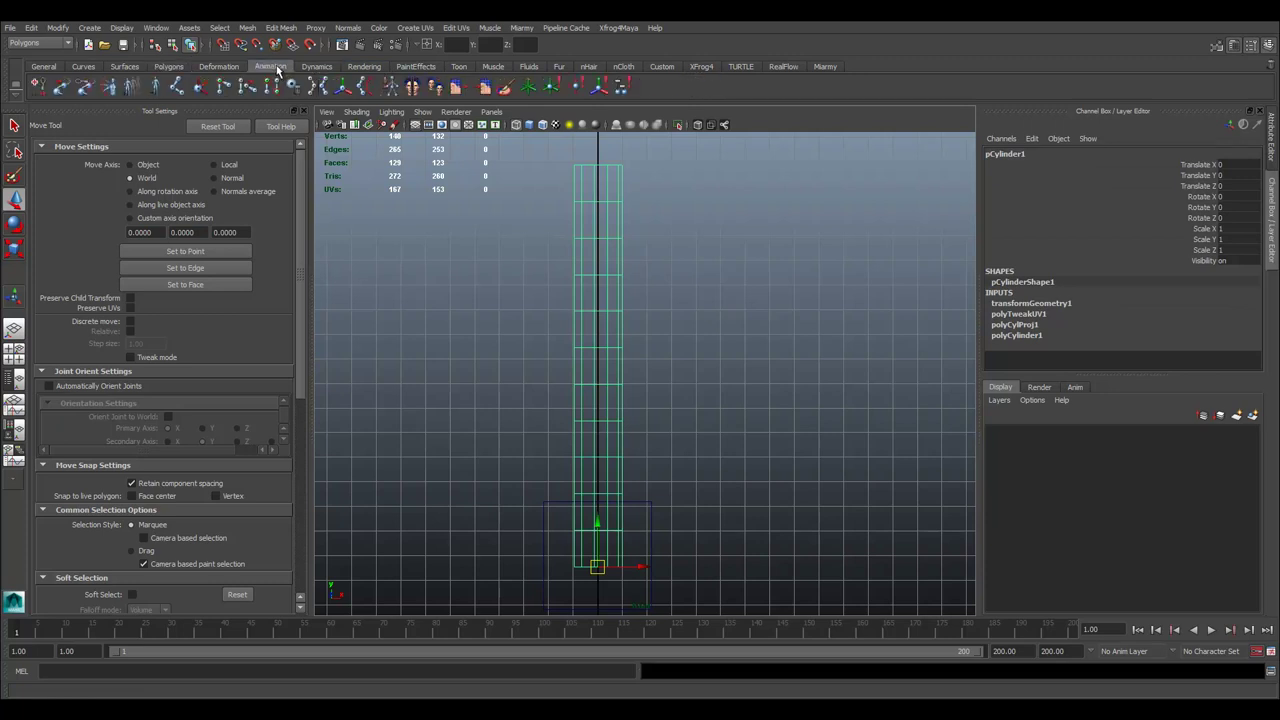
{"action": "left_click", "coordinate": [181, 90]}
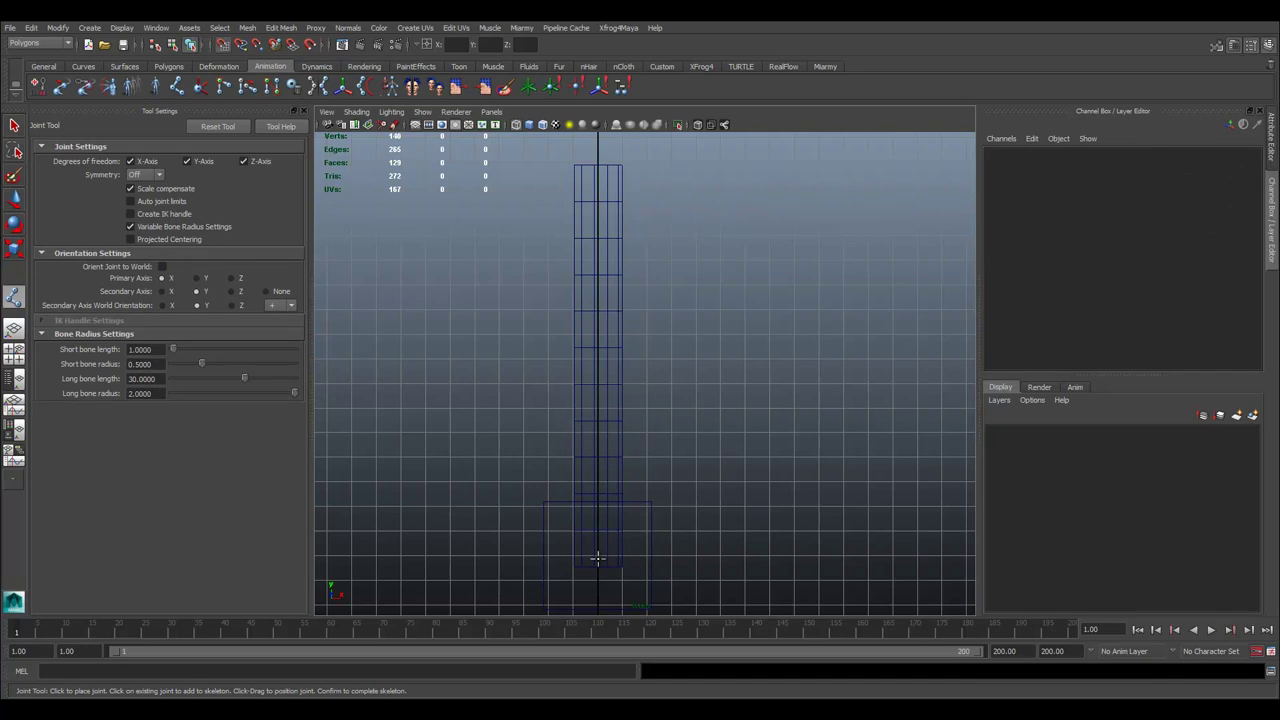
{"action": "left_click", "coordinate": [597, 556]}
{"action": "left_click", "coordinate": [597, 460]}
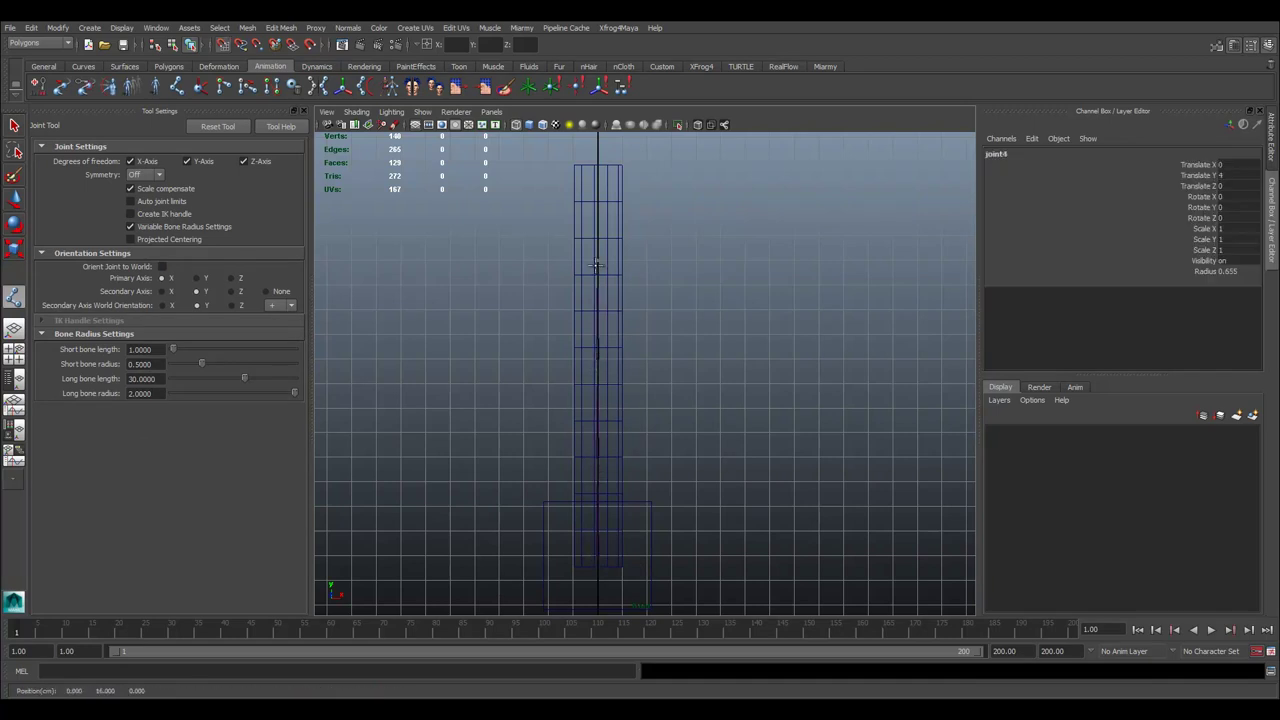
{"action": "left_click", "coordinate": [598, 172]}
Leave the Joint Tool, return to the full-size perspective view in wireframe display and clear the selection.
{"action": "key", "text": "w"}
{"action": "key", "text": "space"}
{"action": "key", "text": "space"}
{"action": "mouse_move", "coordinate": [666, 309]}
{"action": "left_mouse_down", "text": "alt"}
{"action": "mouse_move", "coordinate": [764, 288]}
{"action": "mouse_move", "coordinate": [725, 328]}
{"action": "mouse_move", "coordinate": [763, 320]}
{"action": "mouse_move", "coordinate": [683, 322]}
{"action": "mouse_move", "coordinate": [680, 306]}
{"action": "left_mouse_up", "text": "alt"}
{"action": "key", "text": "5"}
{"action": "key", "text": "4"}
{"action": "left_click", "coordinate": [663, 361]}
Select the full joint hierarchy from the root joint and add the cylinder to the selection.
{"action": "left_click", "coordinate": [606, 527]}
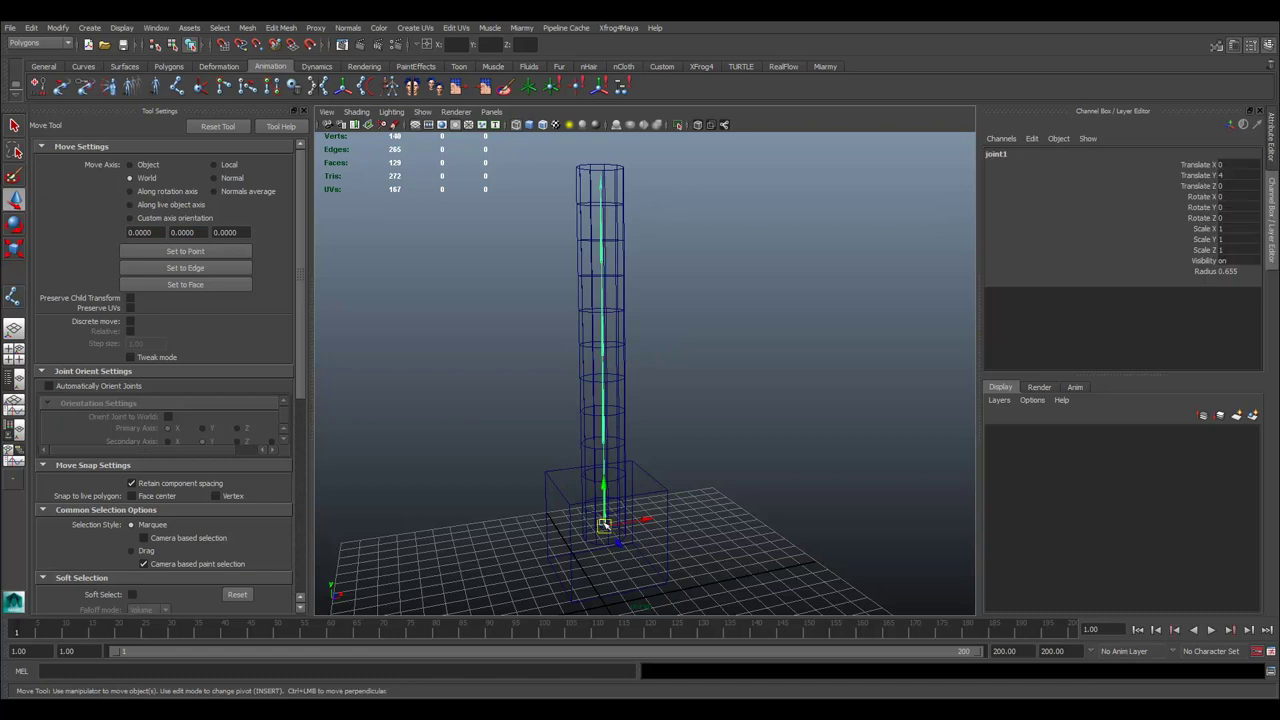
{"action": "left_click", "coordinate": [58, 28]}
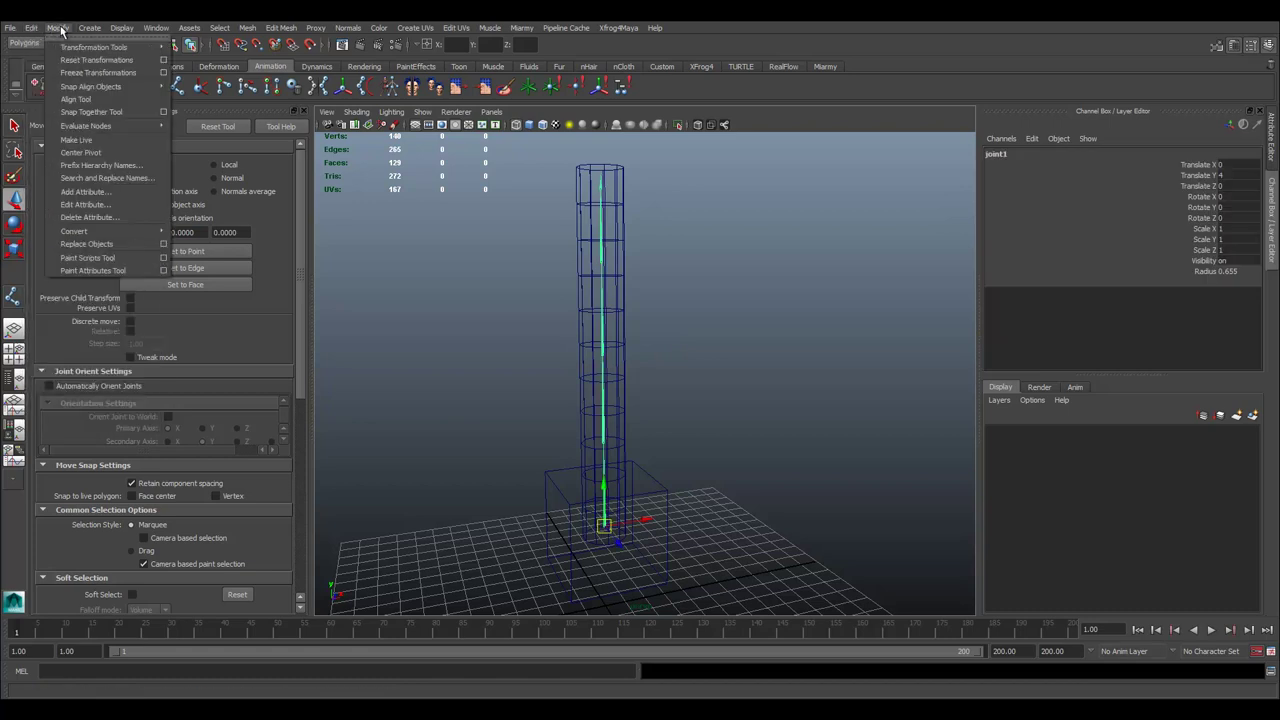
{"action": "mouse_move", "coordinate": [31, 28]}
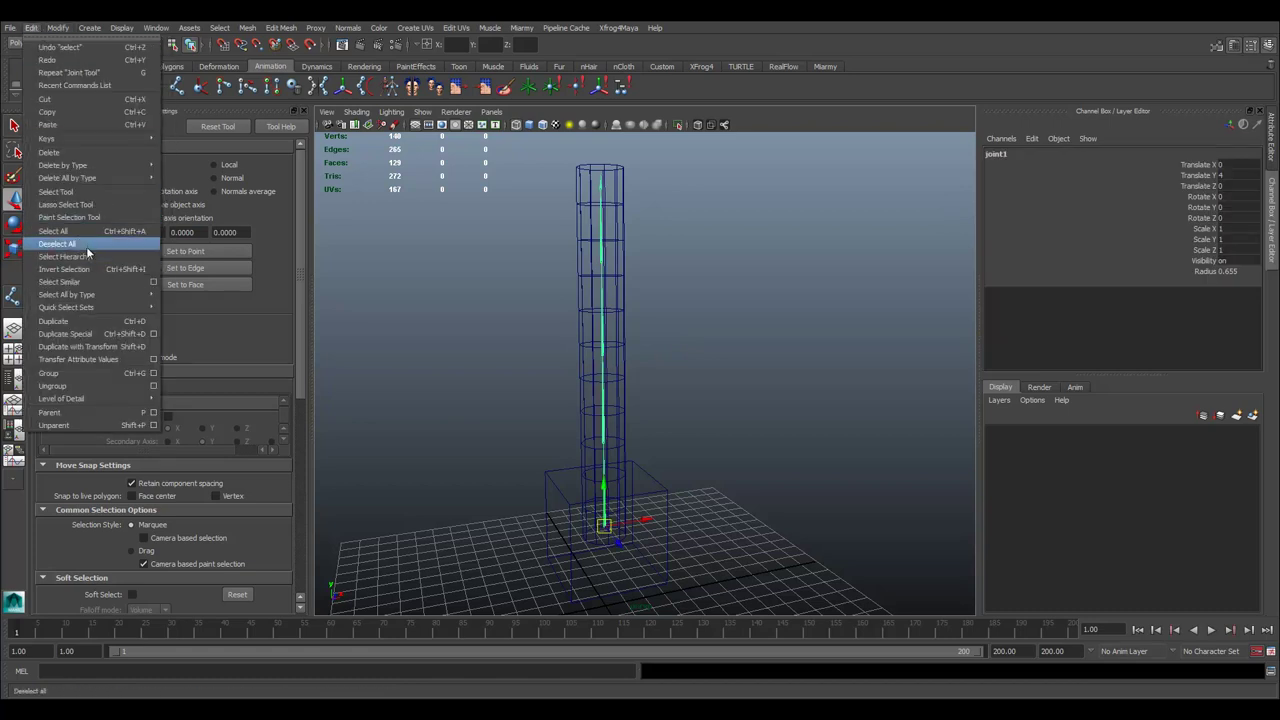
{"action": "left_click", "coordinate": [86, 257]}
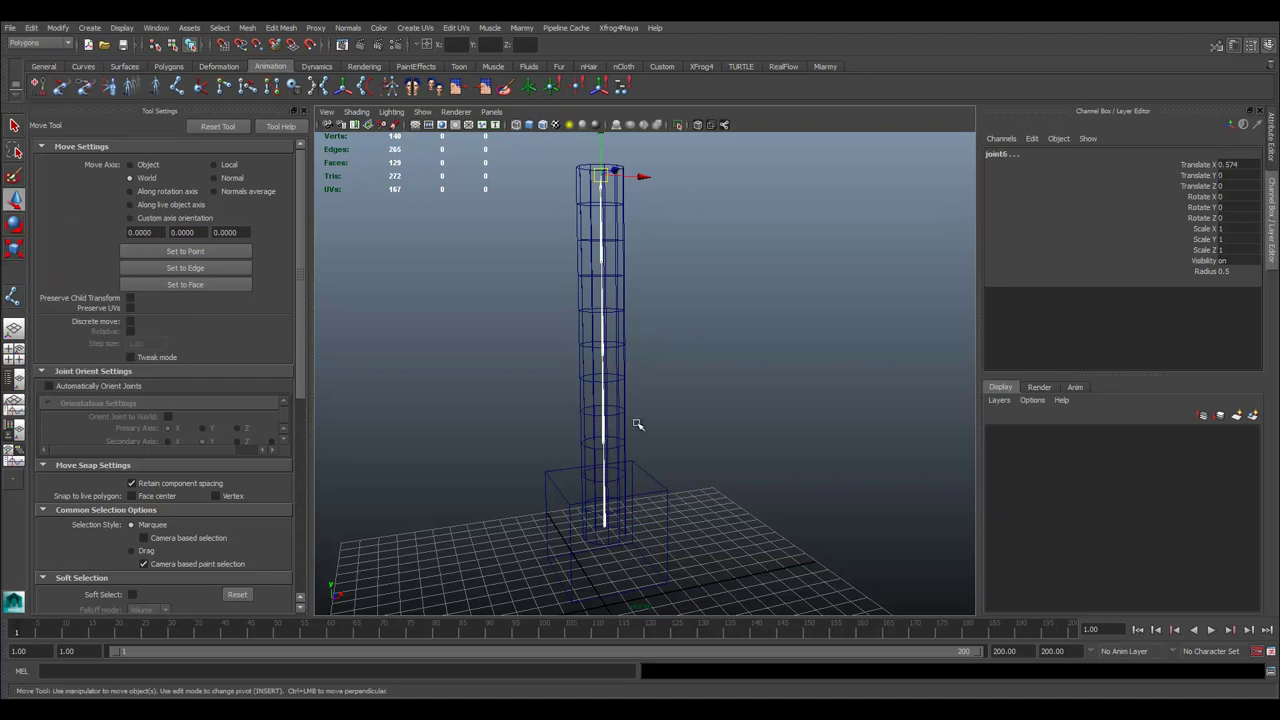
{"action": "left_click", "coordinate": [620, 340], "text": "shift"}
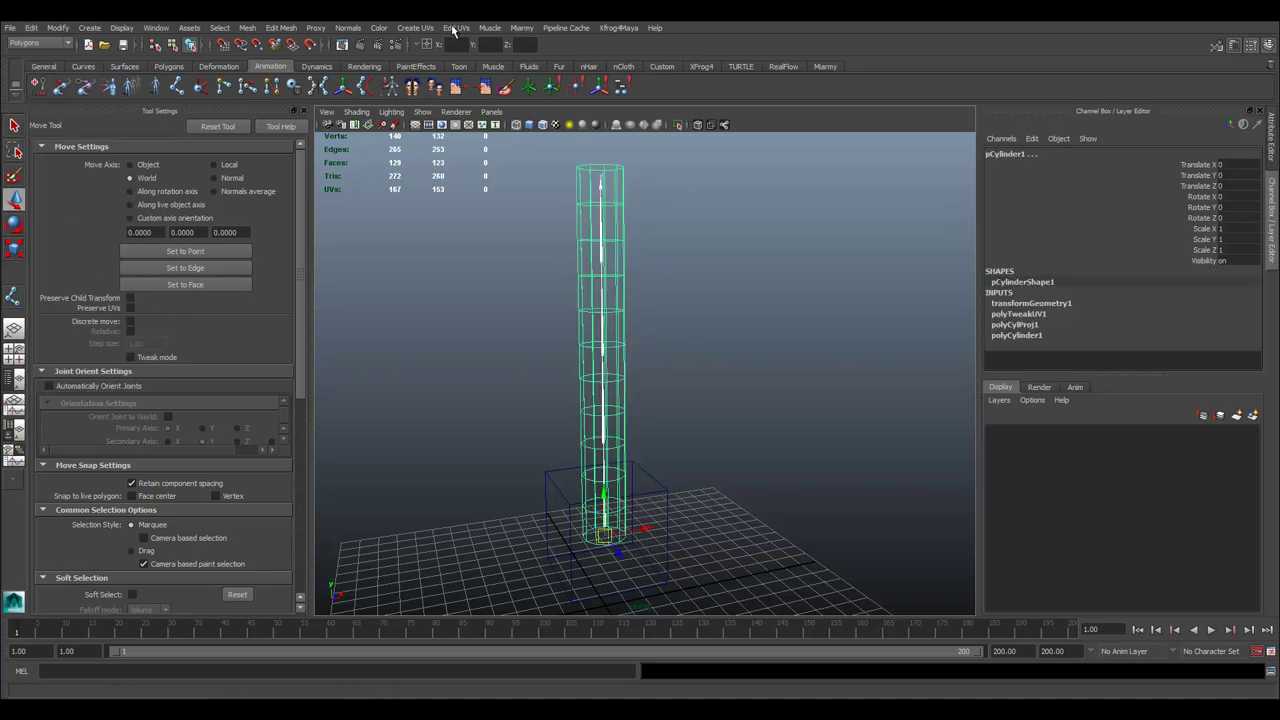
Smooth bind the cylinder to the selected joints from the Animation menu set, with the bind options first reset to their defaults.
{"action": "left_click", "coordinate": [49, 45]}
{"action": "left_click", "coordinate": [46, 55]}
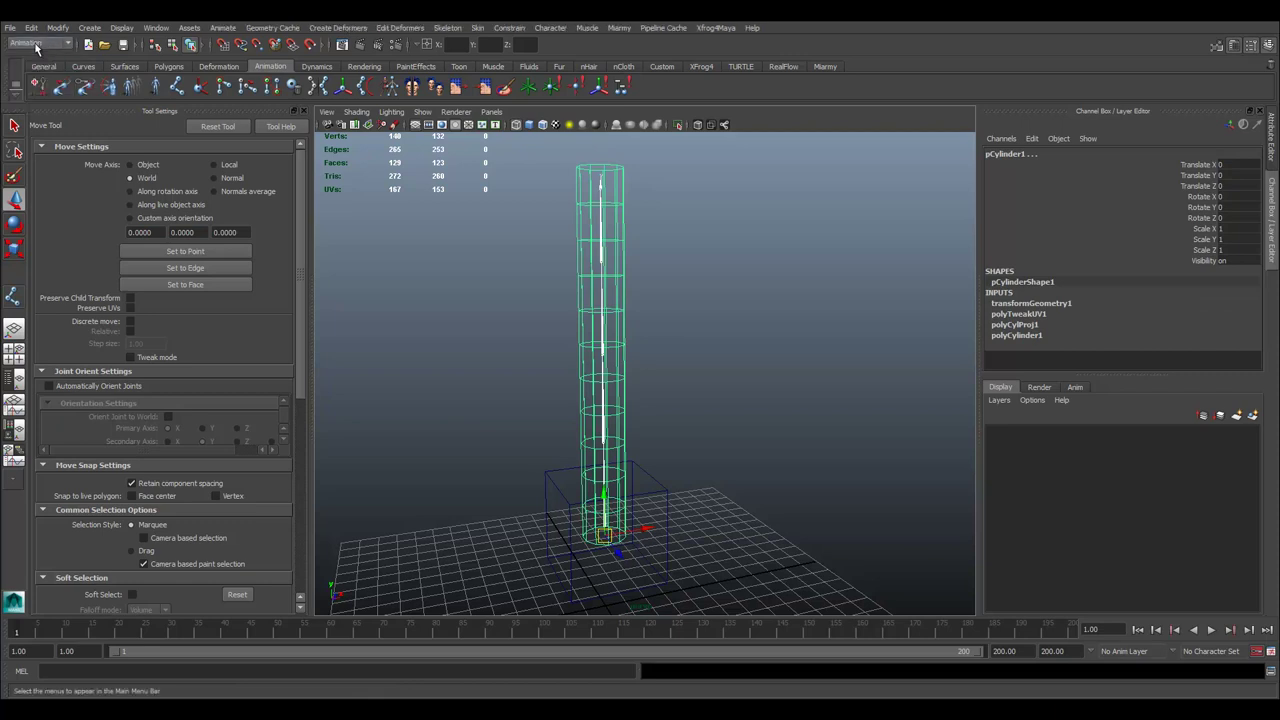
{"action": "left_click", "coordinate": [508, 28]}
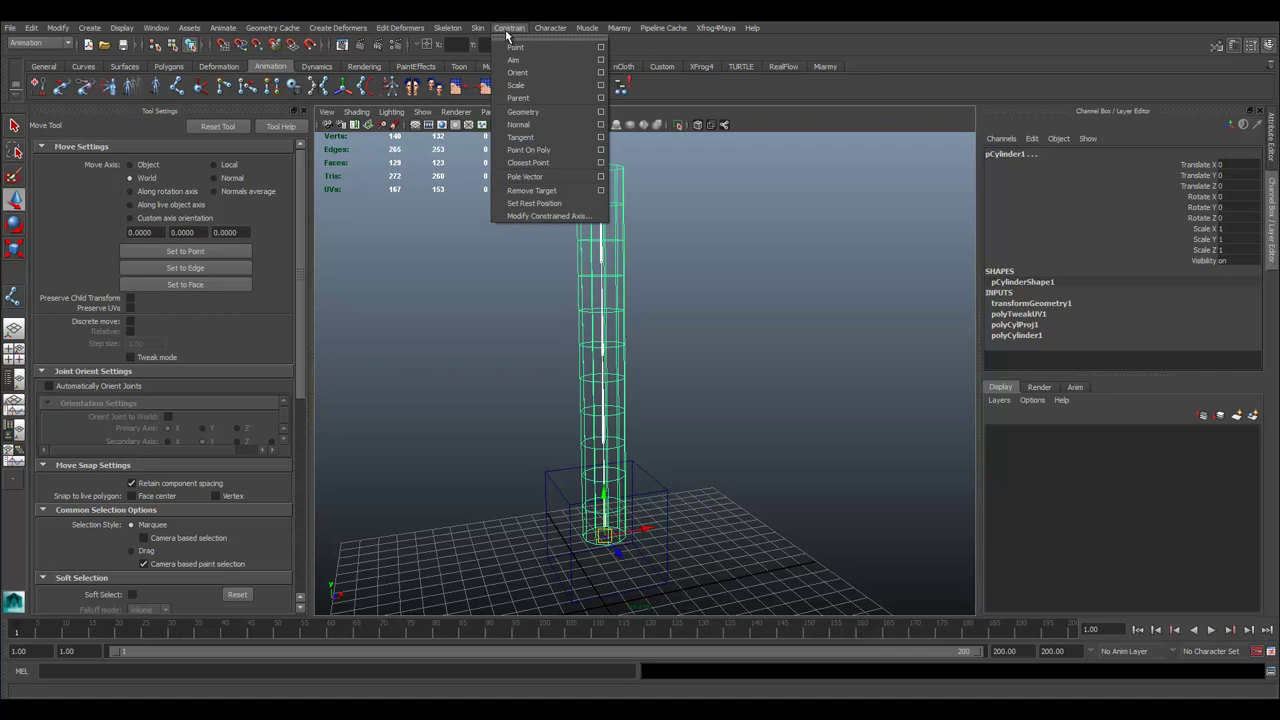
{"action": "mouse_move", "coordinate": [478, 28]}
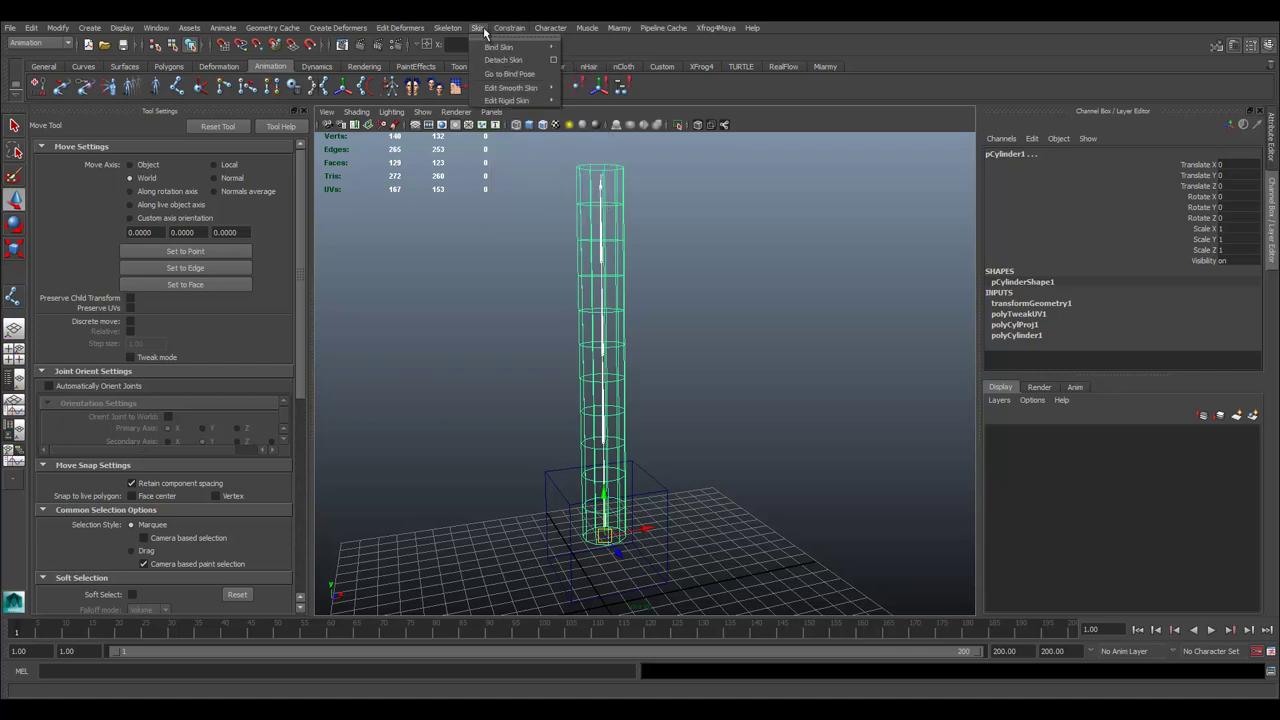
{"action": "mouse_move", "coordinate": [505, 47]}
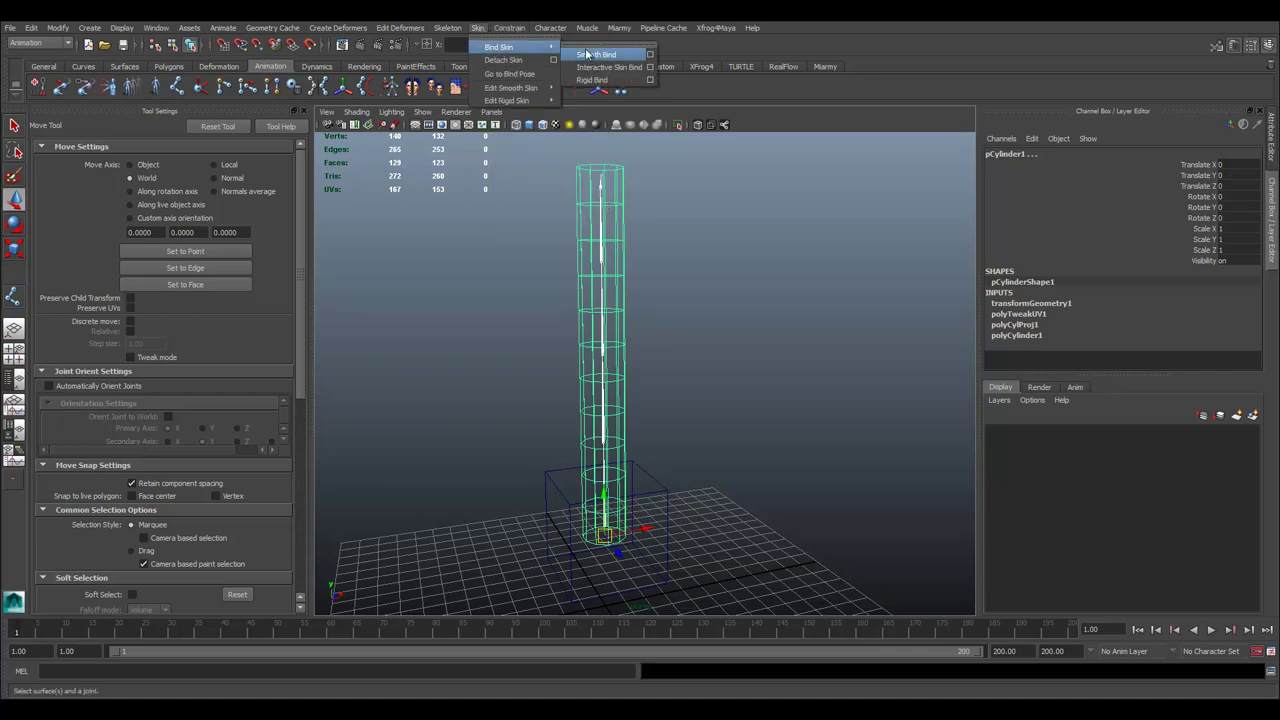
{"action": "left_click", "coordinate": [652, 60]}
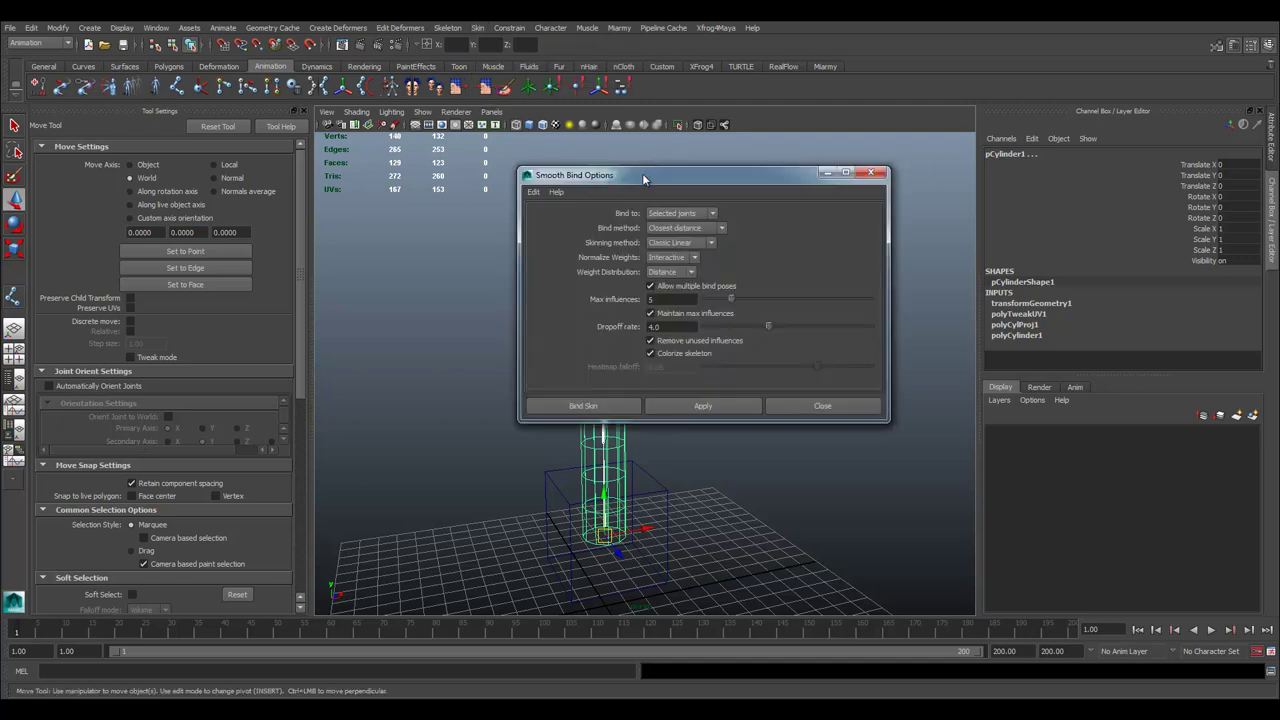
{"action": "left_click", "coordinate": [533, 191]}
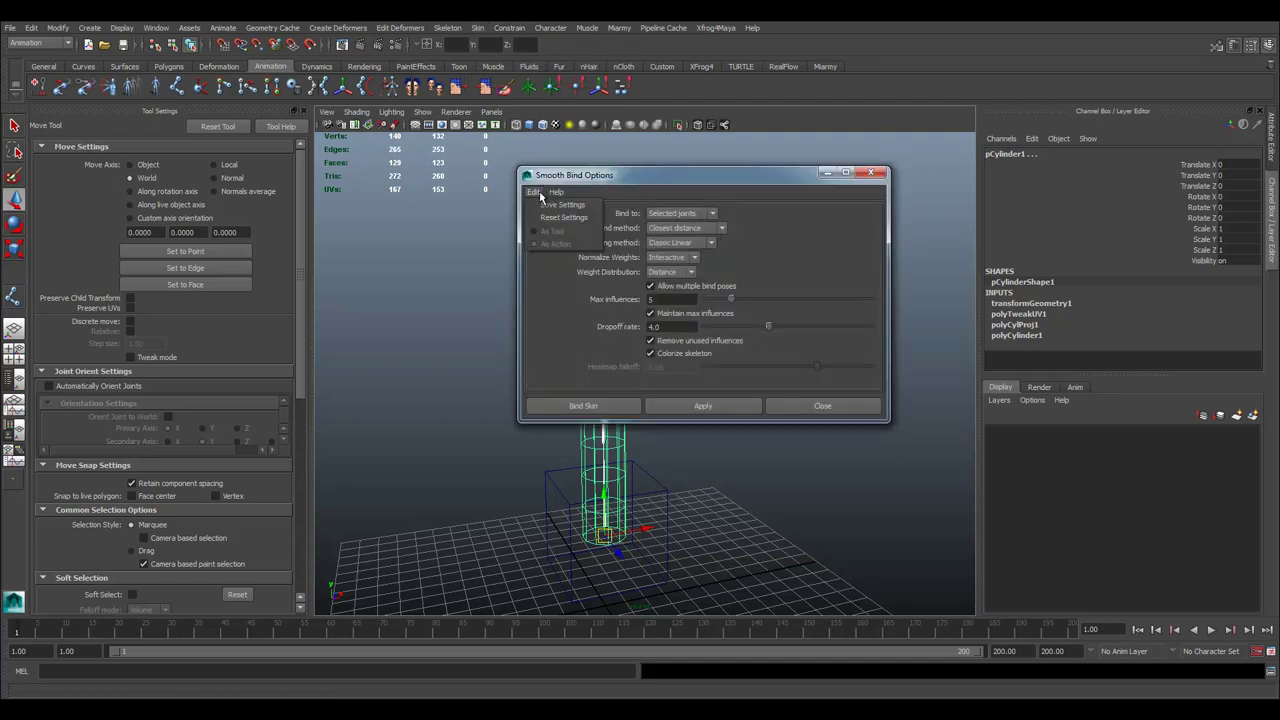
{"action": "left_click", "coordinate": [560, 218]}
{"action": "left_click", "coordinate": [682, 213]}
{"action": "left_click", "coordinate": [682, 215]}
{"action": "left_click", "coordinate": [598, 408]}
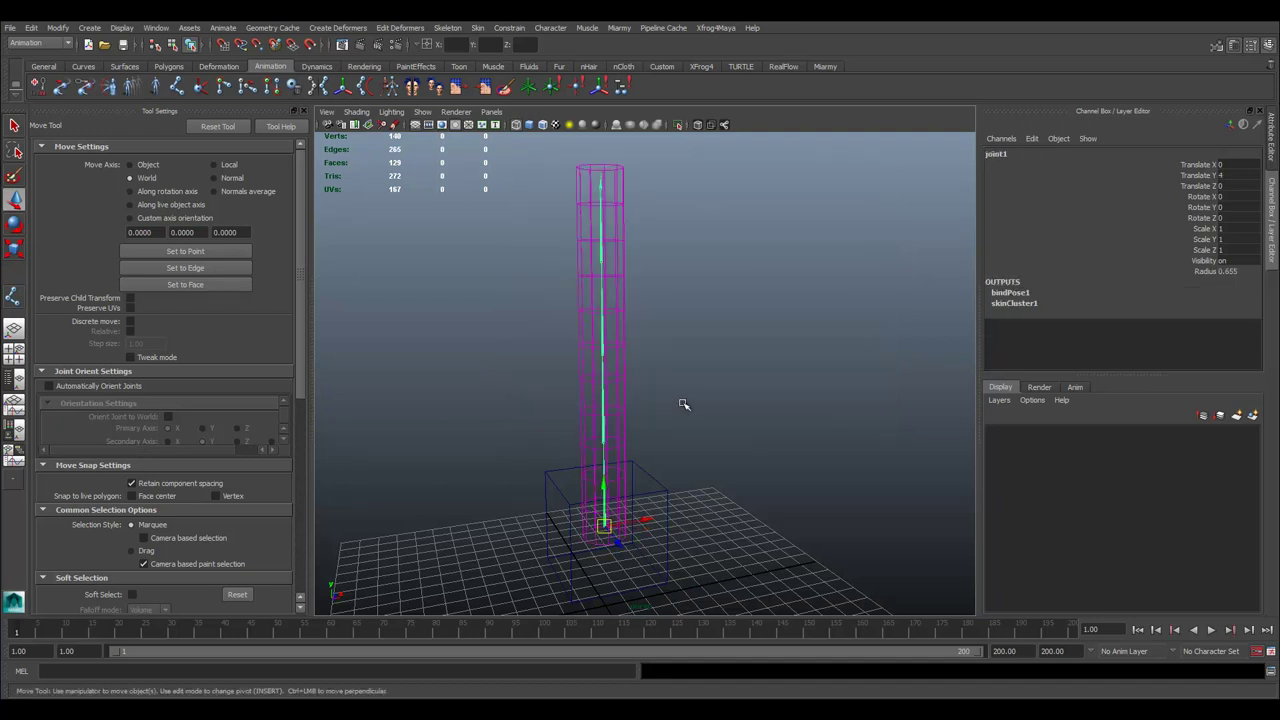
Activate the Rotate Tool for posing the joints inside the bound cylinder and leave nothing selected.
{"action": "left_click", "coordinate": [651, 357]}
{"action": "left_click_drag", "start_coordinate": [651, 357], "coordinate": [711, 350], "text": "alt"}
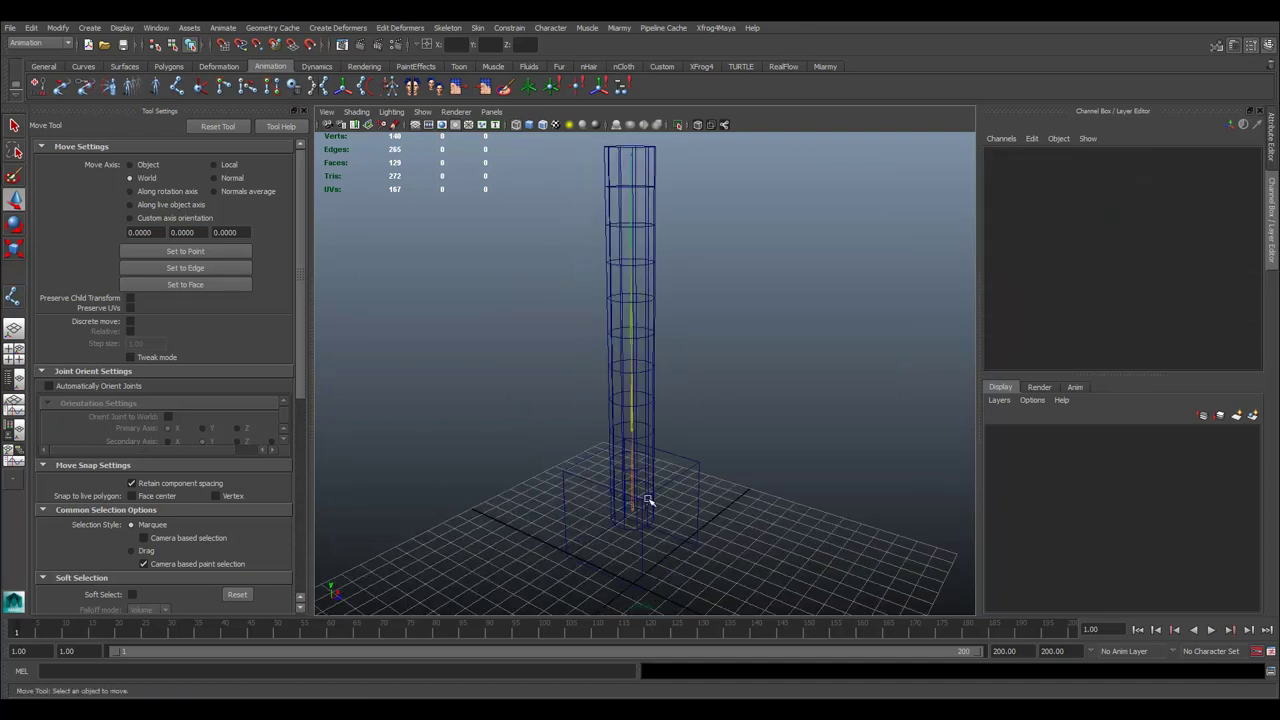
{"action": "left_click", "coordinate": [637, 510]}
{"action": "left_click_drag", "start_coordinate": [683, 450], "coordinate": [643, 446], "text": "alt"}
{"action": "left_click", "coordinate": [643, 446]}
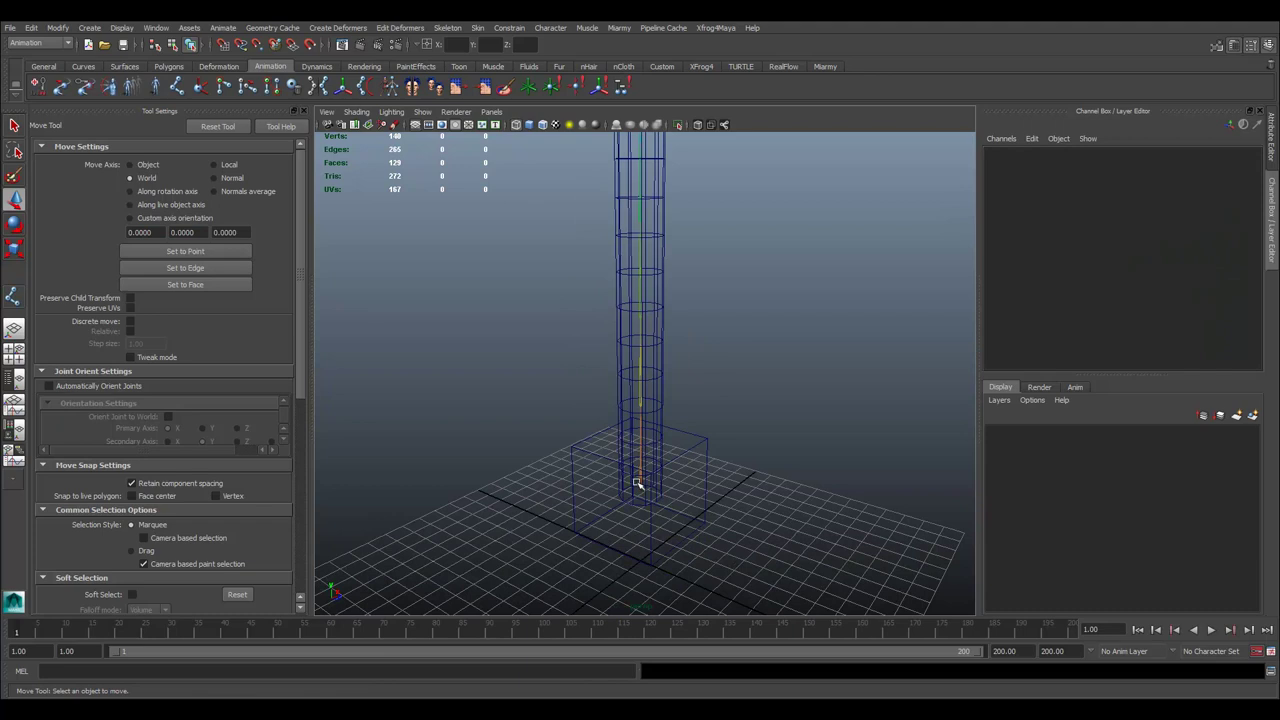
{"action": "left_click", "coordinate": [639, 412]}
{"action": "key", "text": "e"}
{"action": "mouse_move", "coordinate": [669, 357]}
{"action": "left_mouse_down"}
{"action": "mouse_move", "coordinate": [697, 424]}
{"action": "mouse_move", "coordinate": [669, 386]}
{"action": "mouse_move", "coordinate": [720, 349]}
{"action": "left_mouse_up"}
{"action": "left_click", "coordinate": [803, 337]}
Check the cube and the bound cylinder in shaded and textured display and return to wireframe.
{"action": "key", "text": "5"}
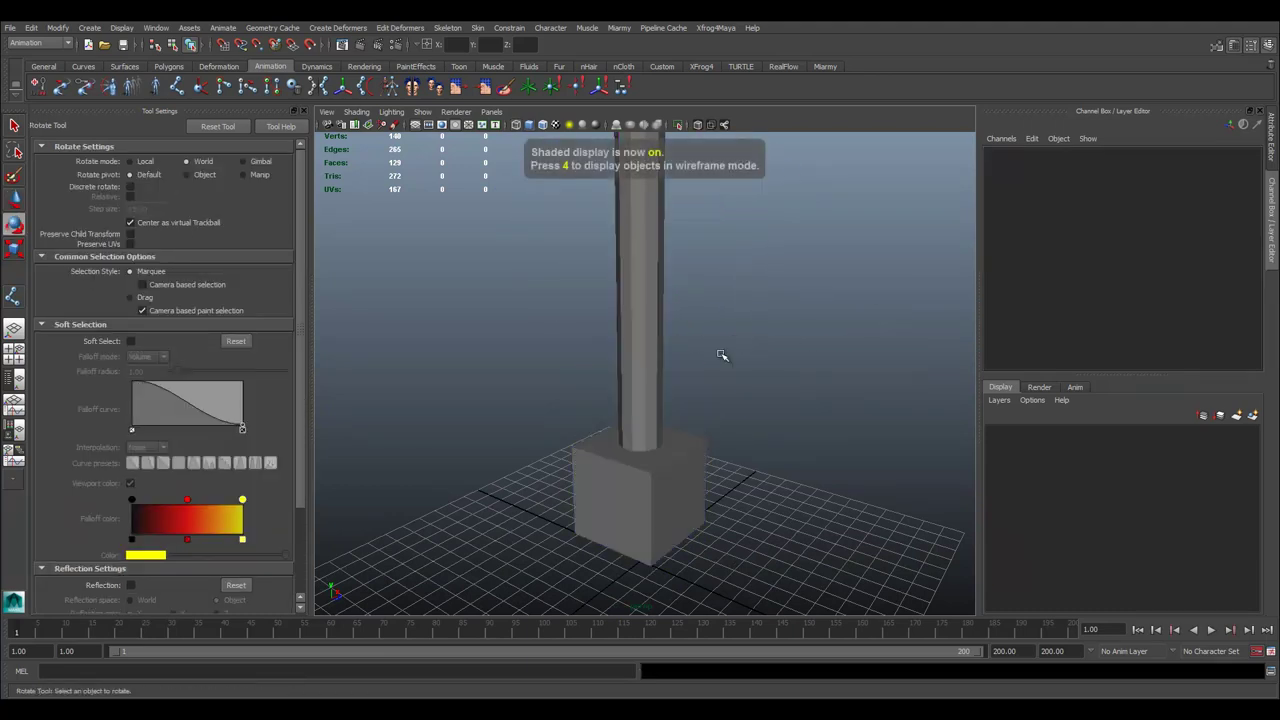
{"action": "key", "text": "6"}
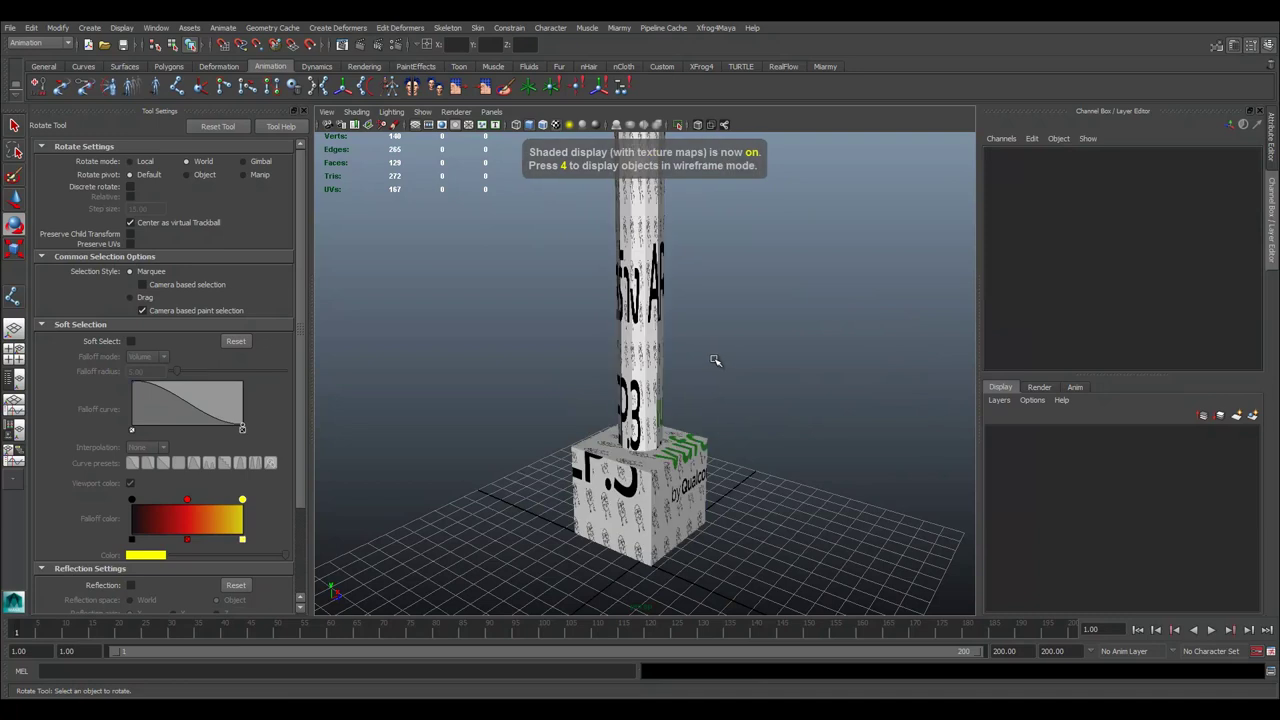
{"action": "key", "text": "4"}
Select the second joint from the bottom of the chain inside the cylinder.
{"action": "left_click", "coordinate": [643, 465]}
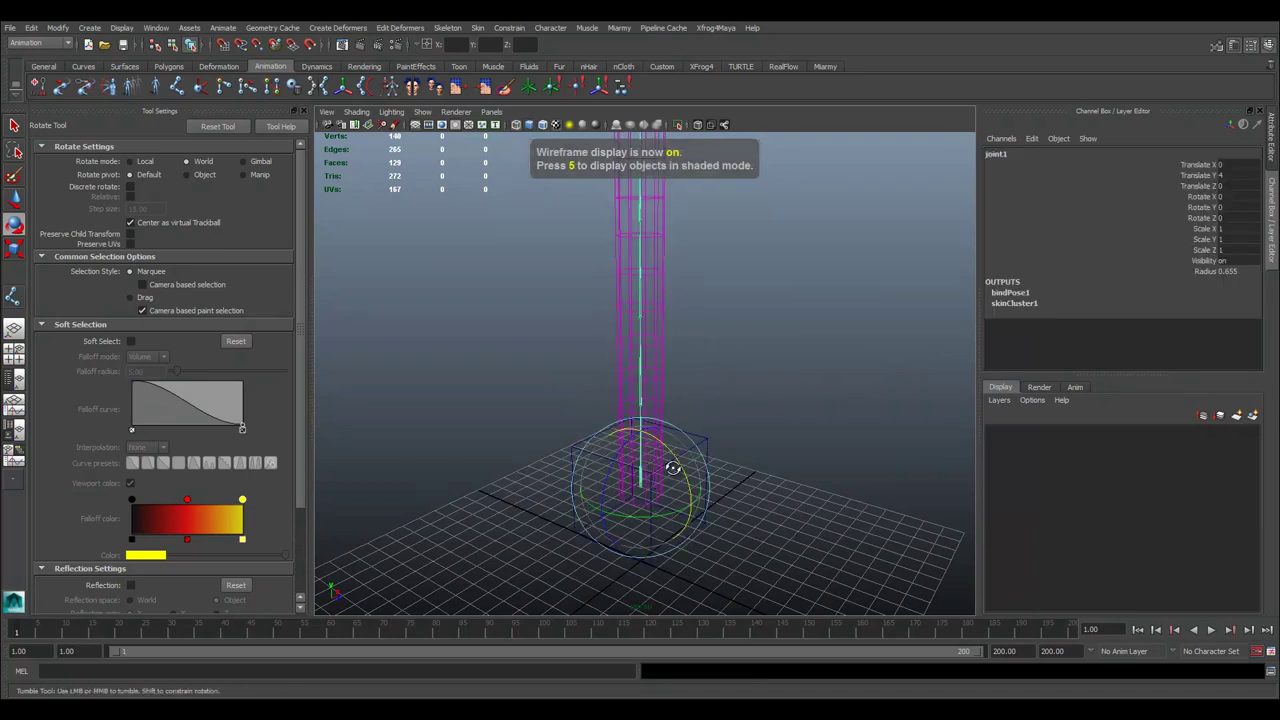
{"action": "left_click_drag", "start_coordinate": [690, 442], "coordinate": [714, 391], "text": "alt"}
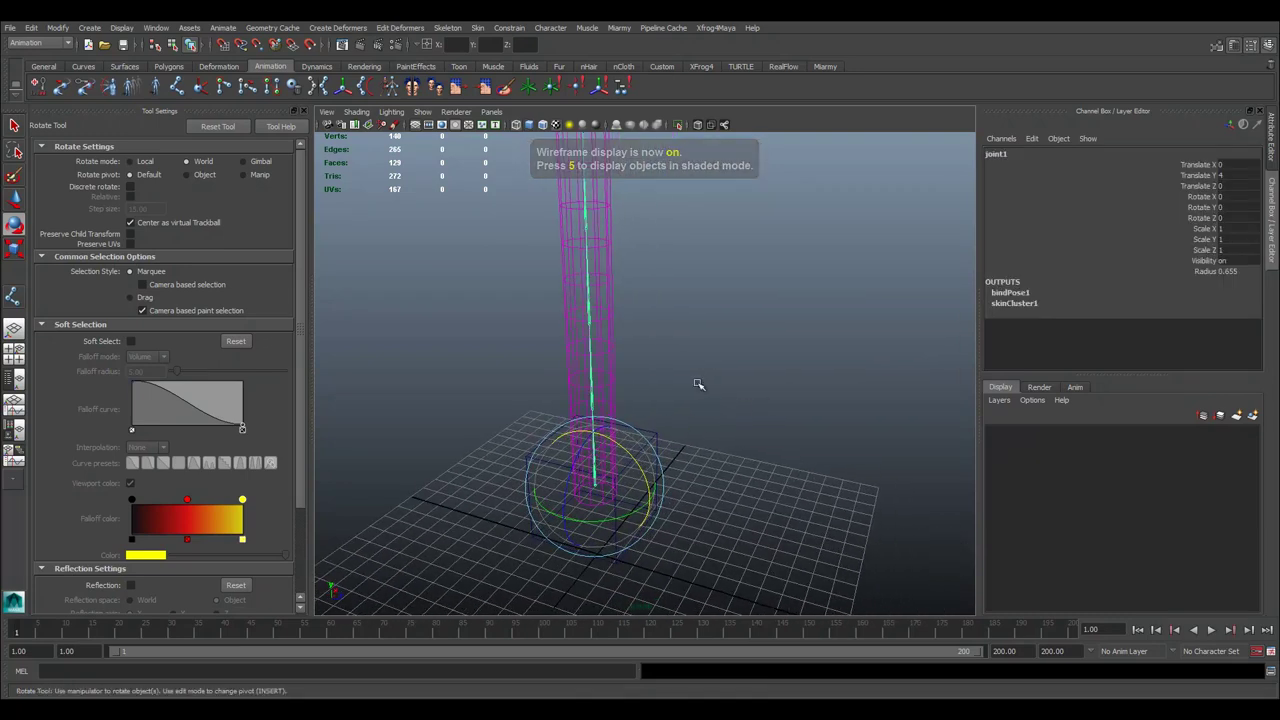
{"action": "left_click", "coordinate": [607, 468]}
{"action": "left_click", "coordinate": [598, 481]}
{"action": "left_click", "coordinate": [622, 452]}
{"action": "left_click", "coordinate": [591, 457]}
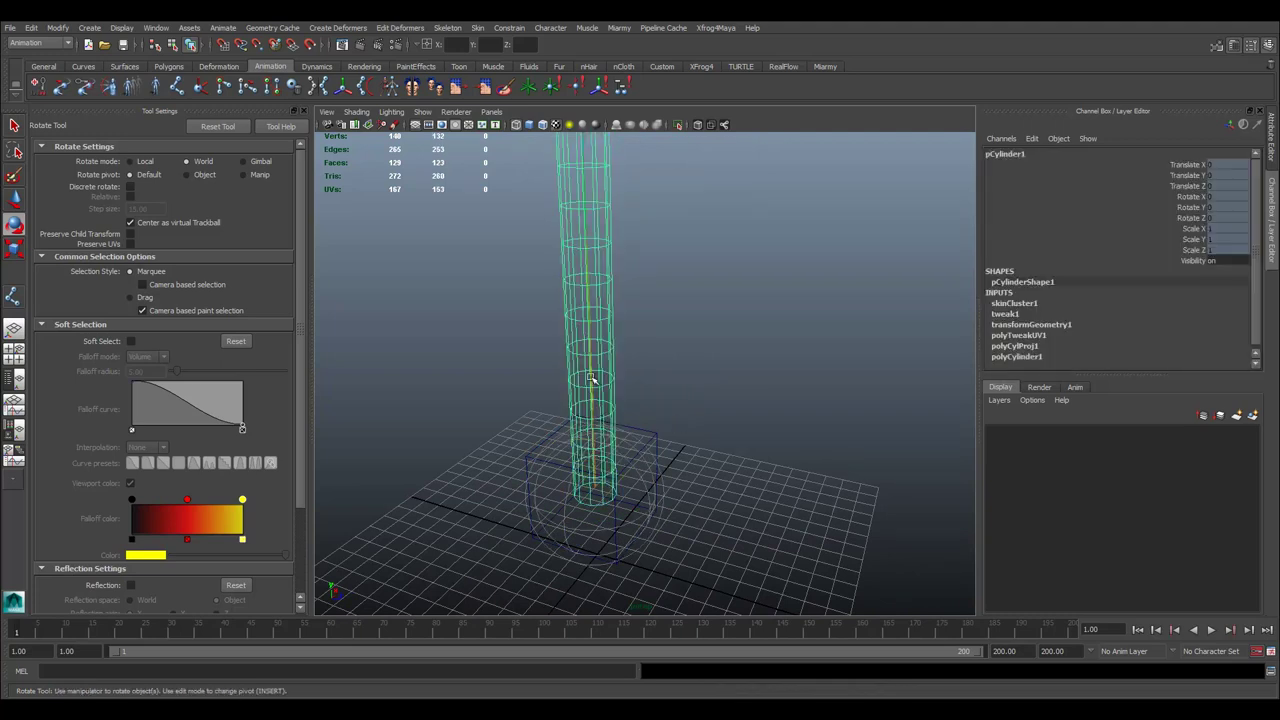
{"action": "left_click", "coordinate": [591, 379]}
Try to rotate the second joint and undo the rotation.
{"action": "mouse_move", "coordinate": [634, 381]}
{"action": "left_mouse_down"}
{"action": "mouse_move", "coordinate": [622, 374]}
{"action": "mouse_move", "coordinate": [658, 400]}
{"action": "mouse_move", "coordinate": [628, 380]}
{"action": "mouse_move", "coordinate": [641, 391]}
{"action": "left_mouse_up"}
{"action": "key", "text": "ctrl+z"}
{"action": "middle_click_drag", "start_coordinate": [686, 330], "coordinate": [686, 366], "text": "alt"}
{"action": "middle_click_drag", "start_coordinate": [697, 260], "coordinate": [697, 255], "text": "alt"}
{"action": "left_click_drag", "start_coordinate": [712, 272], "coordinate": [692, 305], "text": "alt"}
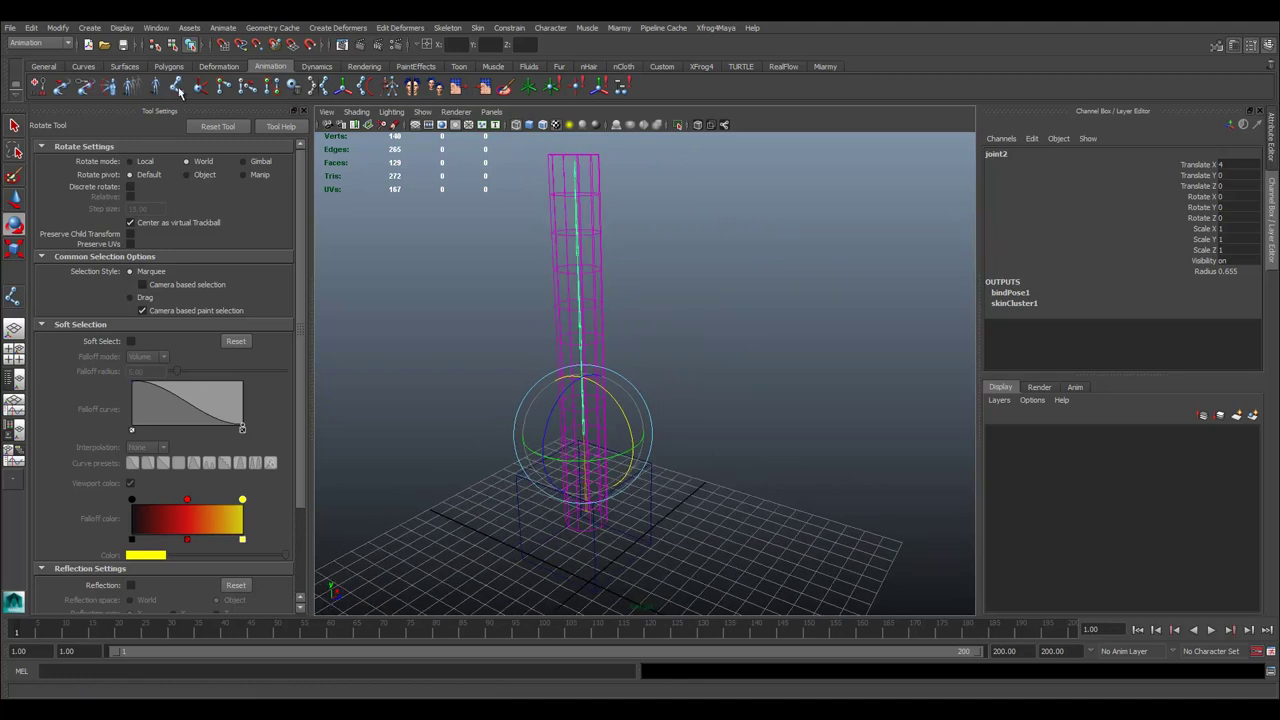
Select the joint hierarchy from the second joint upward, bend all its joints together into an arch and key the pose on frame 1.
{"action": "left_click", "coordinate": [31, 27]}
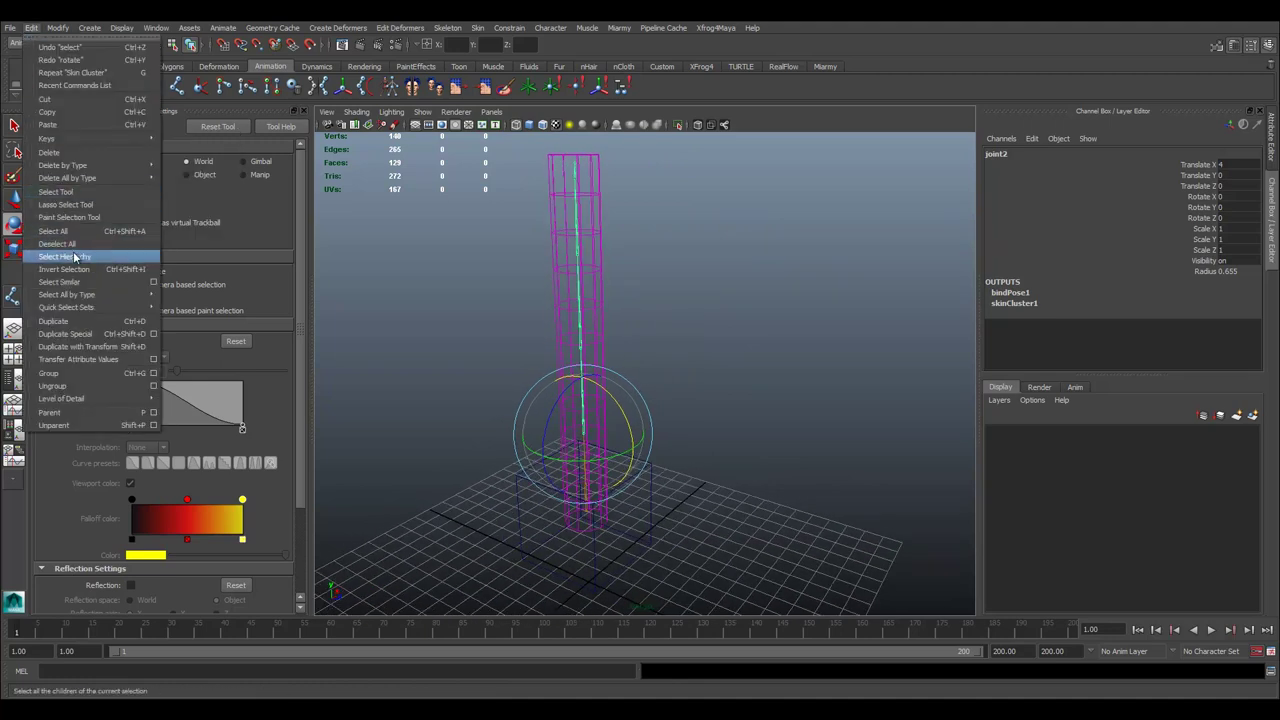
{"action": "left_click", "coordinate": [73, 256]}
{"action": "left_click_drag", "start_coordinate": [626, 157], "coordinate": [556, 146]}
{"action": "key", "text": "ctrl+z"}
{"action": "left_click_drag", "start_coordinate": [641, 393], "coordinate": [629, 353], "text": "alt"}
{"action": "left_click_drag", "start_coordinate": [615, 141], "coordinate": [627, 175]}
{"action": "key", "text": "s"}
Bend the selected joints into a gentler curve on frame 20, with the tip joint's Rotate Z about -13, and key the pose.
{"action": "left_click", "coordinate": [118, 632]}
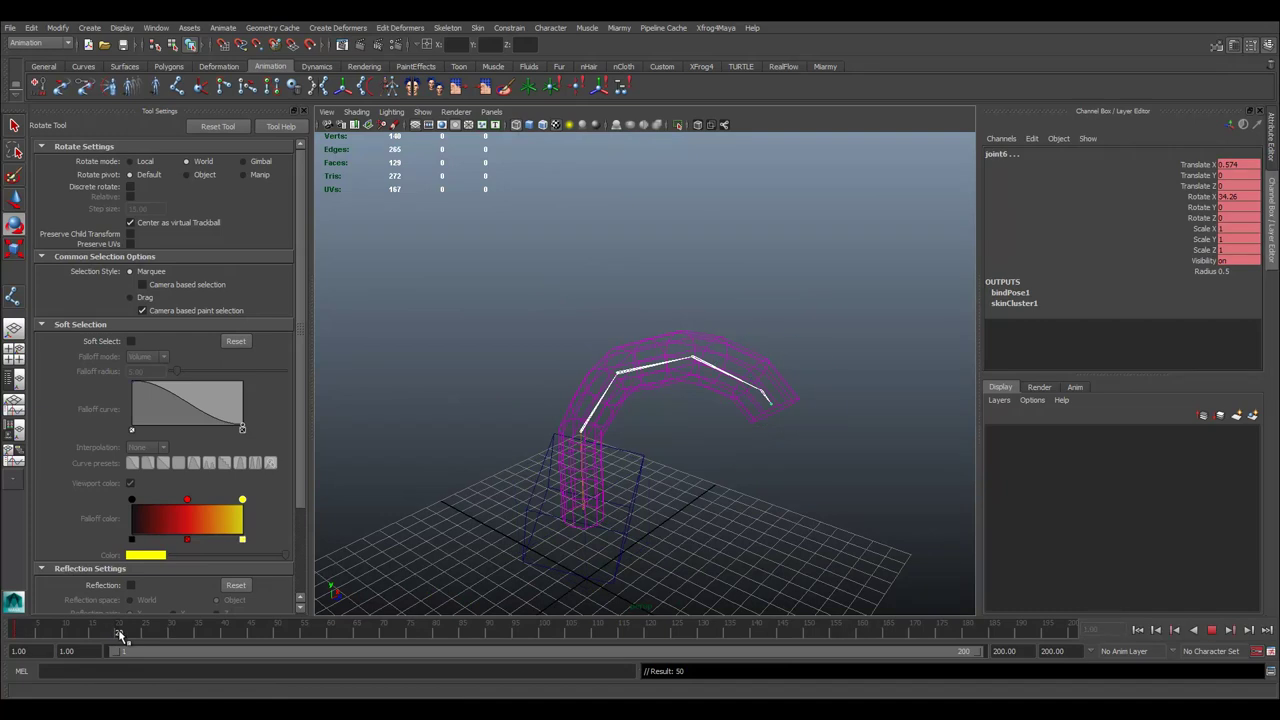
{"action": "left_click_drag", "start_coordinate": [803, 382], "coordinate": [752, 371]}
{"action": "left_click_drag", "start_coordinate": [495, 199], "coordinate": [505, 182]}
{"action": "left_click_drag", "start_coordinate": [480, 268], "coordinate": [525, 300], "text": "alt"}
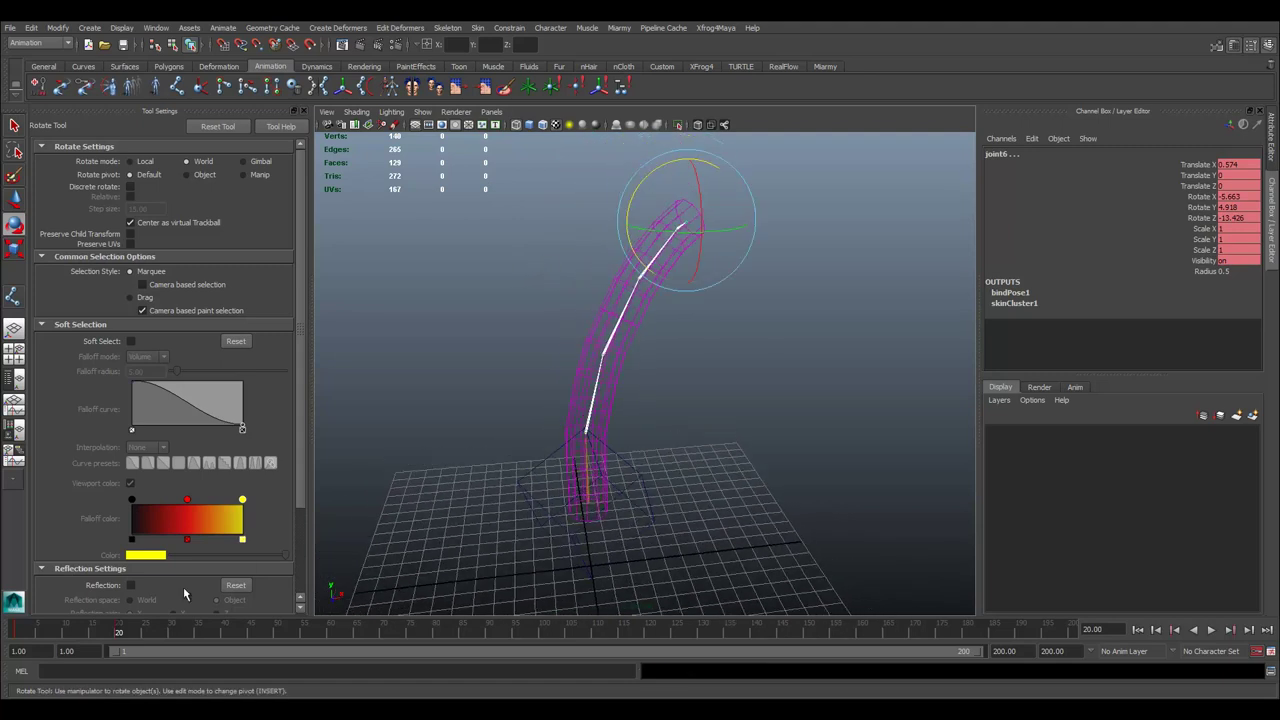
Bend the selected joints over to the opposite side on frame 40, with the tip joint's Rotate Z about 38, and key the pose.
{"action": "left_click_drag", "start_coordinate": [130, 632], "coordinate": [228, 640]}
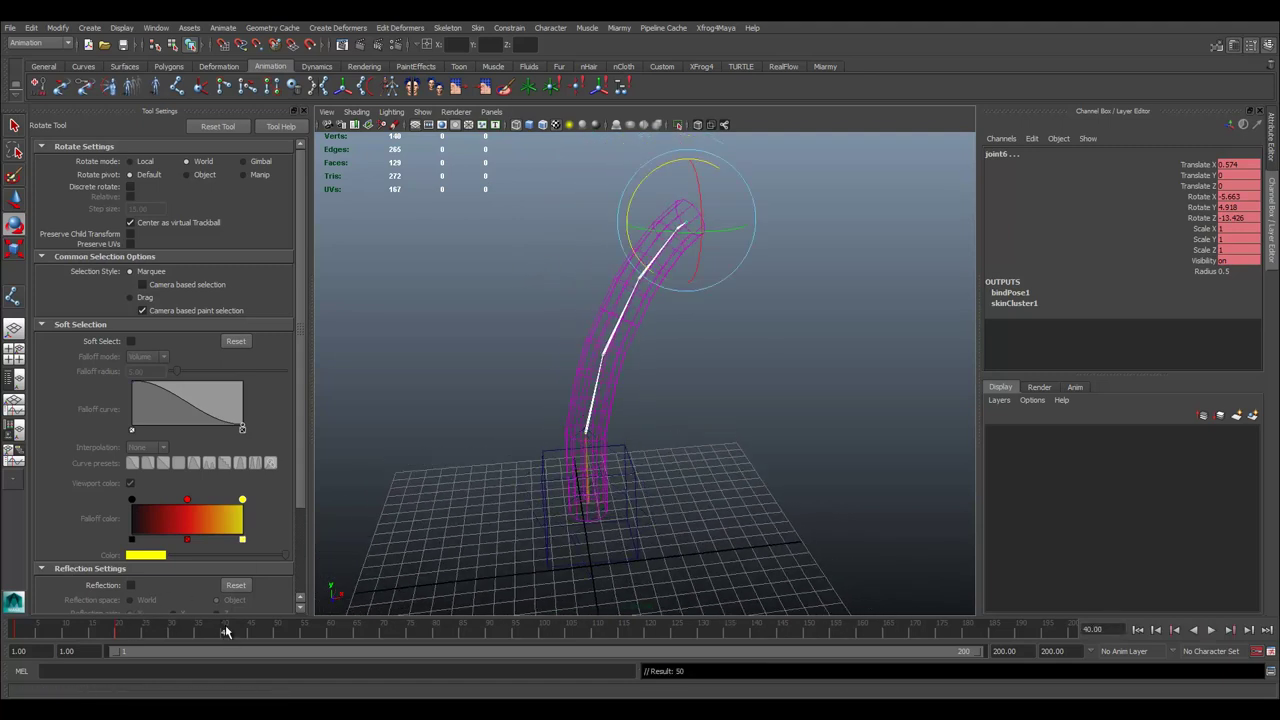
{"action": "left_click_drag", "start_coordinate": [649, 177], "coordinate": [662, 208]}
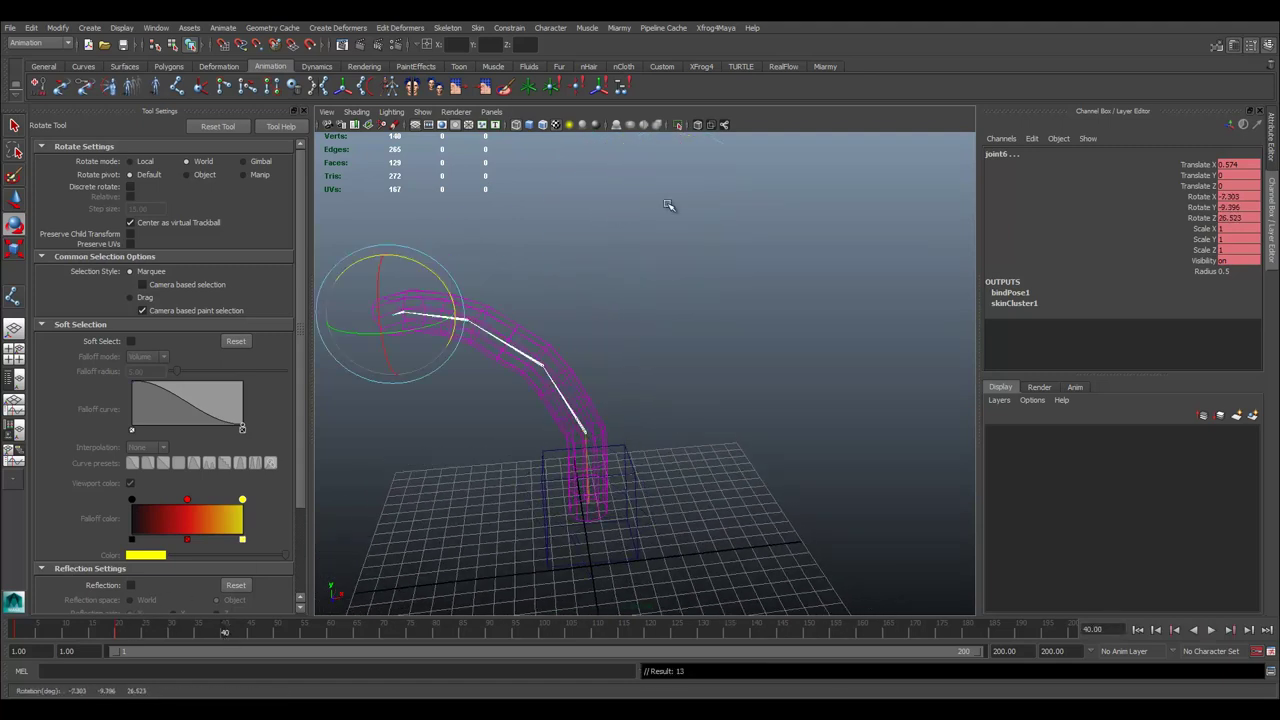
{"action": "left_click_drag", "start_coordinate": [387, 290], "coordinate": [384, 262]}
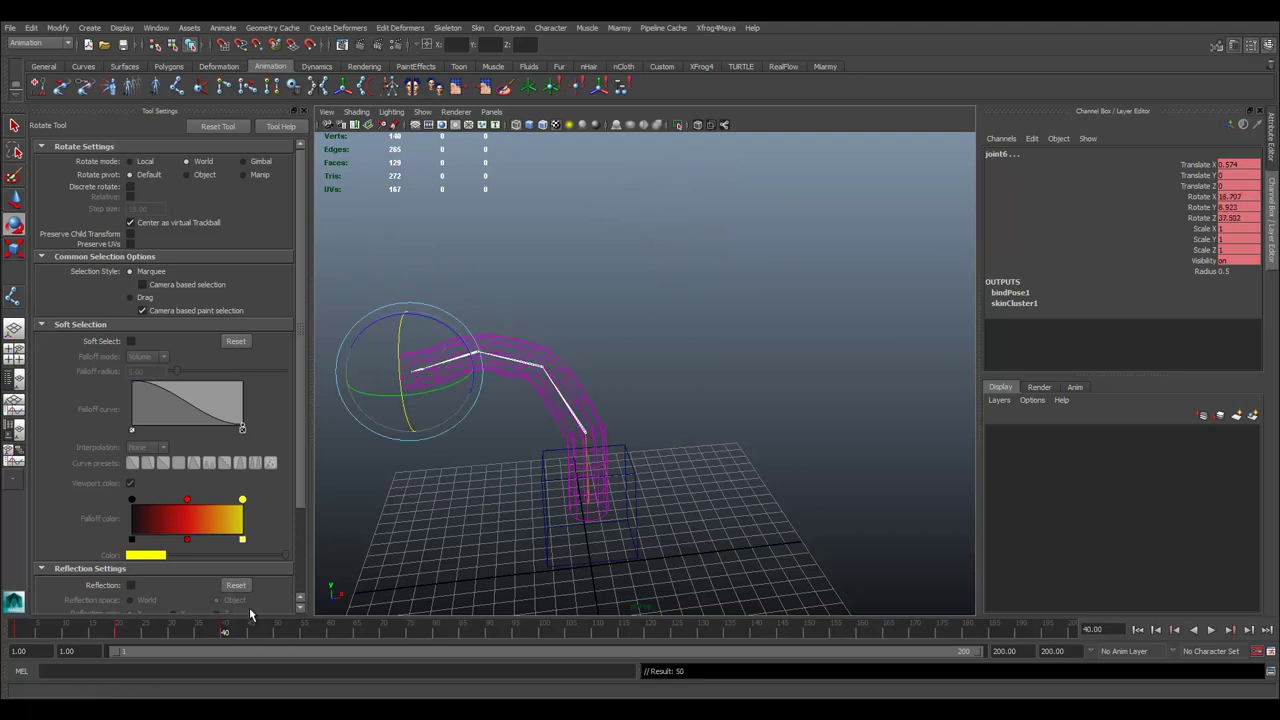
Open the Graph Editor for the selected joints and bring all their animation curves into view.
{"action": "left_click", "coordinate": [121, 27]}
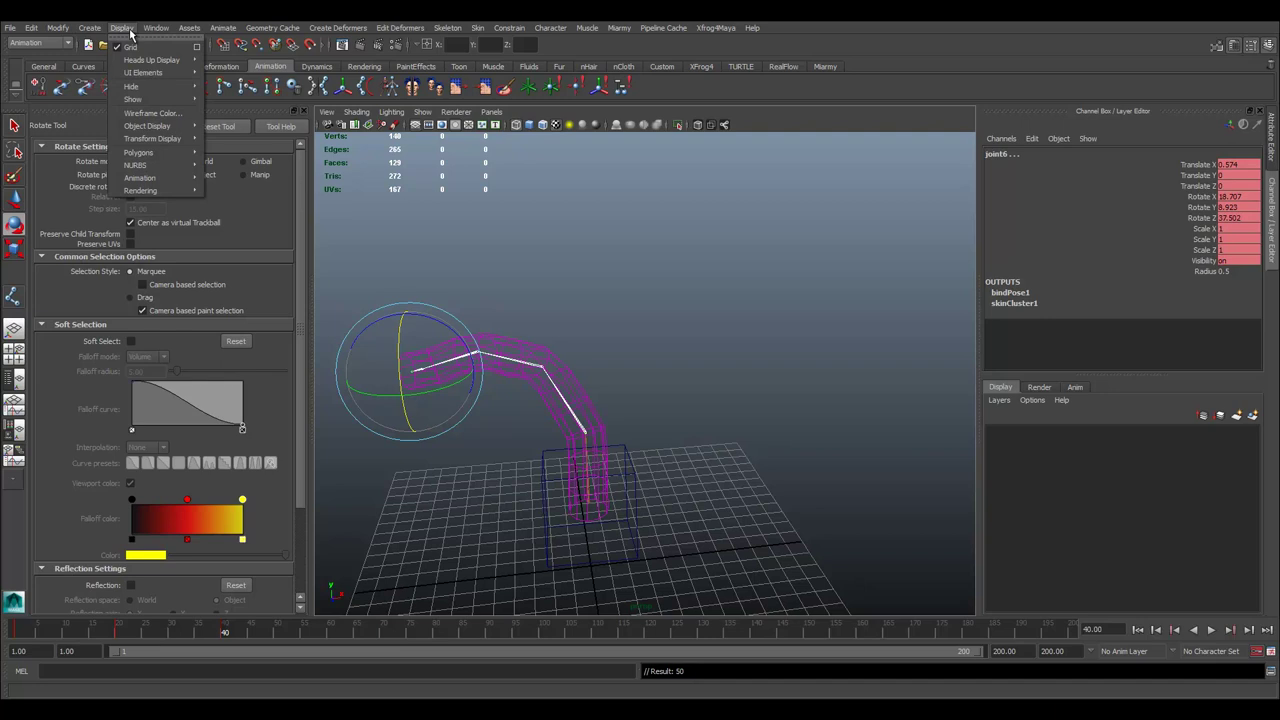
{"action": "mouse_move", "coordinate": [143, 31]}
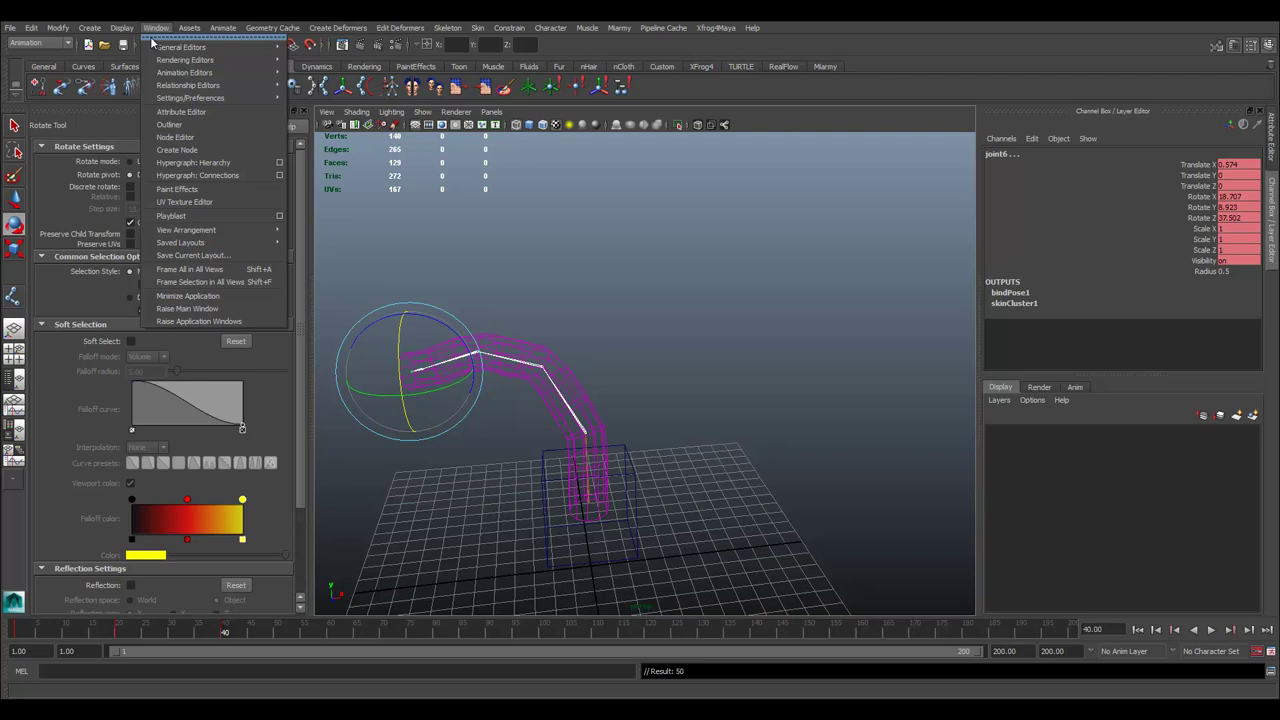
{"action": "mouse_move", "coordinate": [184, 74]}
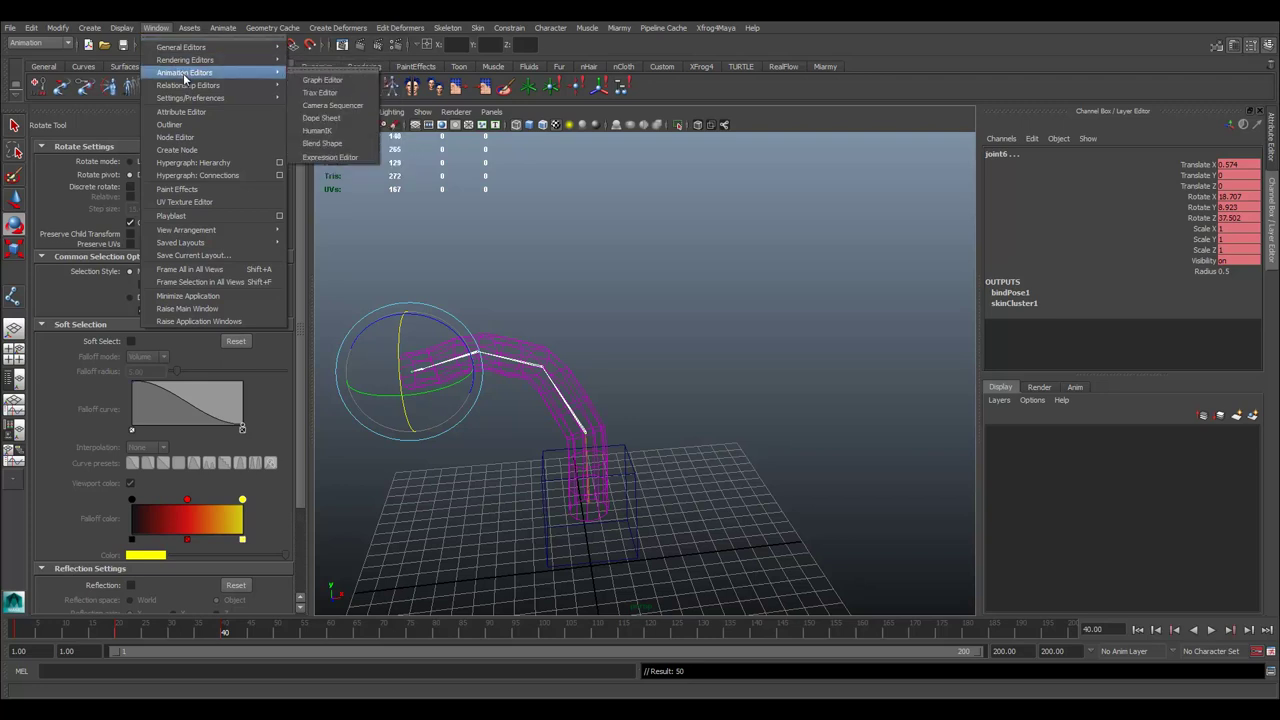
{"action": "left_click", "coordinate": [310, 79]}
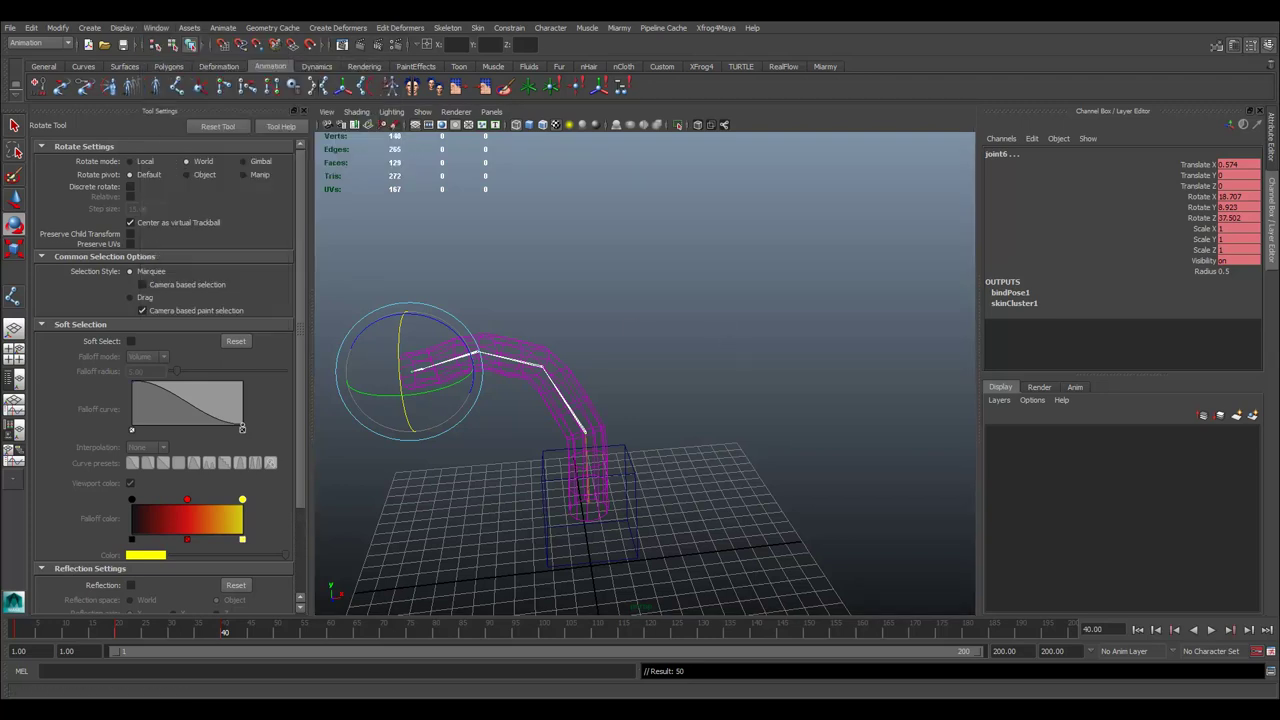
{"action": "left_click_drag", "start_coordinate": [572, 100], "coordinate": [768, 78]}
{"action": "right_click_drag", "start_coordinate": [717, 360], "coordinate": [572, 354], "text": "alt"}
{"action": "mouse_move", "coordinate": [745, 348]}
{"action": "right_mouse_down", "text": "alt"}
{"action": "mouse_move", "coordinate": [806, 351]}
{"action": "mouse_move", "coordinate": [686, 371]}
{"action": "mouse_move", "coordinate": [774, 370]}
{"action": "mouse_move", "coordinate": [738, 372]}
{"action": "right_mouse_up", "text": "alt"}
{"action": "middle_click_drag", "start_coordinate": [738, 372], "coordinate": [709, 378], "text": "alt"}
{"action": "right_click_drag", "start_coordinate": [625, 362], "coordinate": [671, 380], "text": "alt"}
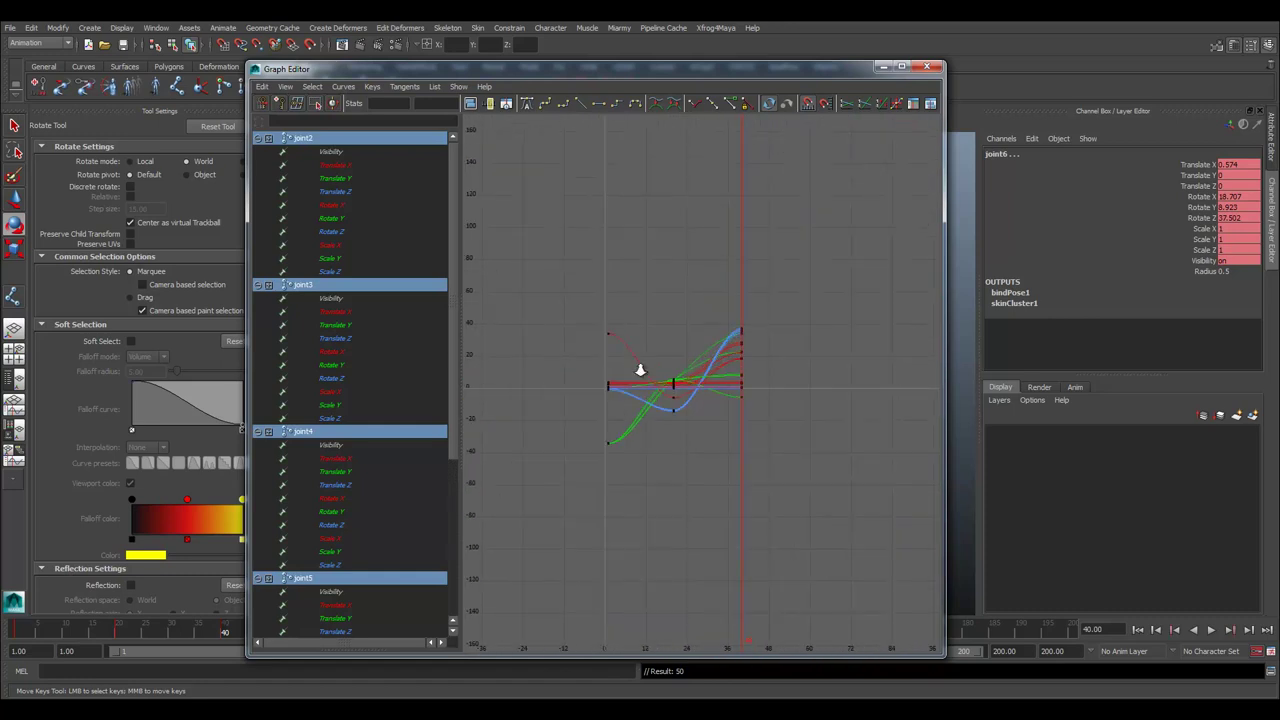
Select all keys of the joint curves, show infinity and set the curves' post infinity to Oscillate.
{"action": "left_click_drag", "start_coordinate": [560, 284], "coordinate": [775, 465]}
{"action": "left_click", "coordinate": [285, 86]}
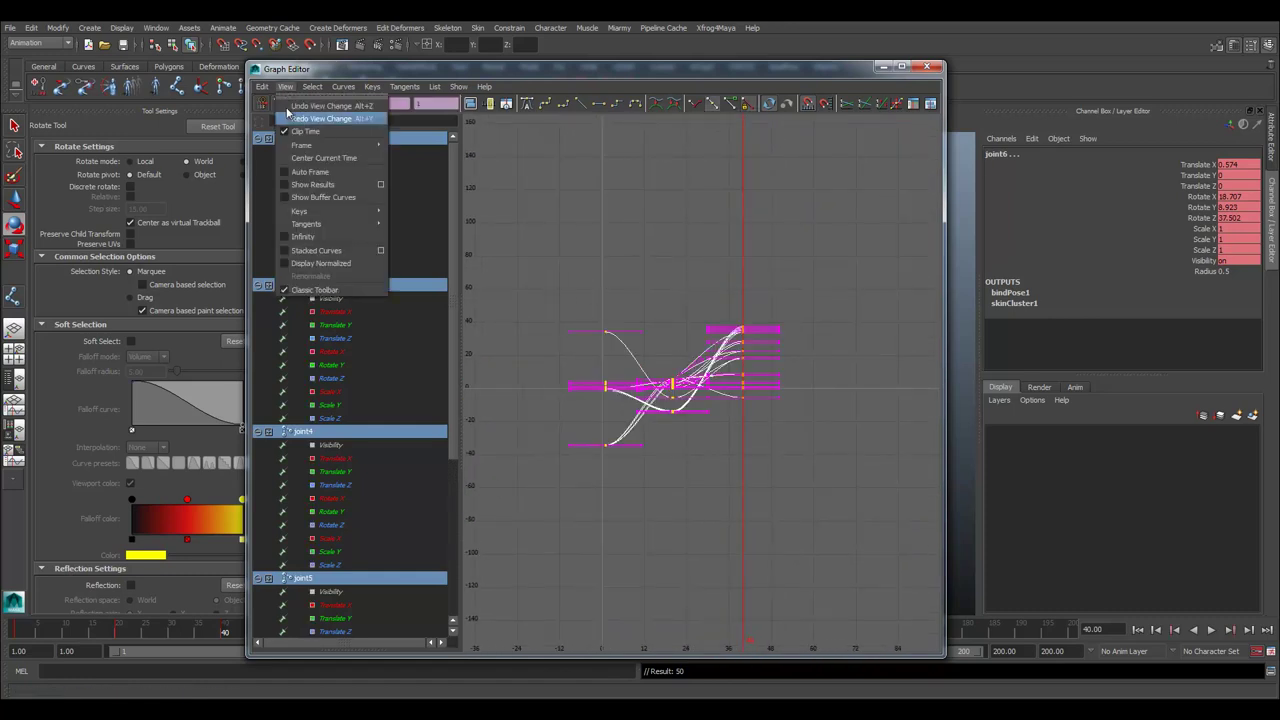
{"action": "left_click", "coordinate": [304, 238]}
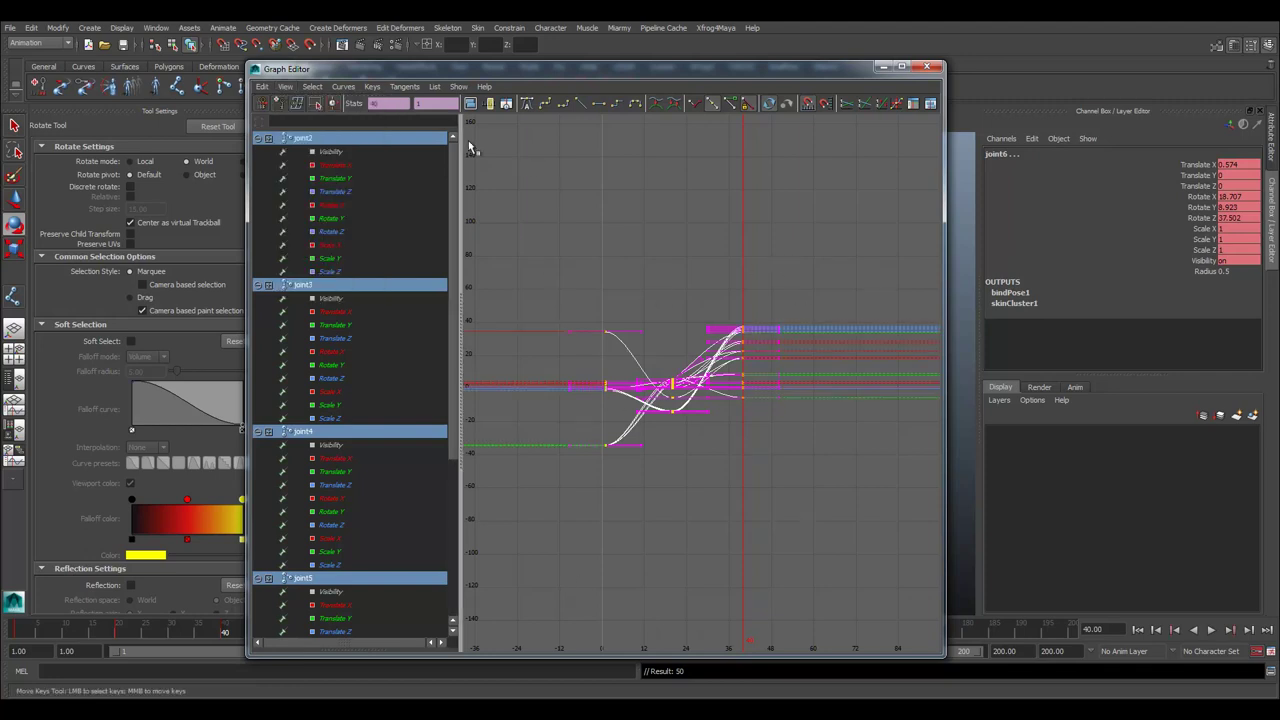
{"action": "left_click", "coordinate": [373, 87]}
{"action": "mouse_move", "coordinate": [343, 87]}
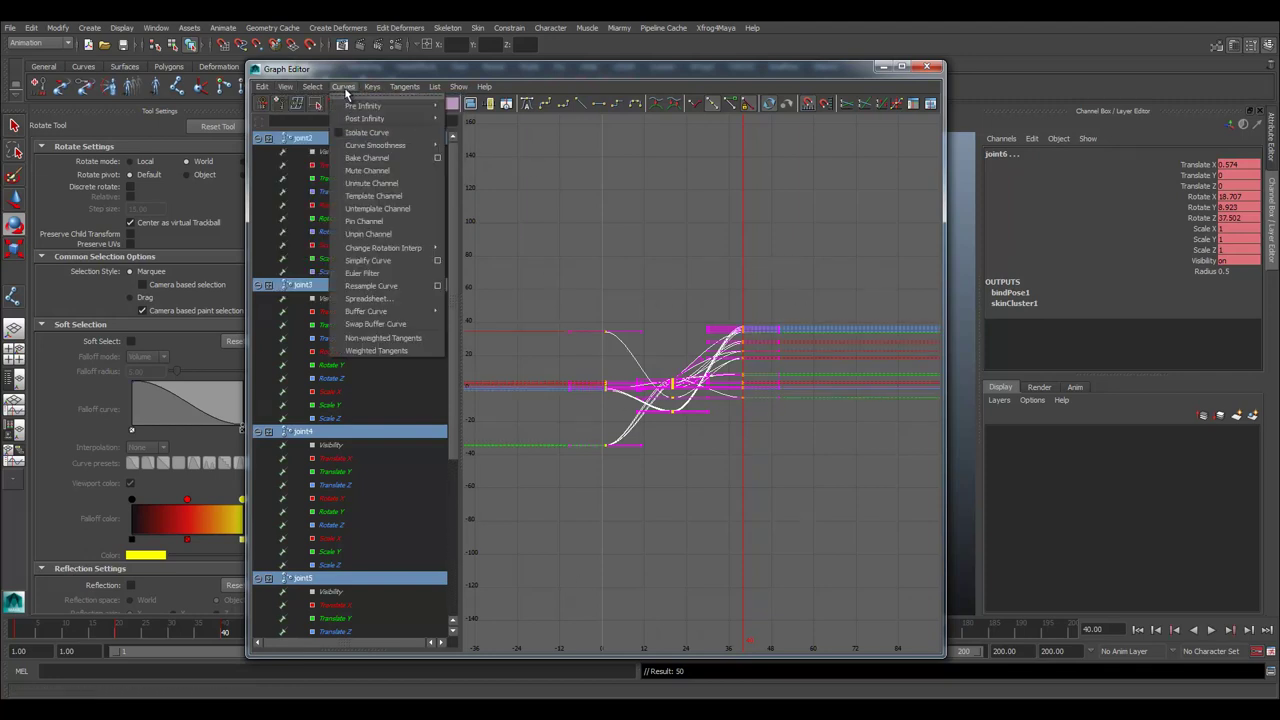
{"action": "mouse_move", "coordinate": [362, 120]}
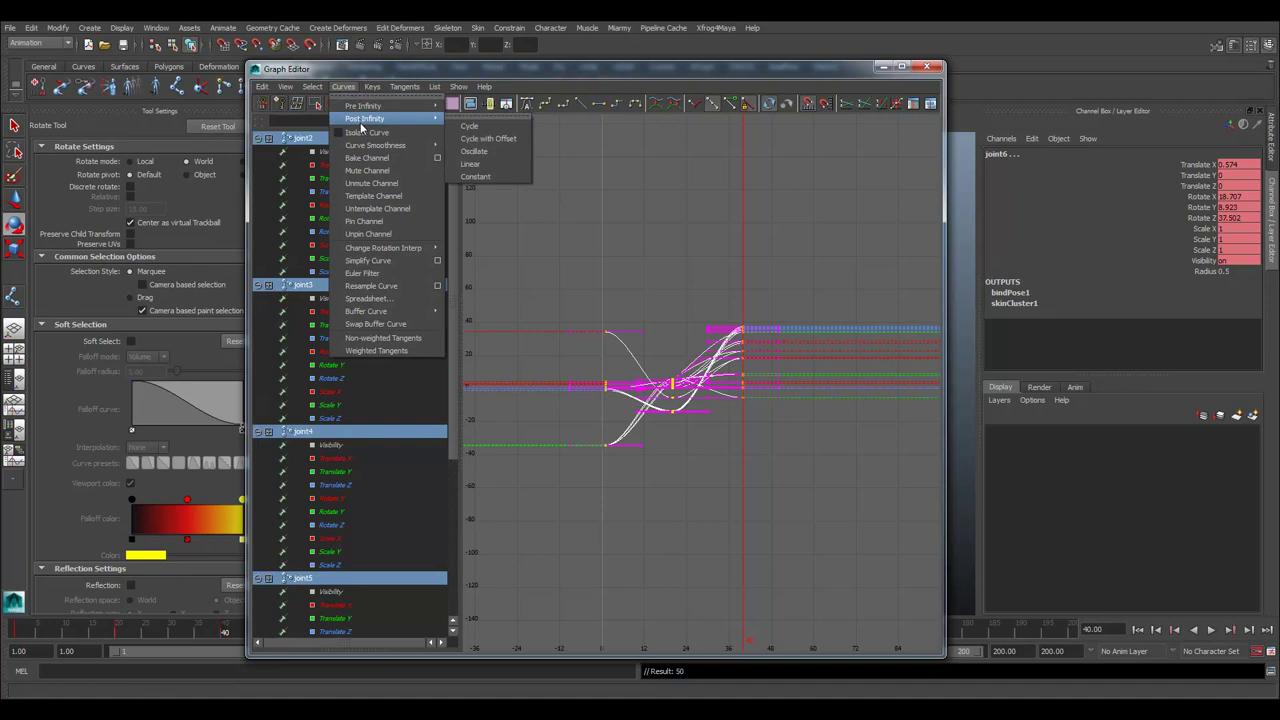
{"action": "left_click", "coordinate": [488, 152]}
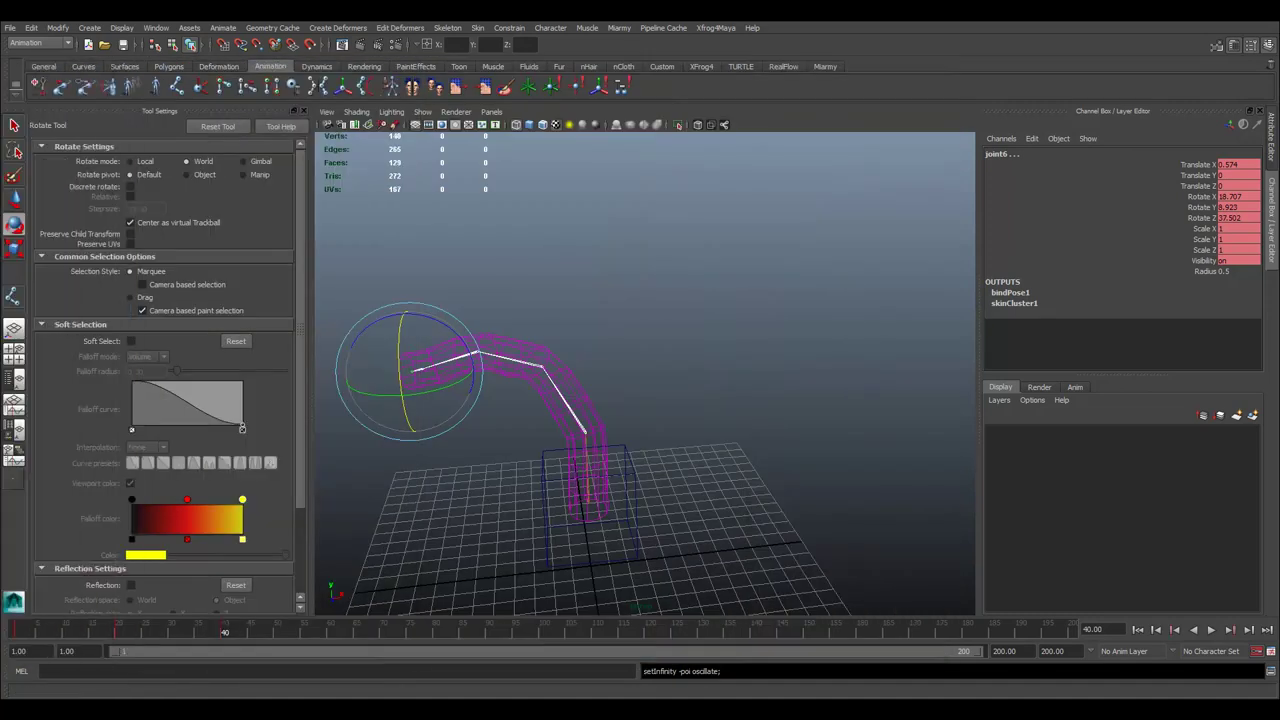
Clear the selection and play the animation in textured display, examining the bending cylinder and the rotating cube from different angles.
{"action": "left_click", "coordinate": [446, 238]}
{"action": "key", "text": "5"}
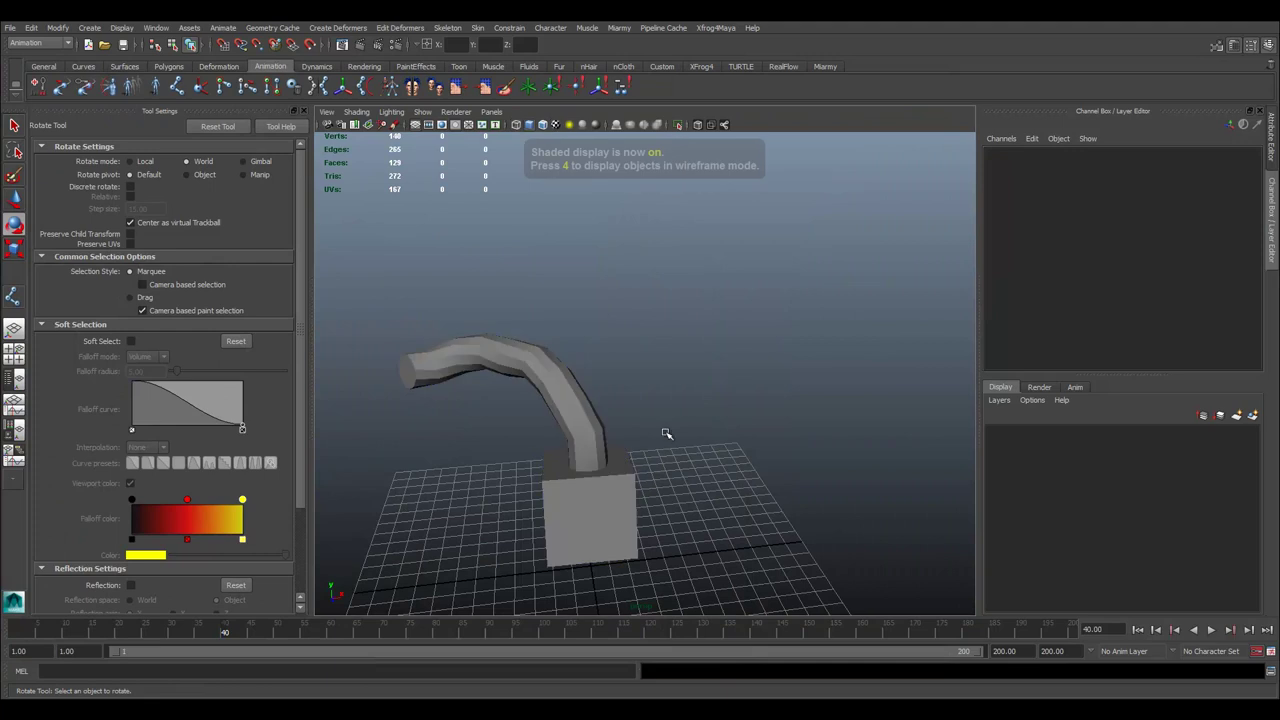
{"action": "key", "text": "6"}
{"action": "left_click", "coordinate": [1210, 630]}
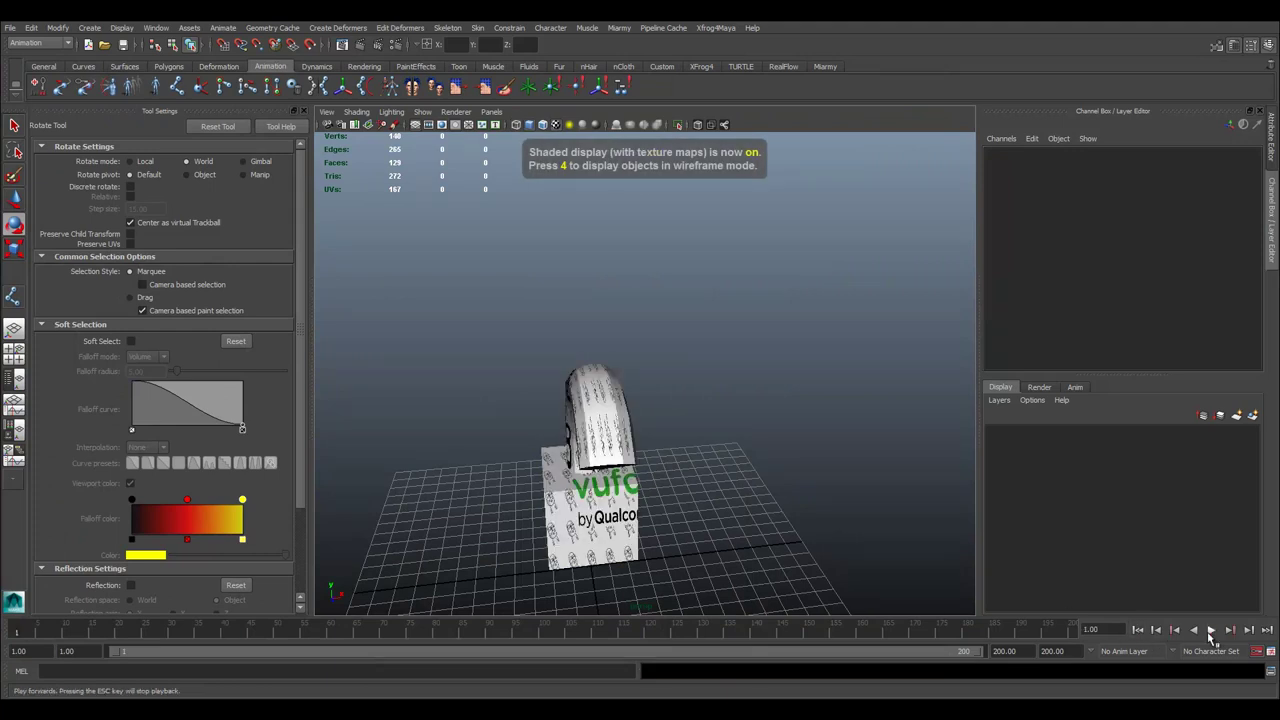
{"action": "right_click_drag", "start_coordinate": [696, 452], "coordinate": [636, 452], "text": "alt"}
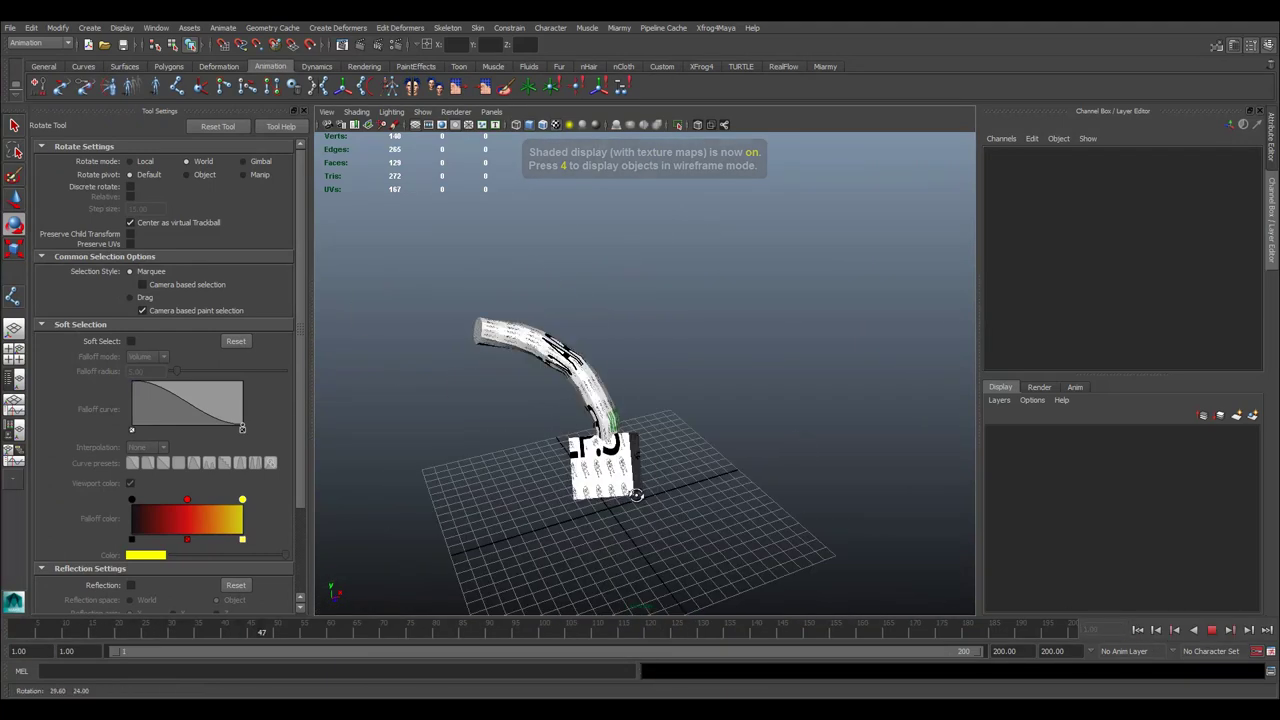
{"action": "left_click_drag", "start_coordinate": [751, 454], "coordinate": [738, 419], "text": "alt"}
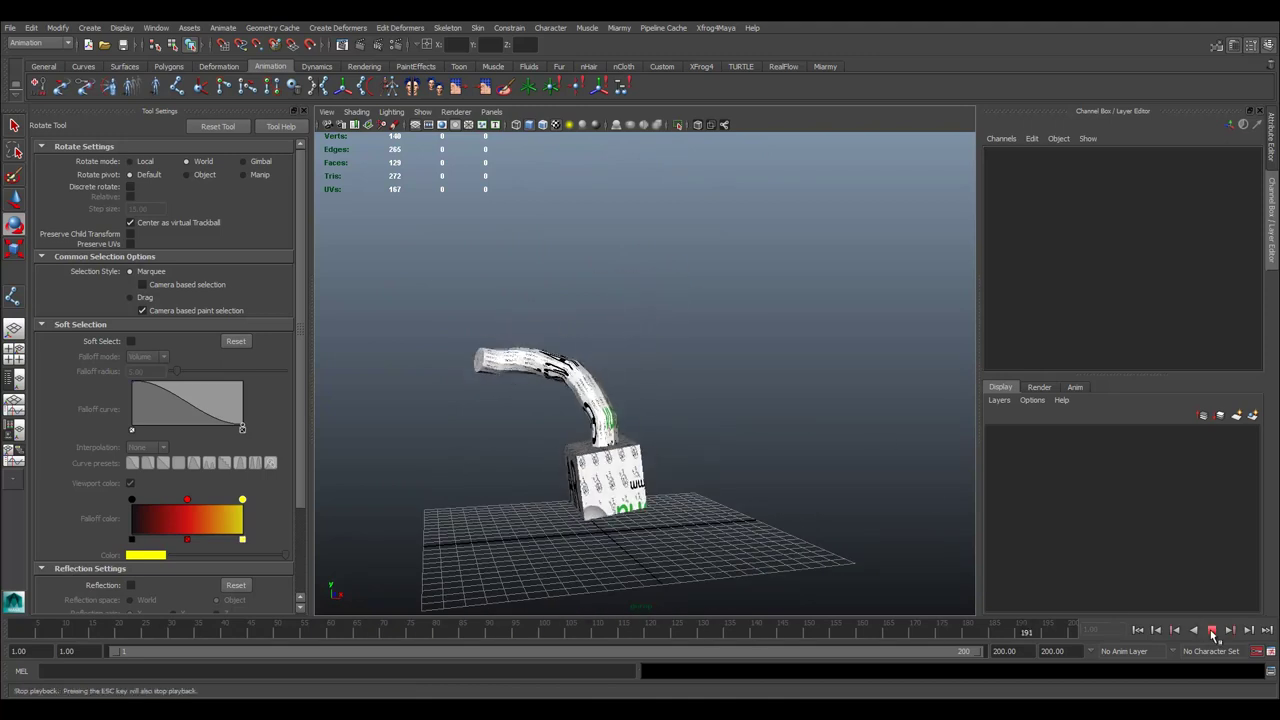
Stop the playback, return to frame 1 and examine the bent cylinder and the cube from closer angles with nothing selected.
{"action": "left_click", "coordinate": [1212, 631]}
{"action": "left_click", "coordinate": [1137, 629]}
{"action": "mouse_move", "coordinate": [733, 428]}
{"action": "left_mouse_down", "text": "alt"}
{"action": "mouse_move", "coordinate": [674, 408]}
{"action": "mouse_move", "coordinate": [714, 460]}
{"action": "mouse_move", "coordinate": [703, 446]}
{"action": "mouse_move", "coordinate": [718, 420]}
{"action": "mouse_move", "coordinate": [731, 437]}
{"action": "mouse_move", "coordinate": [712, 428]}
{"action": "left_mouse_up", "text": "alt"}
{"action": "key", "text": "q"}
{"action": "left_click", "coordinate": [652, 354]}
{"action": "left_click", "coordinate": [640, 416]}
{"action": "left_click", "coordinate": [519, 263]}
{"action": "left_click_drag", "start_coordinate": [627, 335], "coordinate": [690, 358], "text": "alt"}
{"action": "right_click_drag", "start_coordinate": [690, 358], "coordinate": [768, 371], "text": "alt"}
{"action": "left_click_drag", "start_coordinate": [769, 372], "coordinate": [657, 369], "text": "alt"}
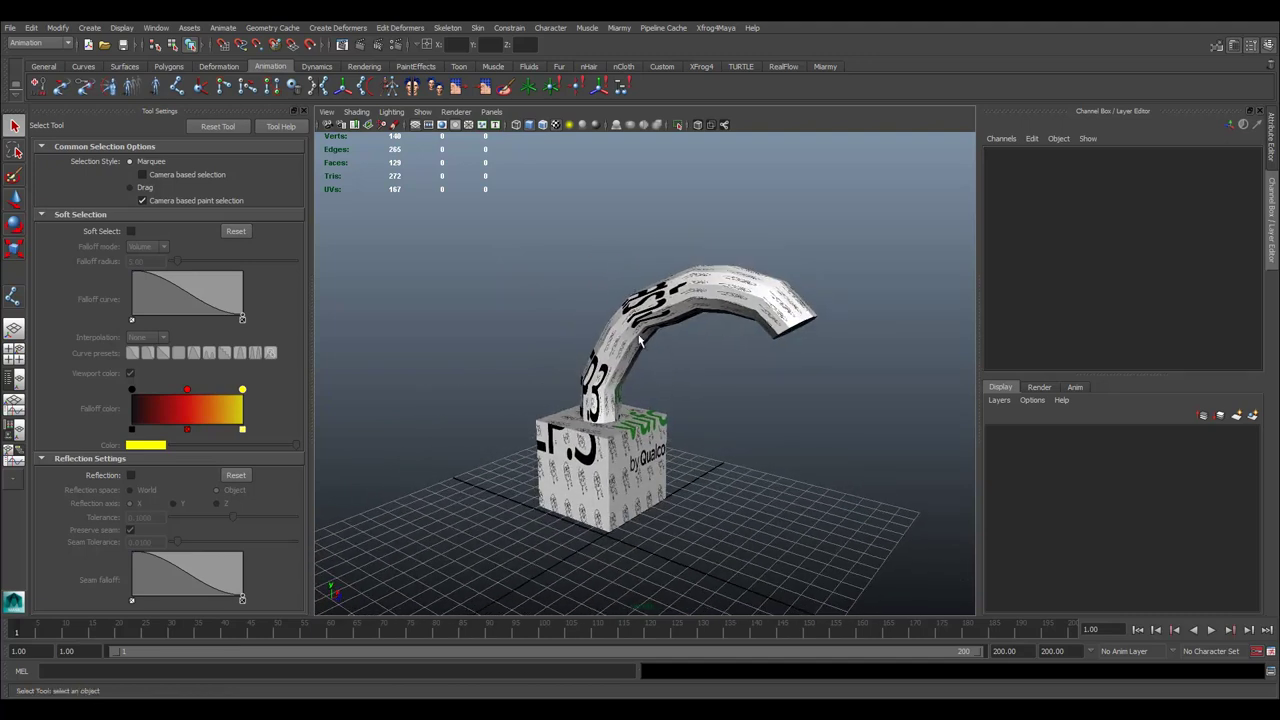
In wireframe display, select the entire joint hierarchy together with the cylinder and delete their non-deformer history.
{"action": "left_click", "coordinate": [638, 340]}
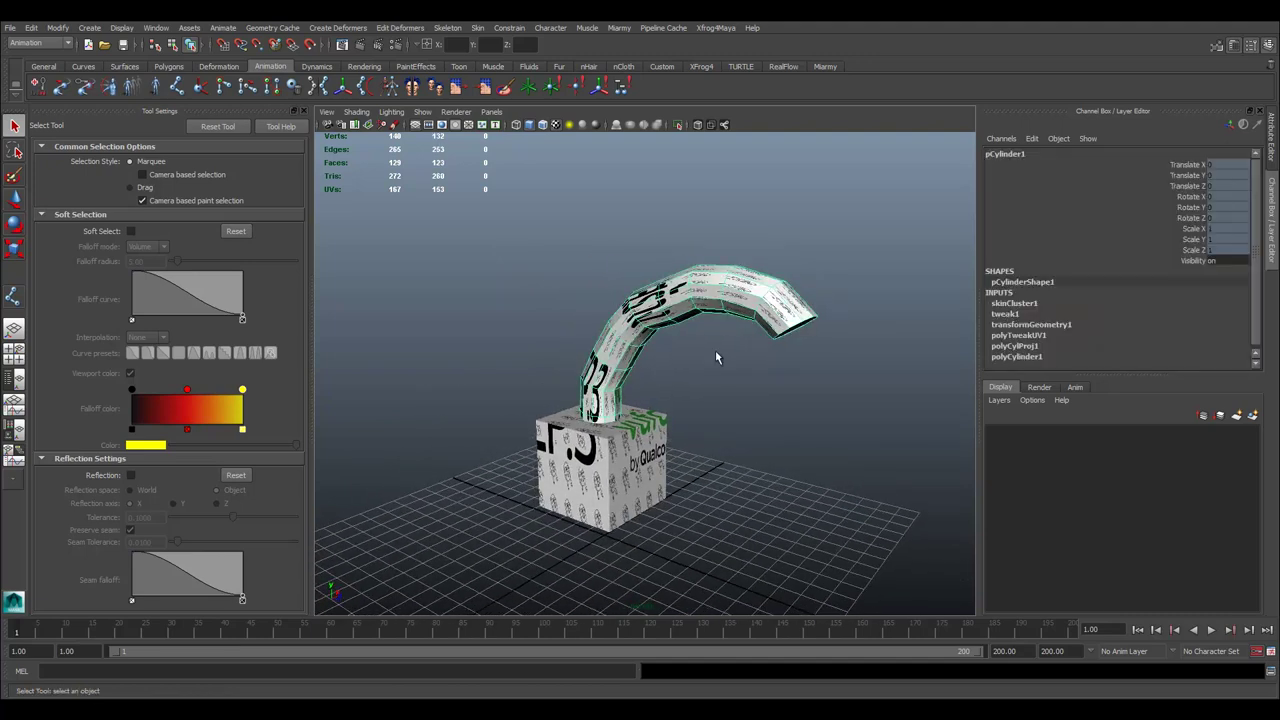
{"action": "key", "text": "4"}
{"action": "left_click", "coordinate": [601, 462]}
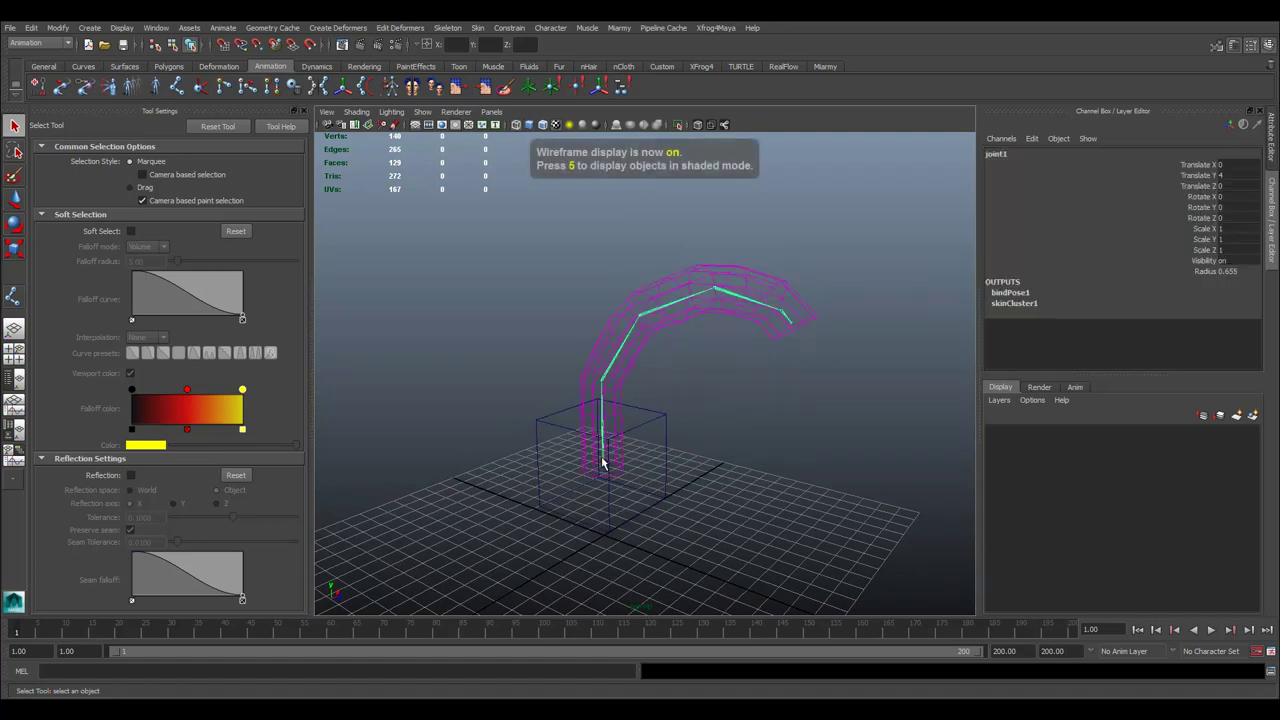
{"action": "left_click", "coordinate": [637, 357]}
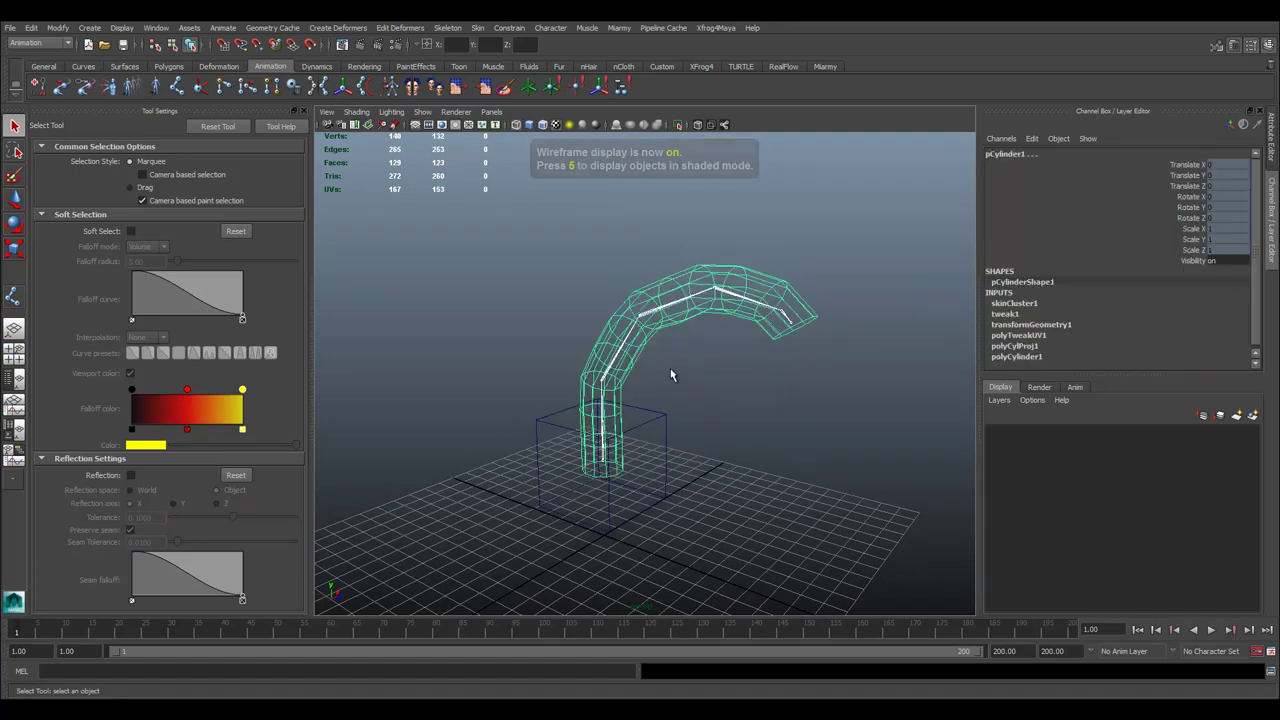
{"action": "left_click", "coordinate": [601, 462]}
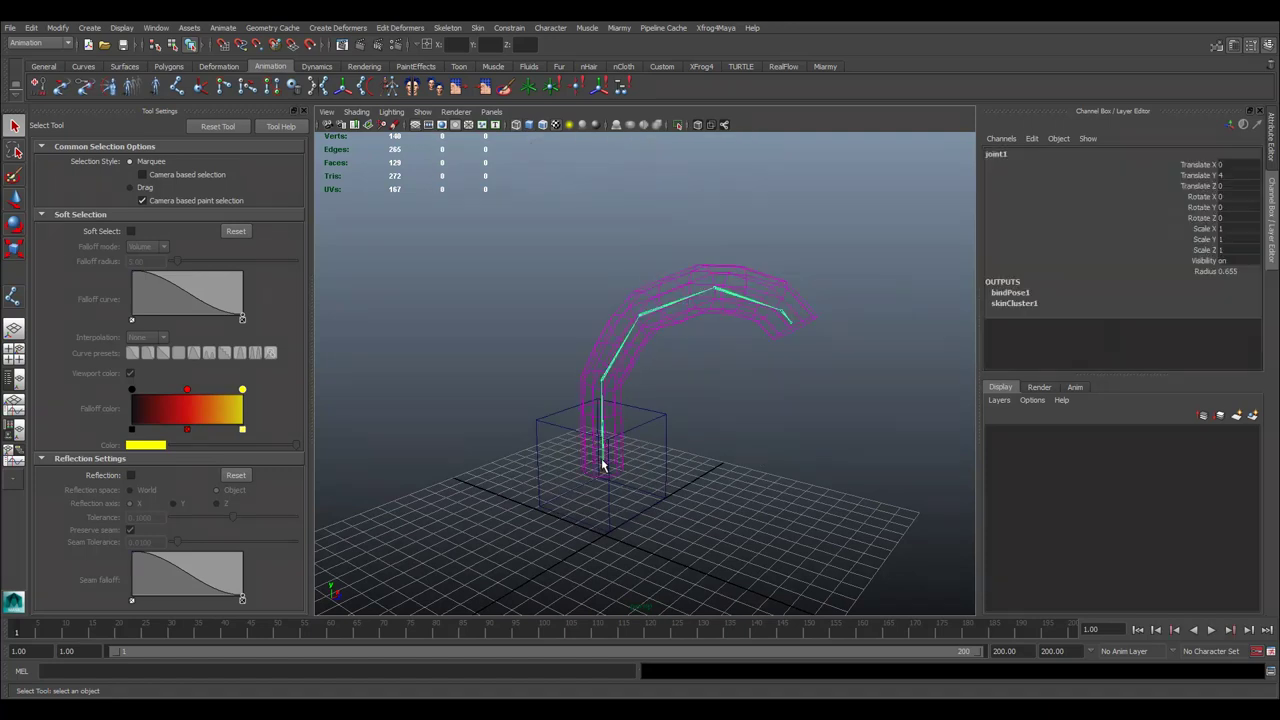
{"action": "left_click", "coordinate": [35, 29]}
{"action": "left_click", "coordinate": [112, 252]}
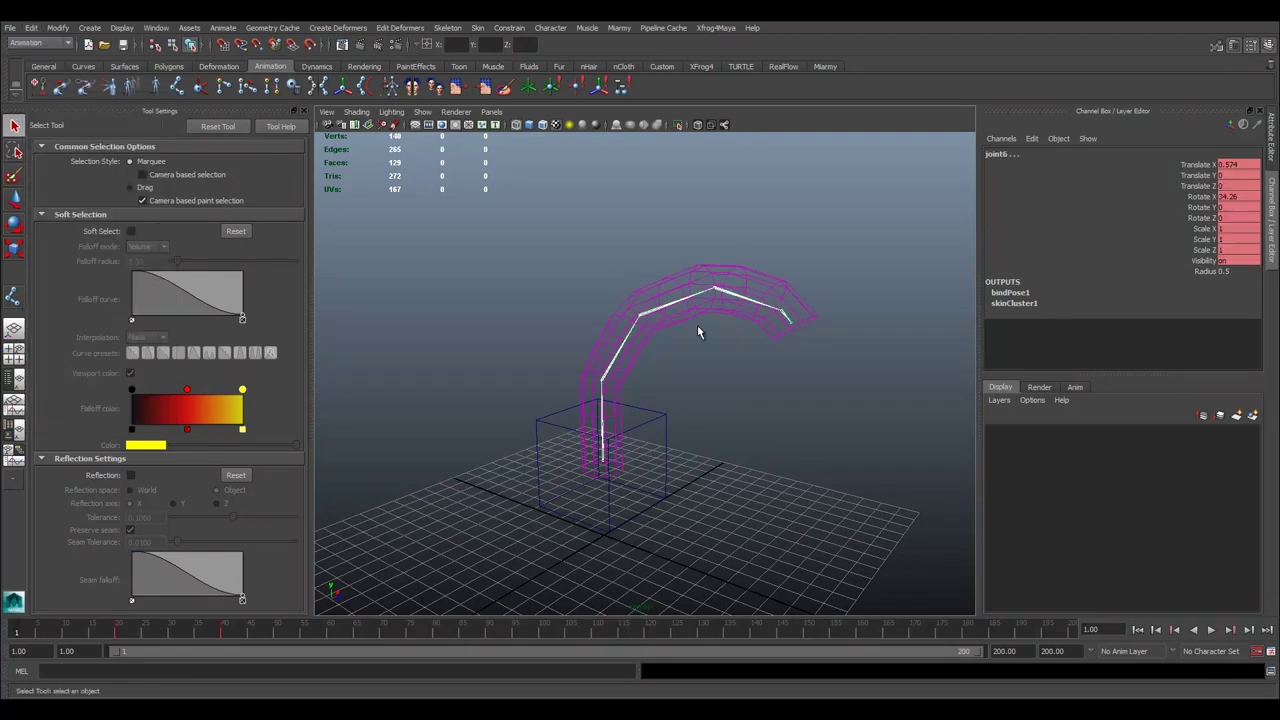
{"action": "left_click", "coordinate": [689, 319]}
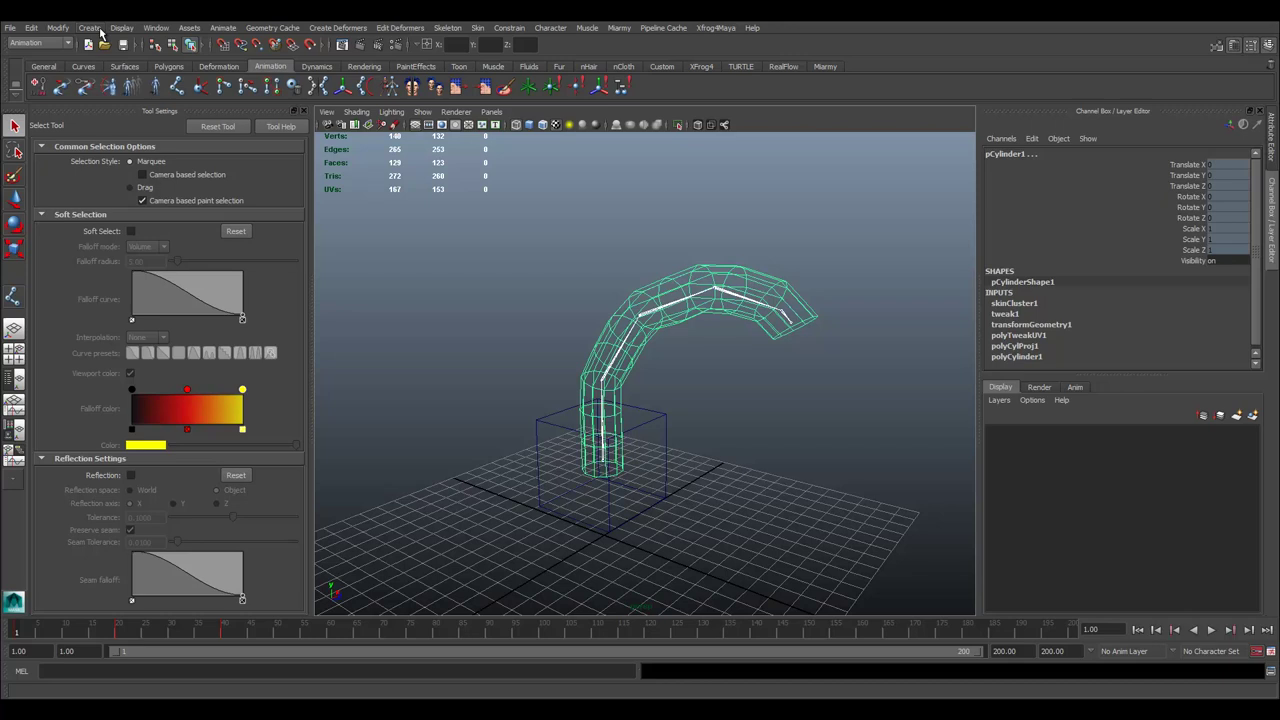
{"action": "left_click", "coordinate": [34, 29]}
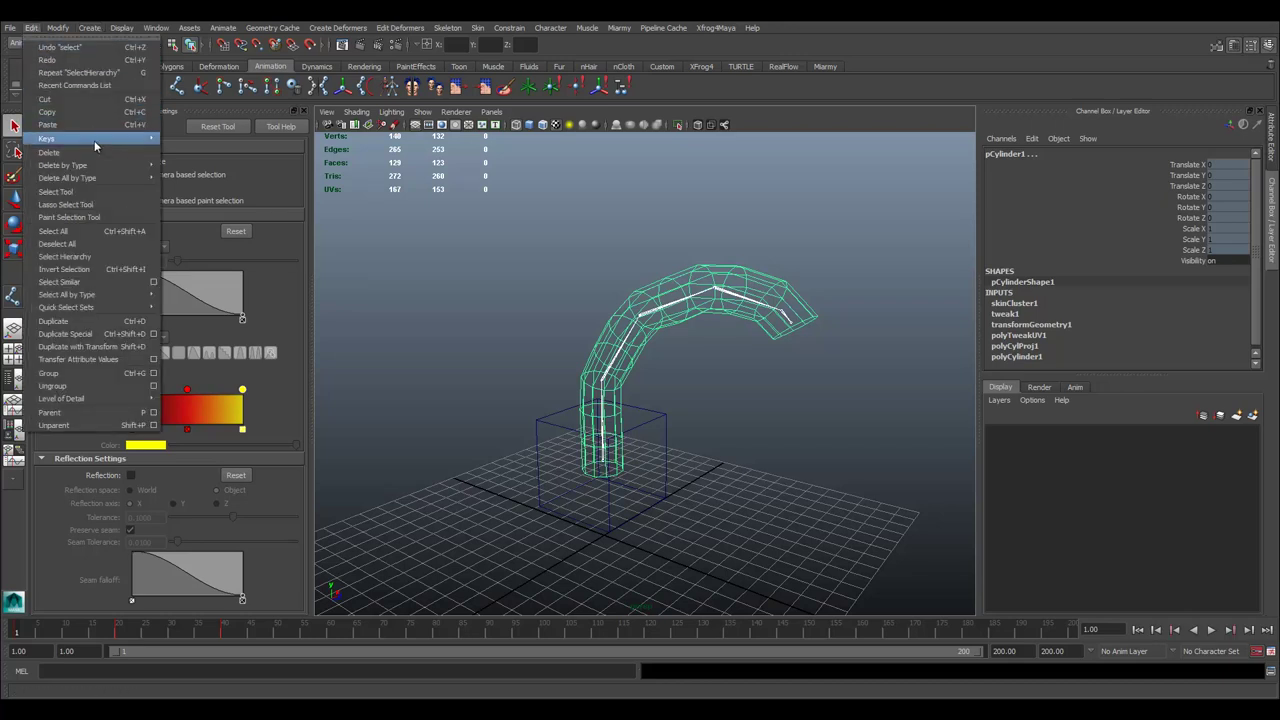
{"action": "mouse_move", "coordinate": [98, 168]}
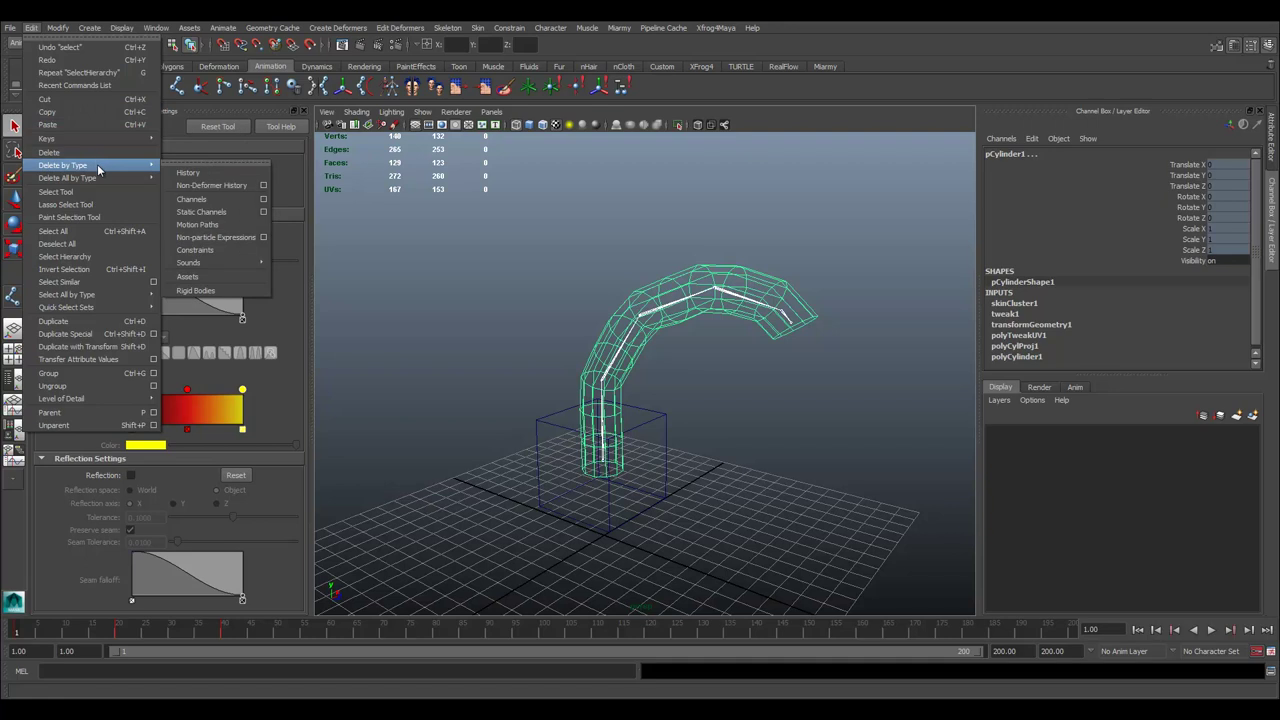
{"action": "left_click", "coordinate": [212, 186]}
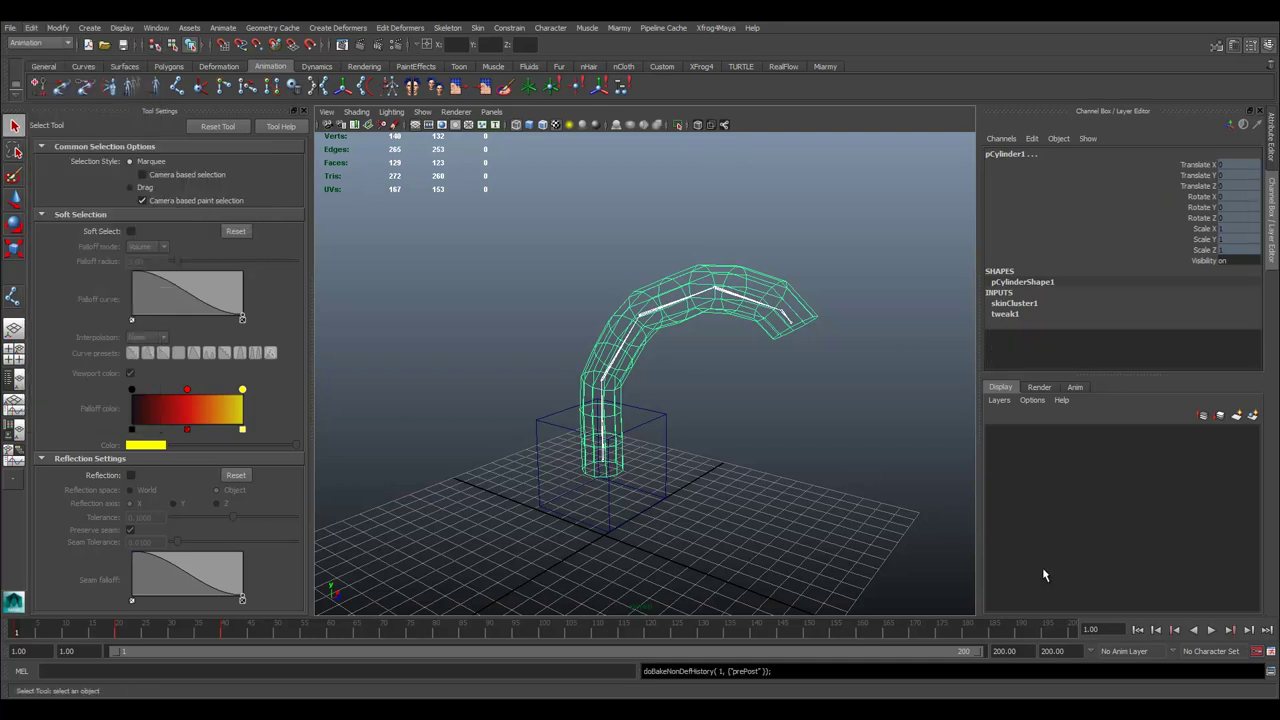
Clear the selection and play the animation in wireframe to check the cylinder's bend, stopping at frame 110.
{"action": "left_click", "coordinate": [951, 534]}
{"action": "left_click", "coordinate": [1213, 632]}
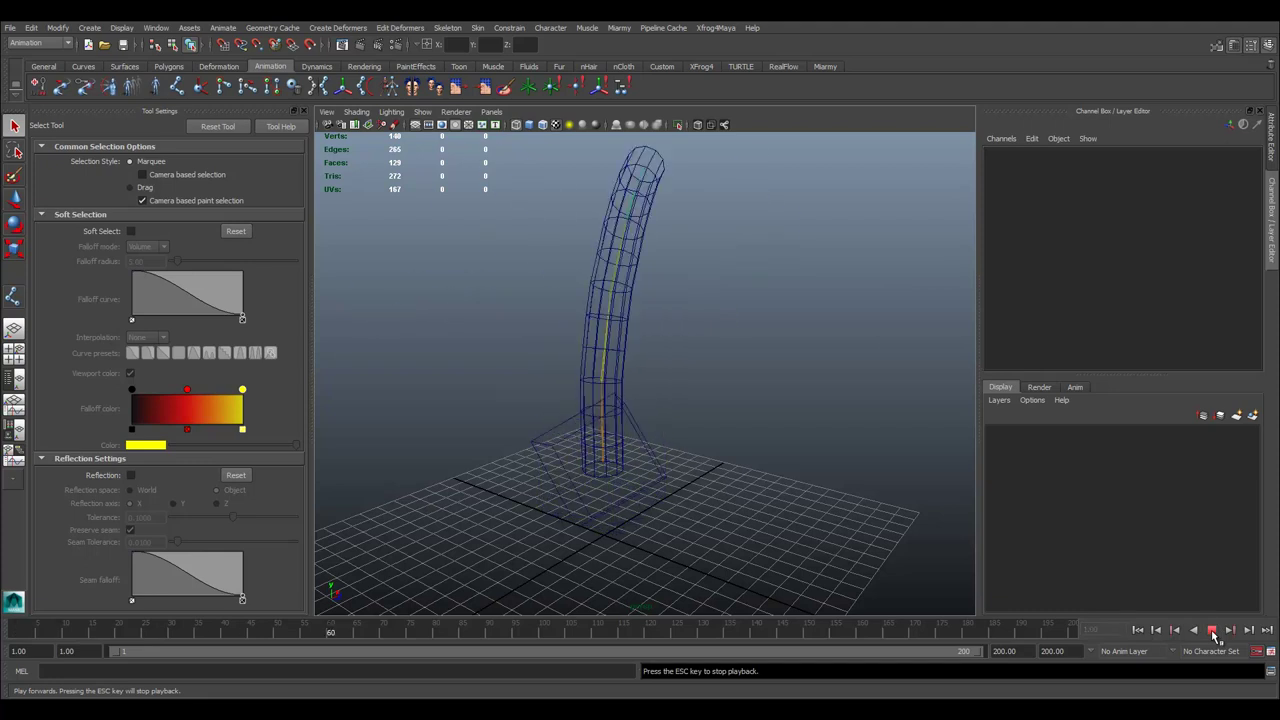
{"action": "left_click", "coordinate": [1213, 632]}
Select the whole joint hierarchy, the cylinder and the cube, bake their animation with Bake Simulation, and clear the selection.
{"action": "left_click", "coordinate": [604, 464]}
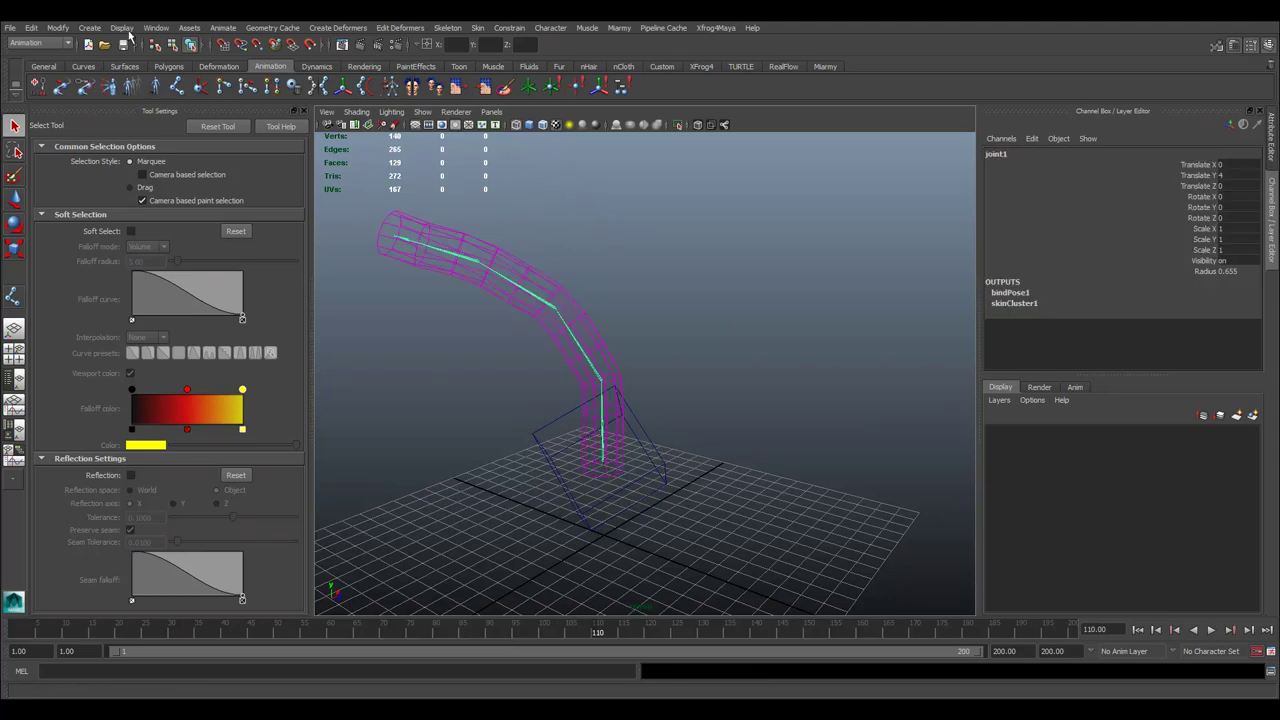
{"action": "left_click", "coordinate": [31, 27]}
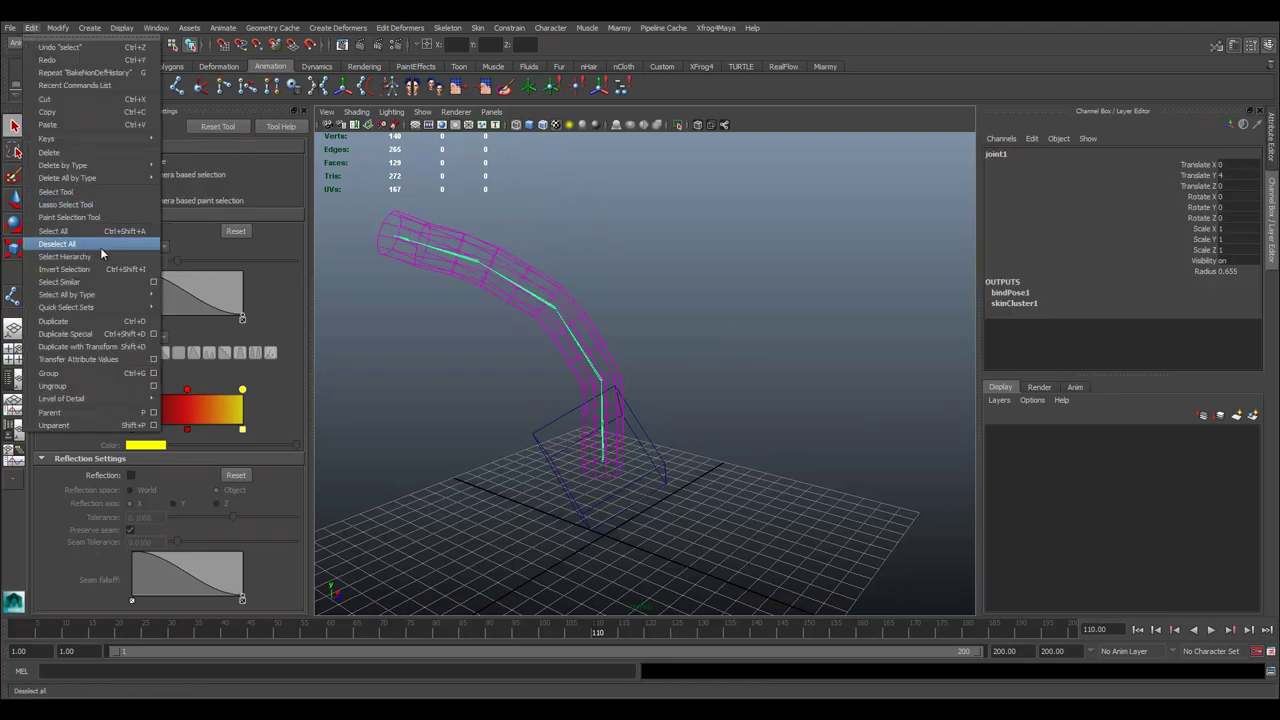
{"action": "left_click", "coordinate": [60, 231]}
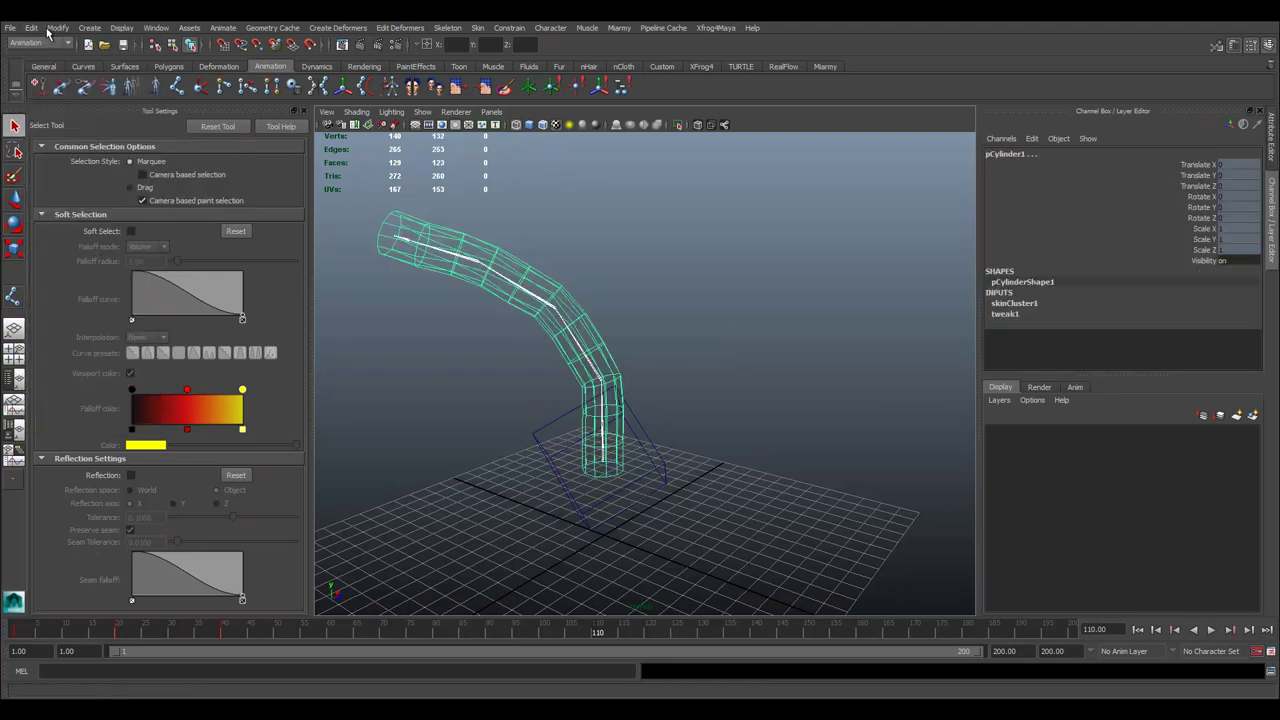
{"action": "left_click", "coordinate": [654, 456]}
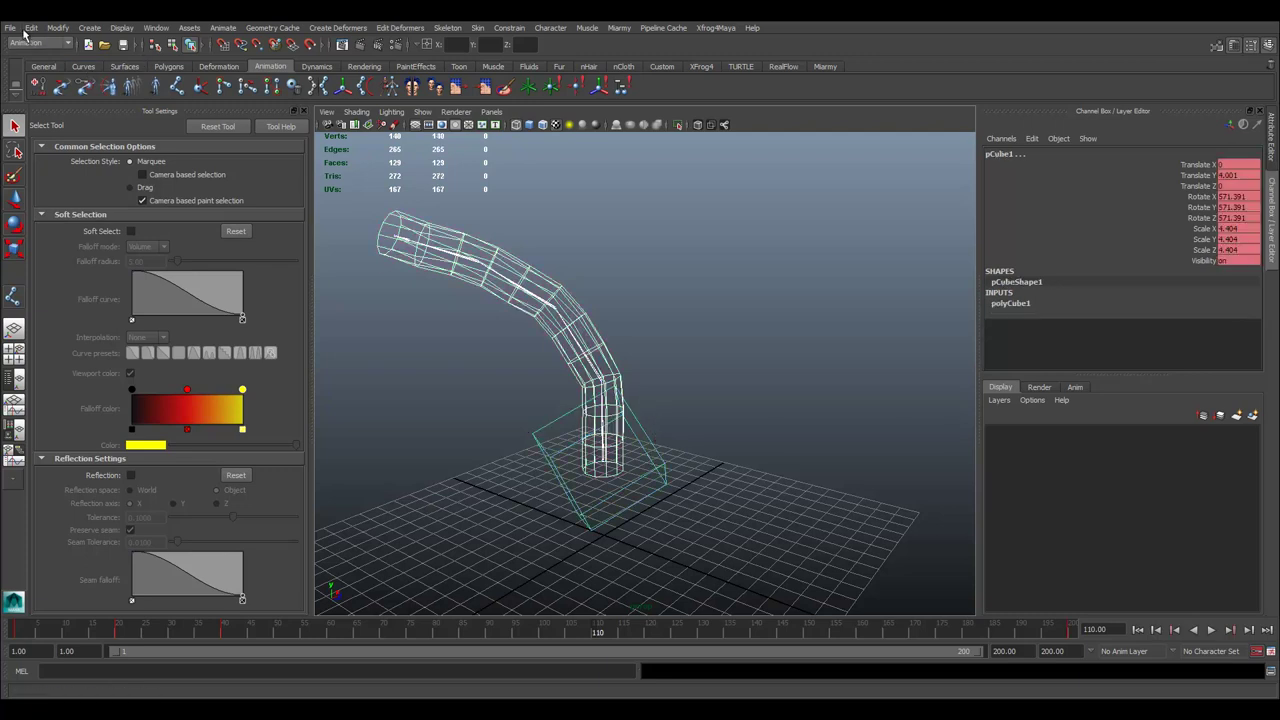
{"action": "left_click", "coordinate": [31, 27]}
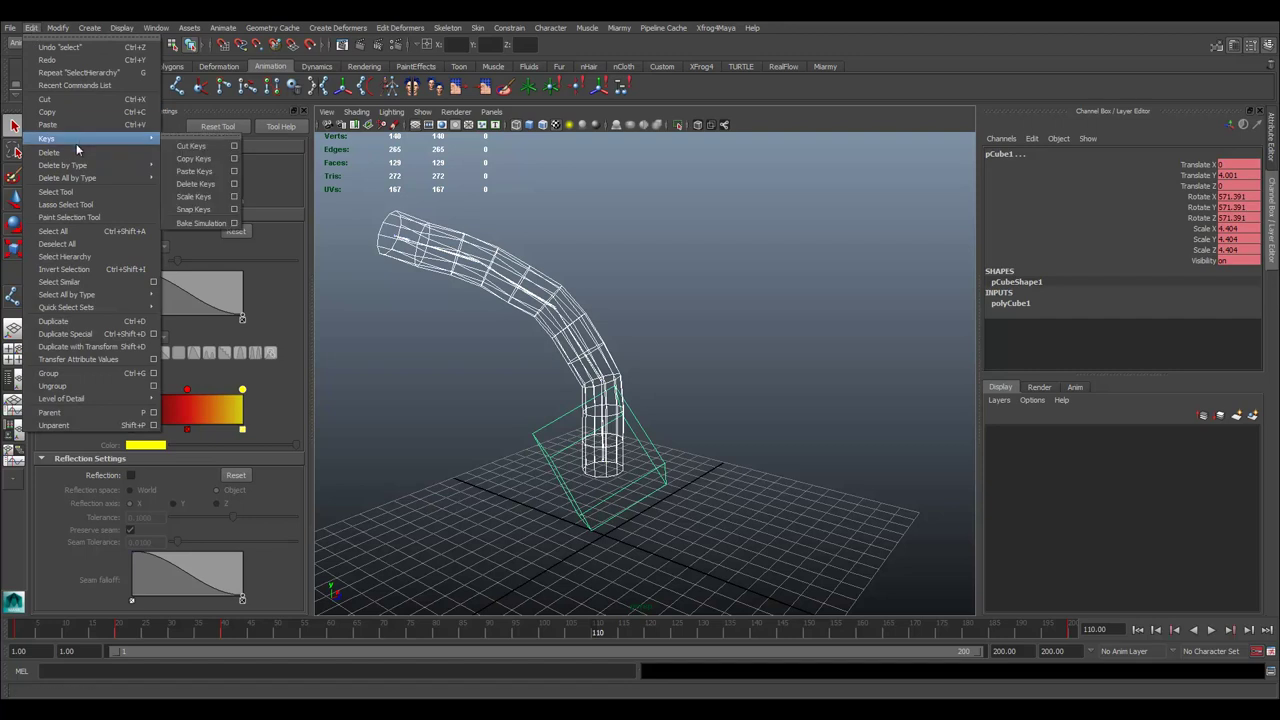
{"action": "mouse_move", "coordinate": [94, 139]}
{"action": "left_click", "coordinate": [220, 229]}
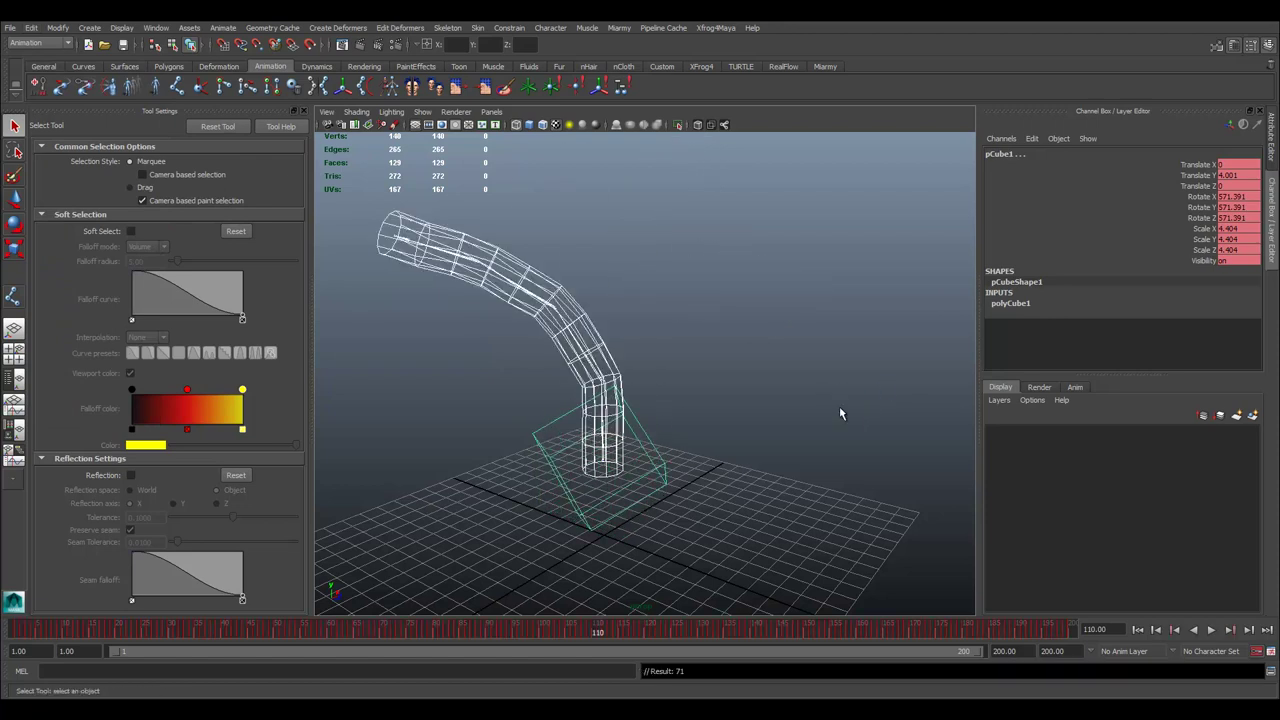
{"action": "left_click", "coordinate": [771, 415]}
{"action": "left_click_drag", "start_coordinate": [771, 415], "coordinate": [733, 432], "text": "alt"}
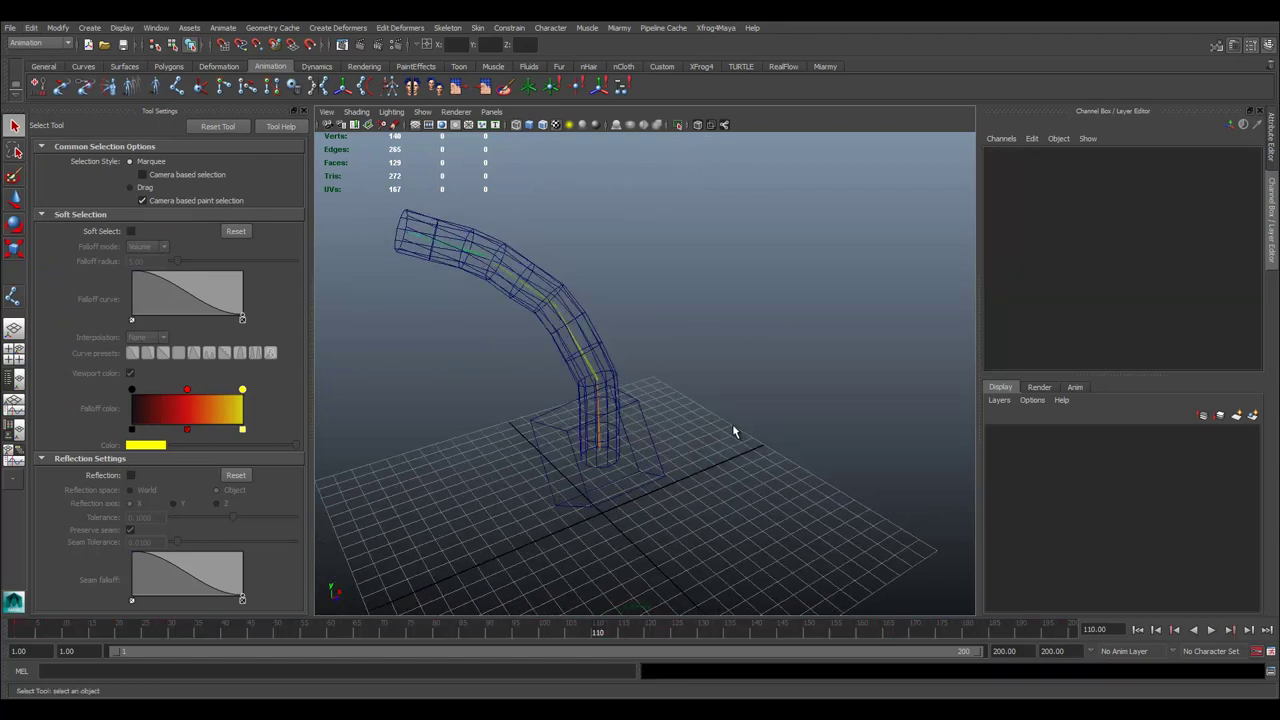
Leave the scene save dialog without saving and save the Export All options with FBX export as the file type.
{"action": "key", "text": "ctrl+shift+s"}
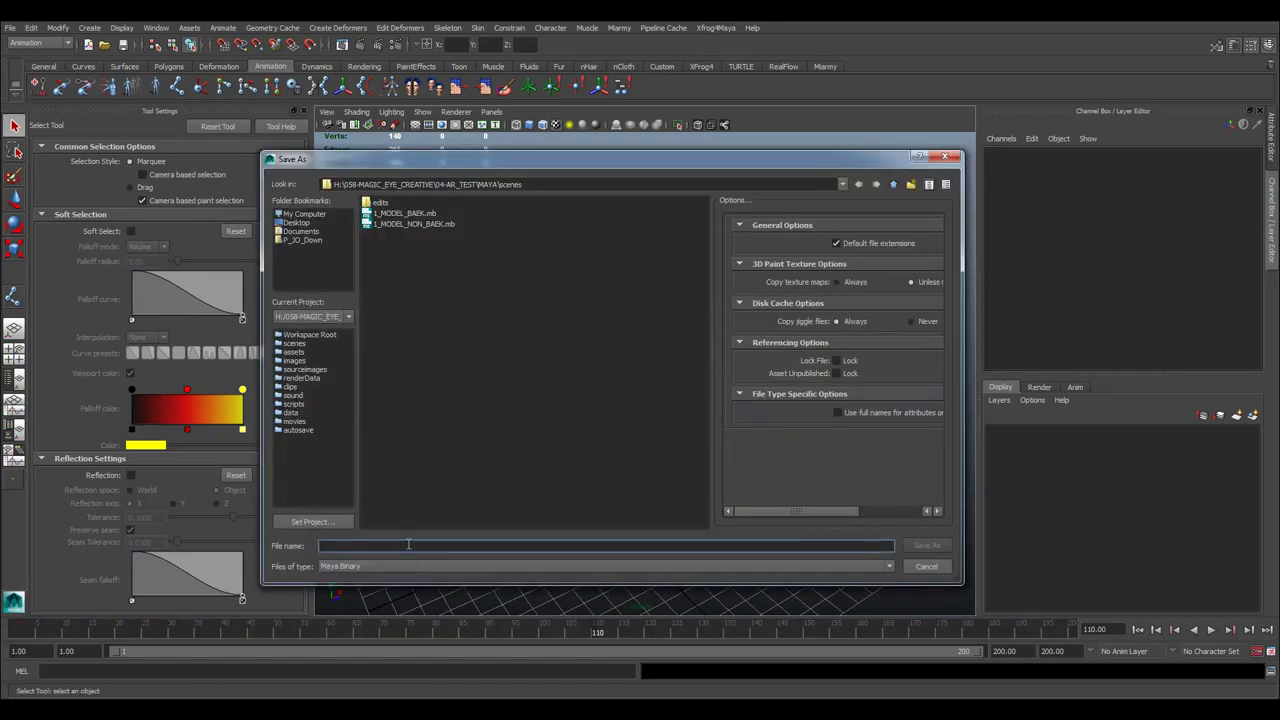
{"action": "left_click", "coordinate": [926, 566]}
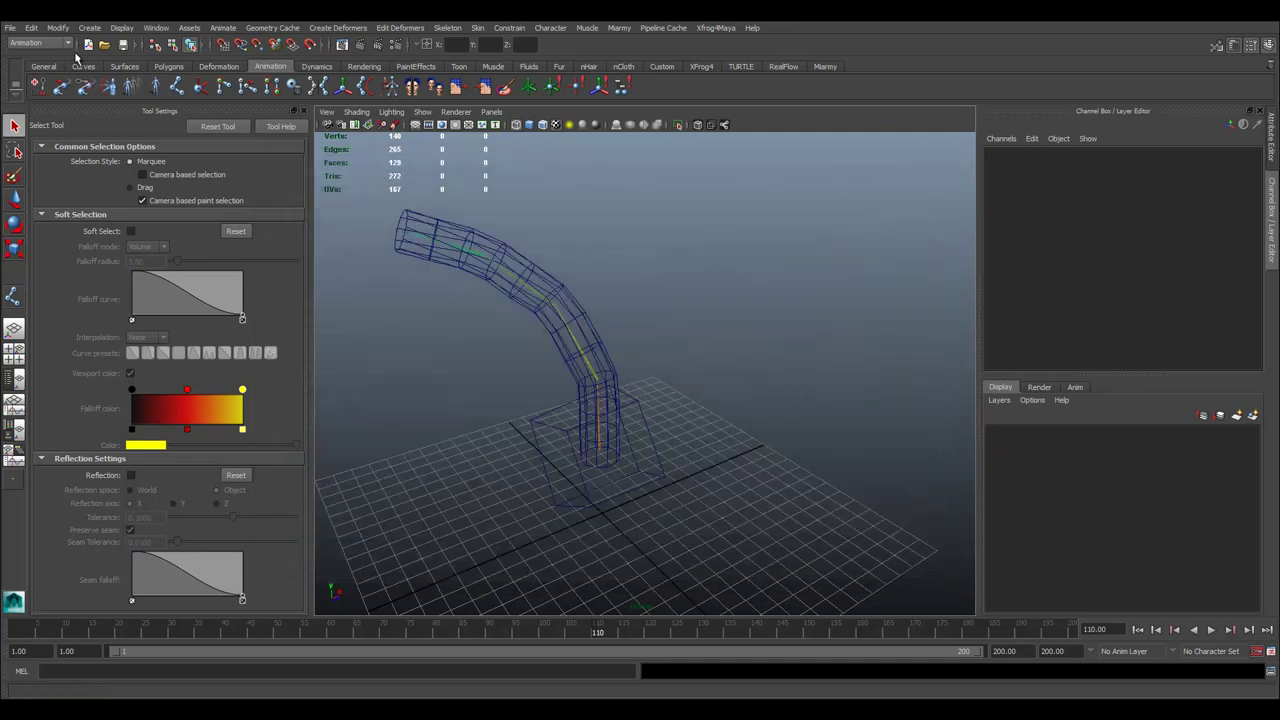
{"action": "left_click", "coordinate": [10, 27]}
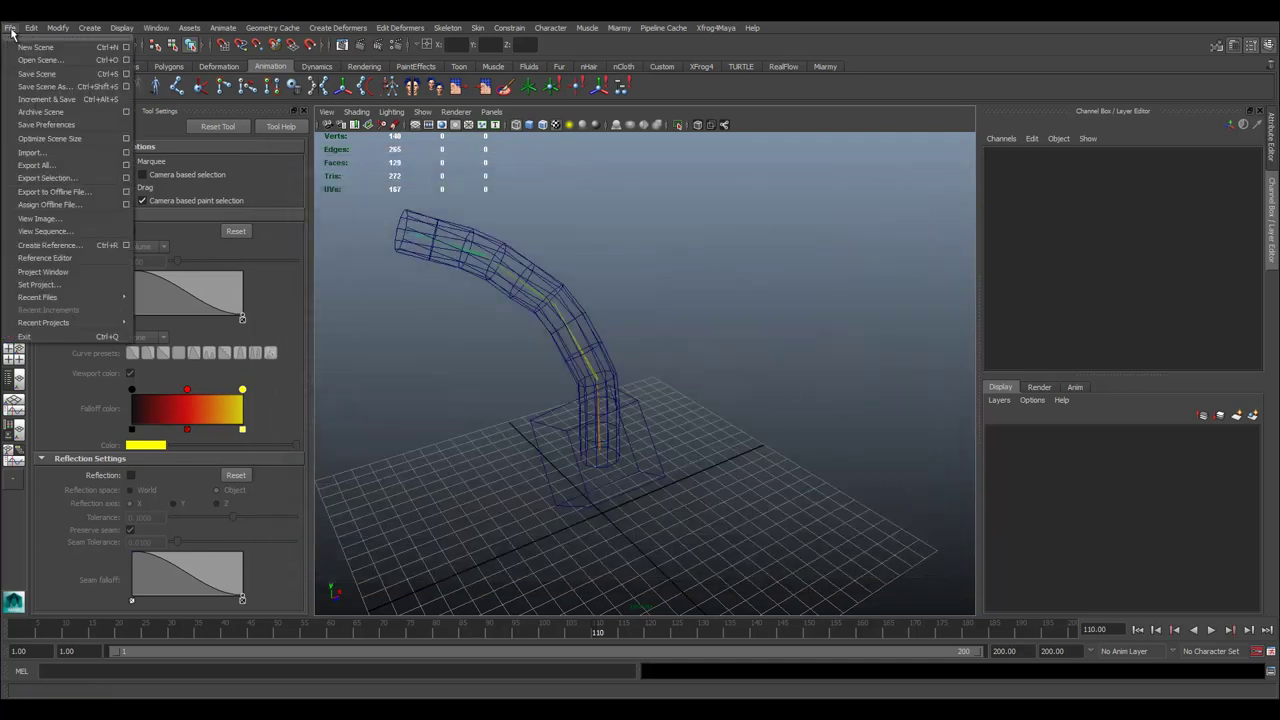
{"action": "left_click", "coordinate": [126, 164]}
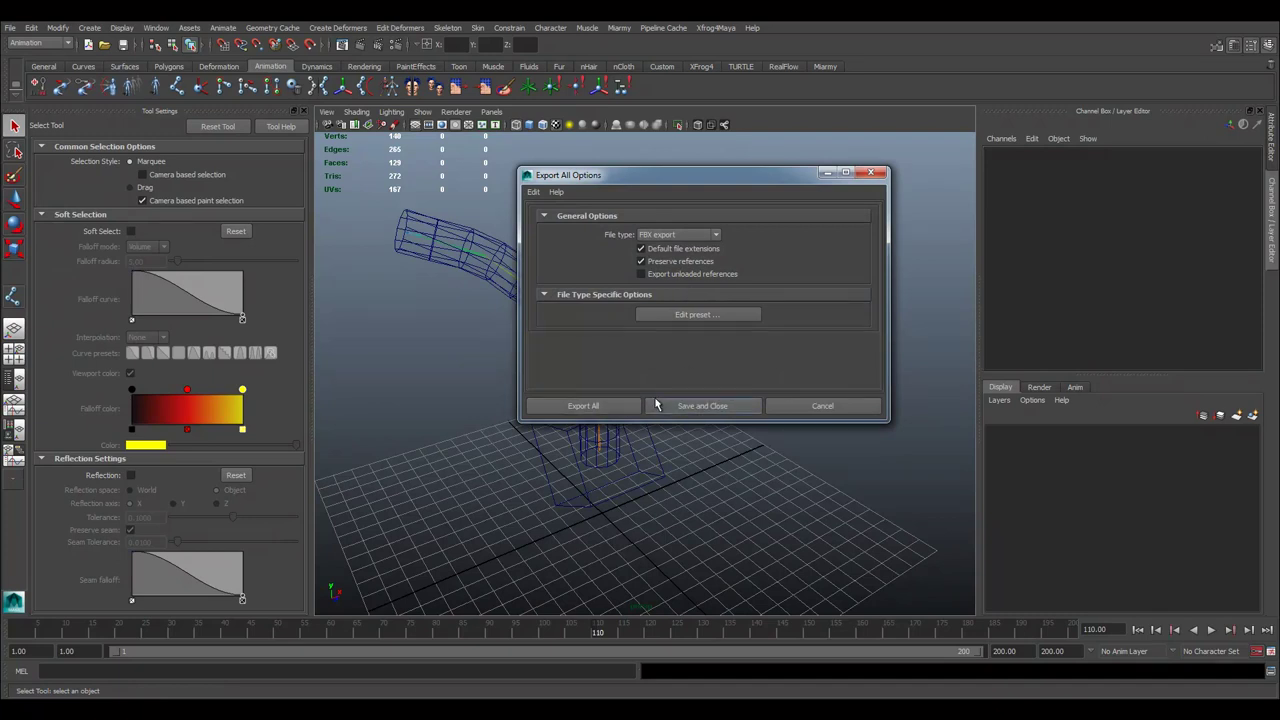
{"action": "left_click", "coordinate": [684, 406]}
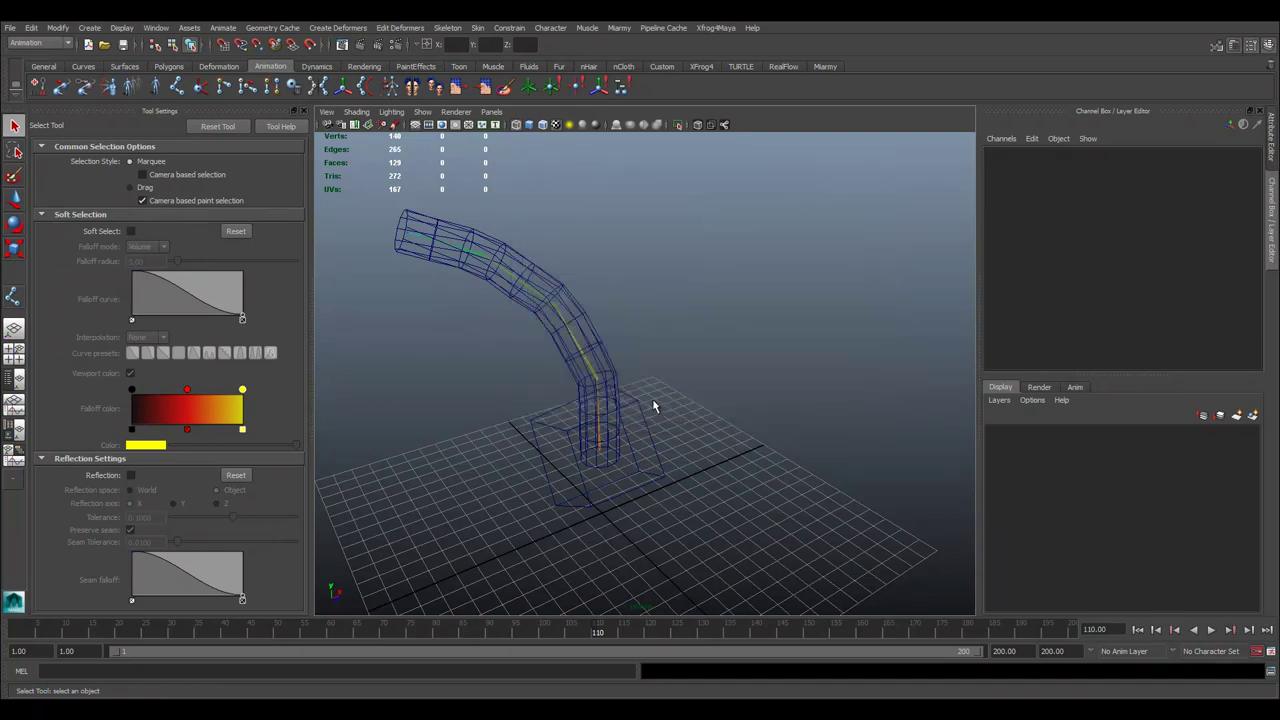
{"action": "left_click_drag", "start_coordinate": [534, 375], "coordinate": [529, 382], "text": "alt"}
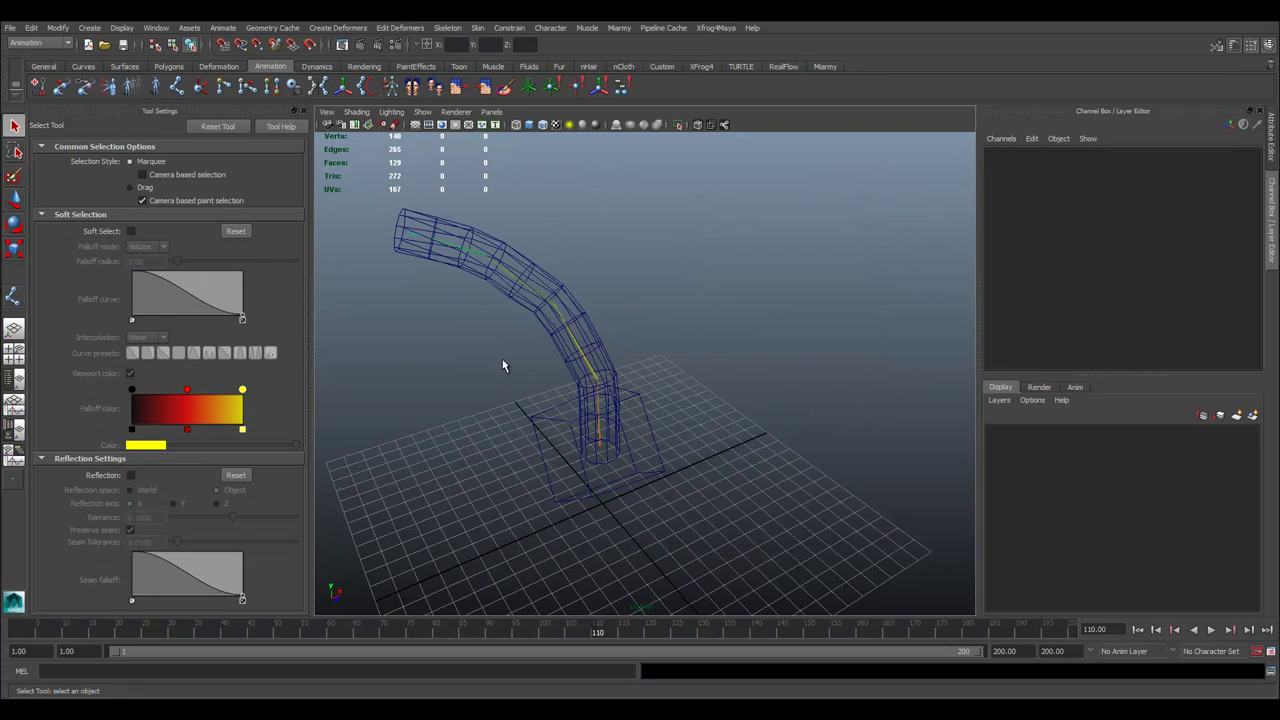
Export the whole scene to the project's scenes folder as an FBX file named 2_FBX_TEST_ANIMATION.
{"action": "left_click", "coordinate": [10, 27]}
{"action": "left_click", "coordinate": [91, 168]}
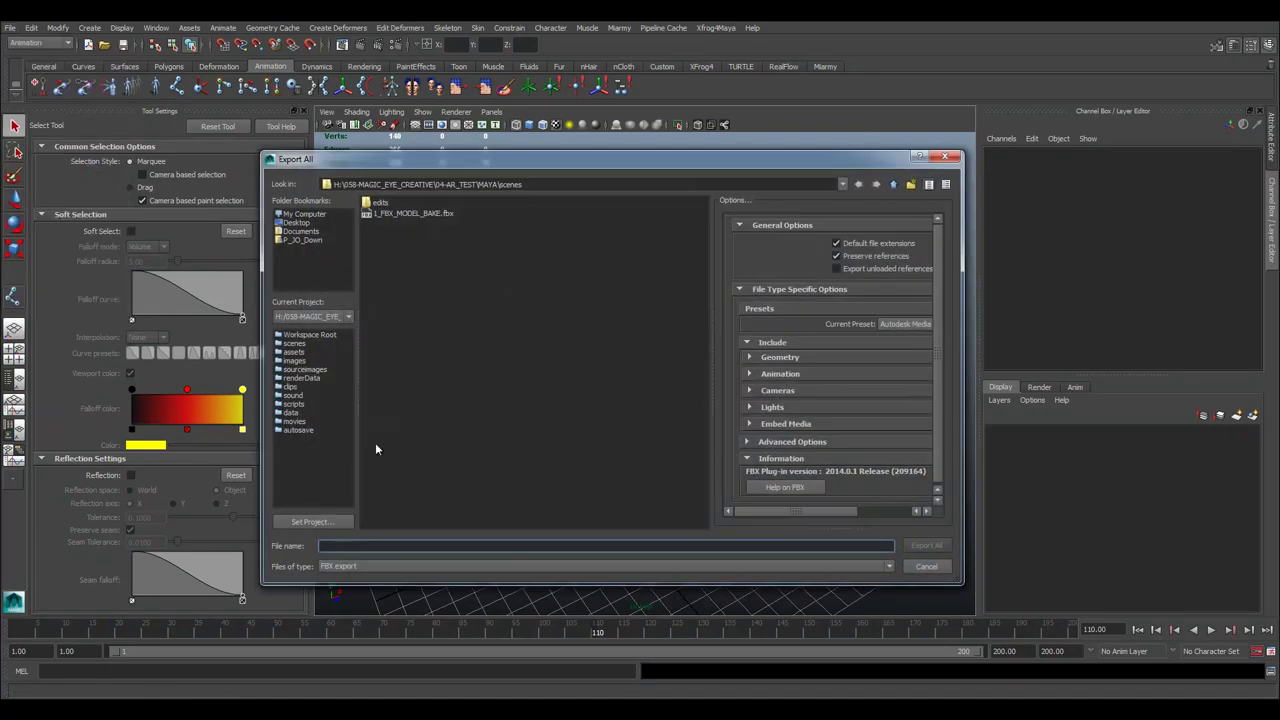
{"action": "type", "text": "2_FB"}
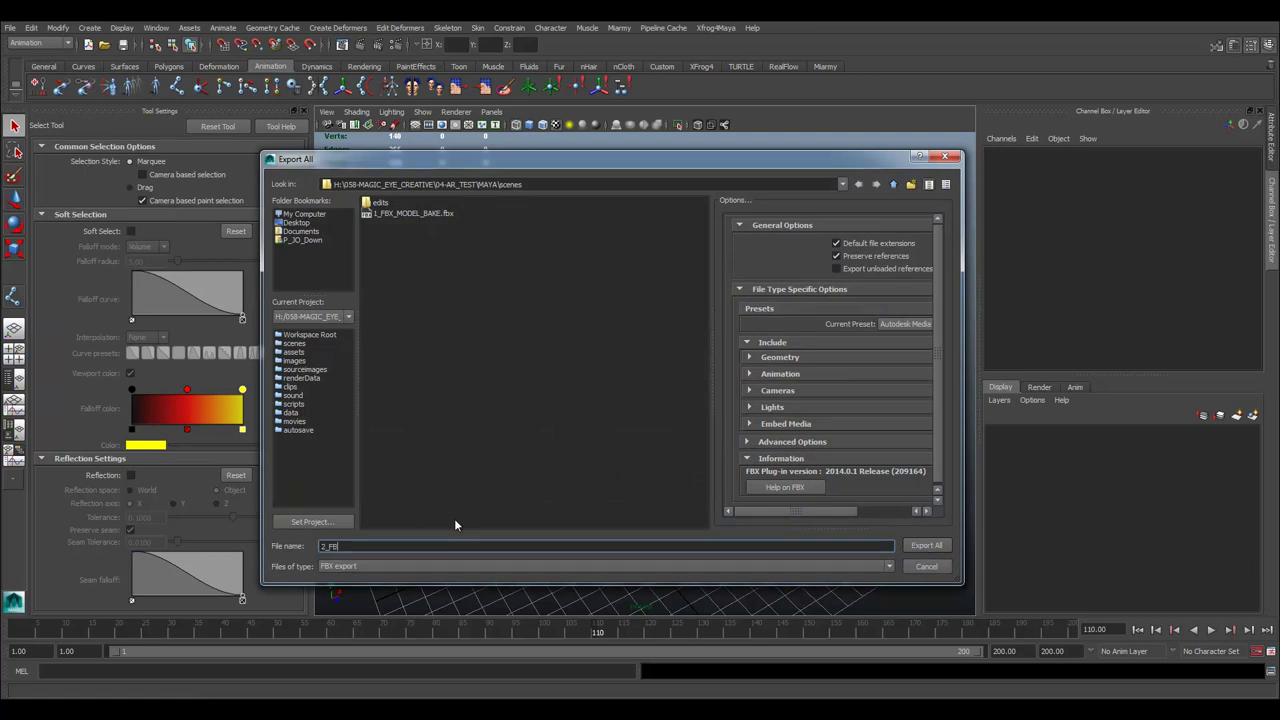
{"action": "type", "text": "X_TEST_ANIMATION"}
{"action": "left_click", "coordinate": [925, 546]}
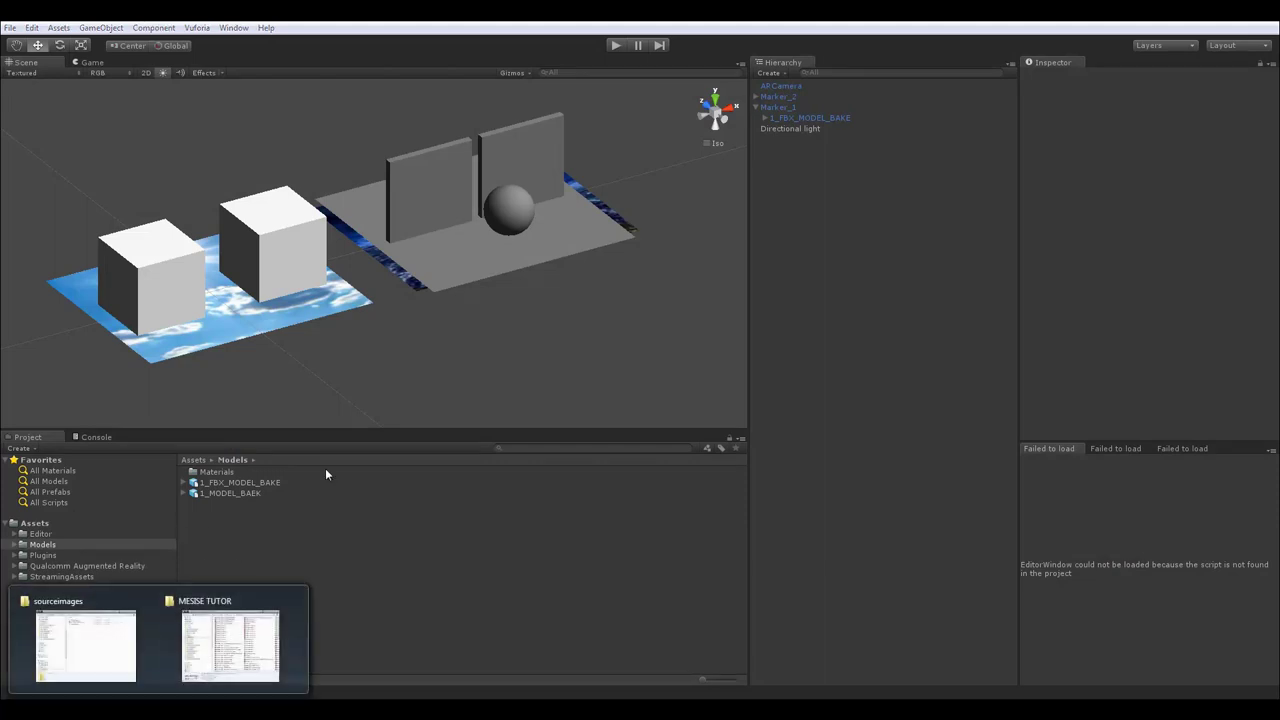
Switch to Unity and import the AR CODE VUFORIA ep3.png texture from the Maya sourceimages folder into the Models folder.
{"action": "mouse_move", "coordinate": [186, 617]}
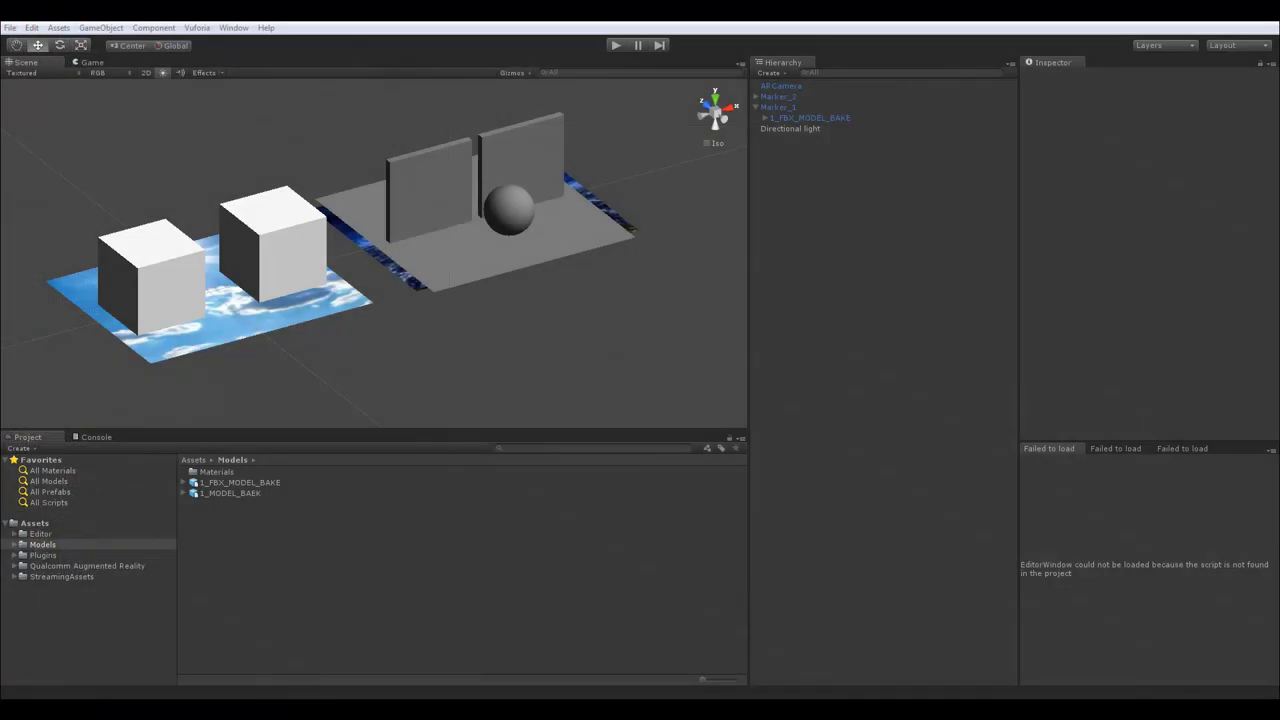
{"action": "left_click_drag", "start_coordinate": [0, 140], "coordinate": [621, 127]}
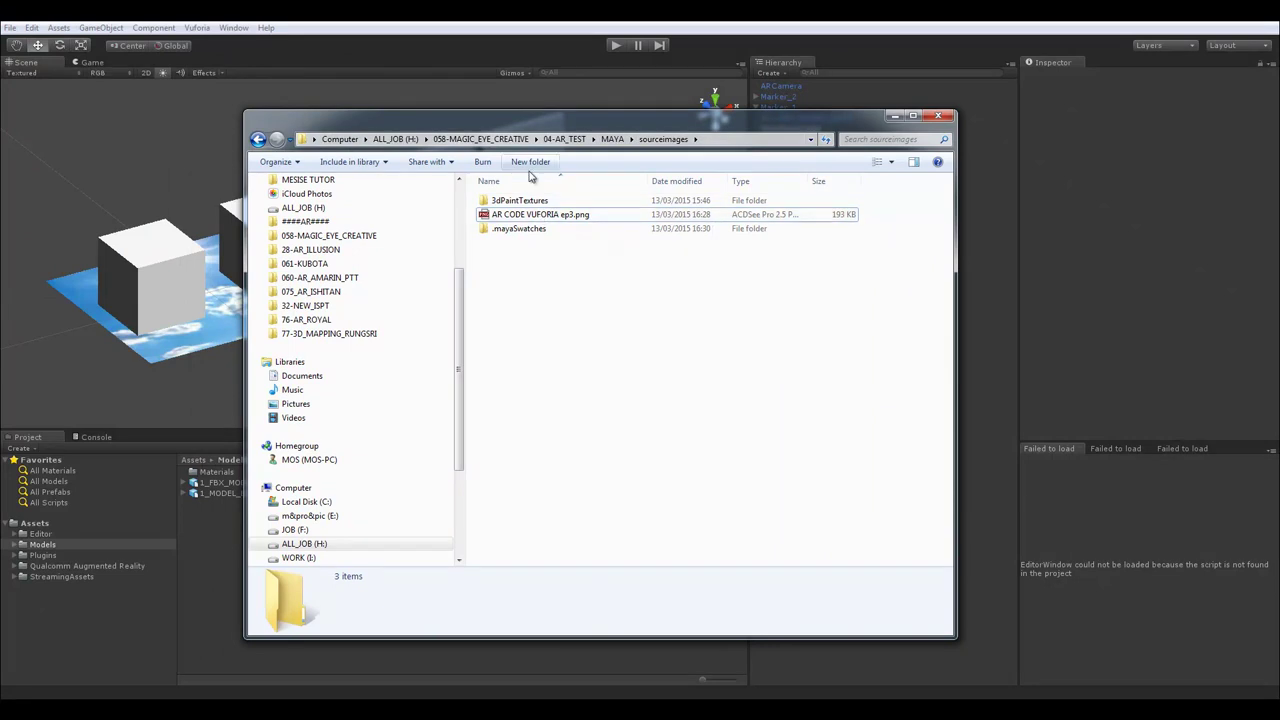
{"action": "left_click_drag", "start_coordinate": [531, 127], "coordinate": [405, 127]}
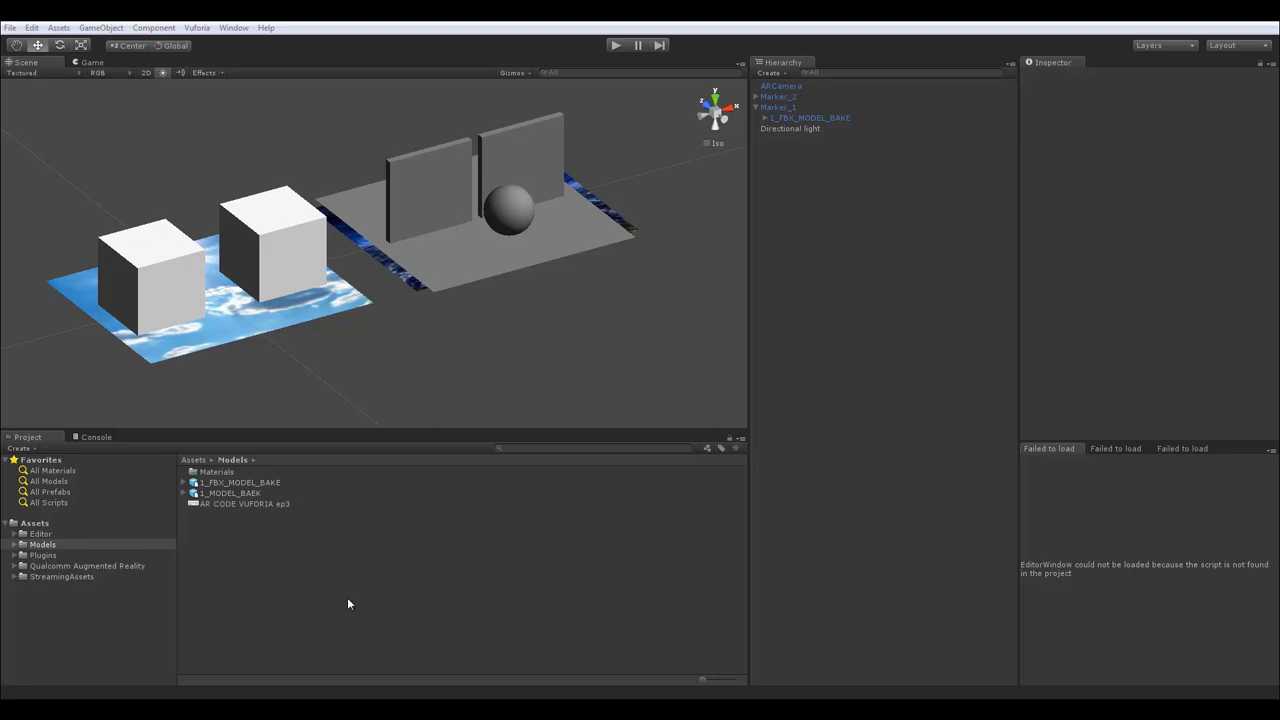
{"action": "left_click", "coordinate": [235, 503]}
{"action": "left_click", "coordinate": [261, 547]}
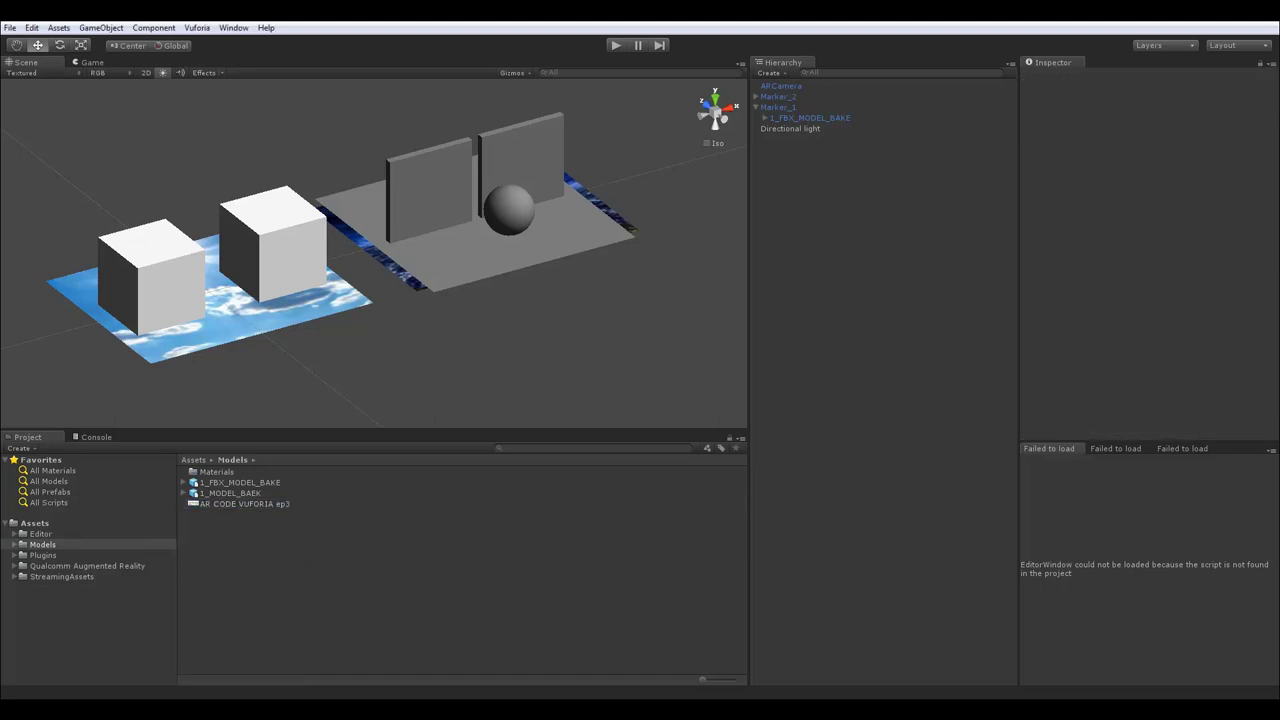
Import the 2_FBX_TEST_ANIMATION file from the Maya scenes folder into Unity's Models folder.
{"action": "left_click_drag", "start_coordinate": [0, 157], "coordinate": [199, 154]}
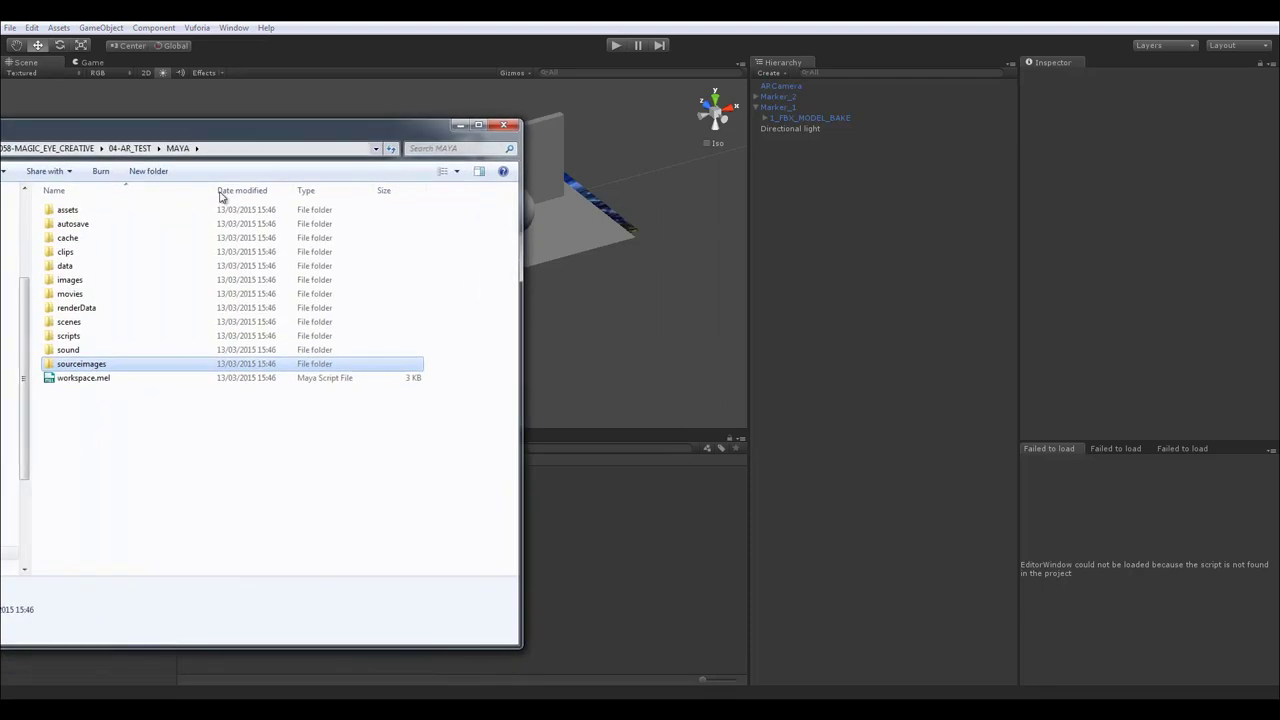
{"action": "double_click", "coordinate": [70, 321]}
{"action": "left_click_drag", "start_coordinate": [100, 266], "coordinate": [626, 628]}
{"action": "left_click_drag", "start_coordinate": [383, 130], "coordinate": [0, 130]}
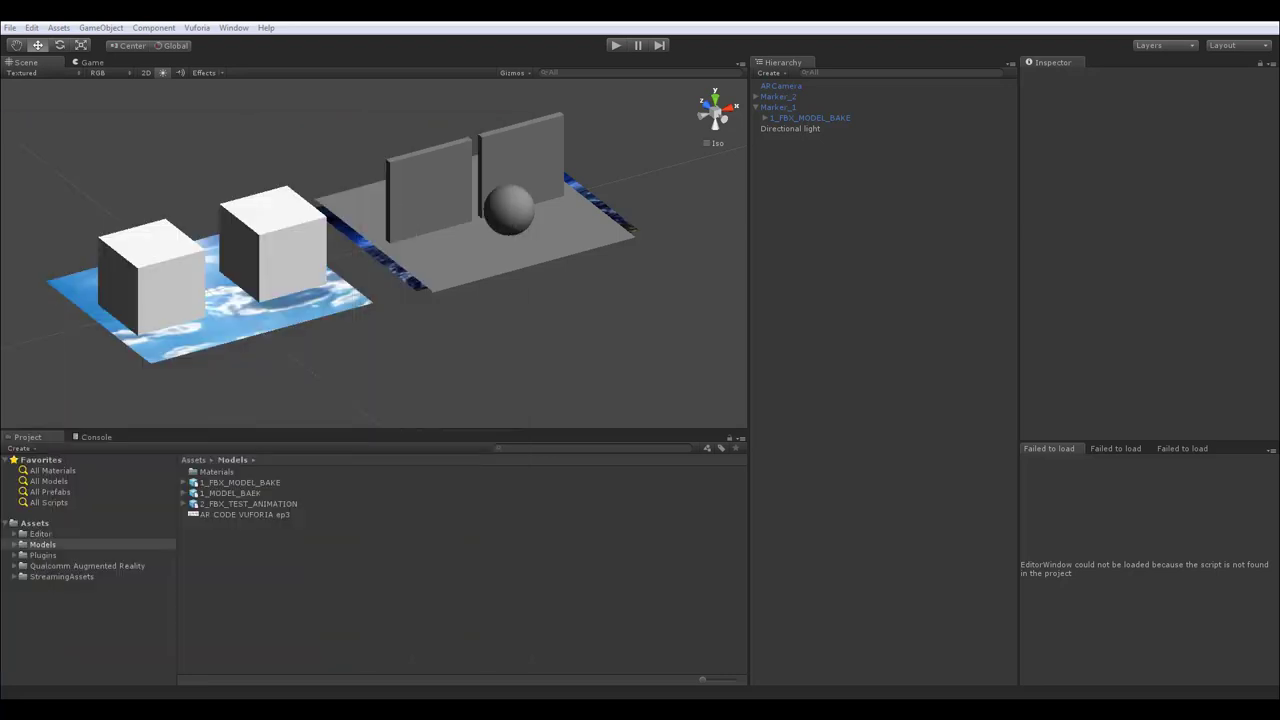
Look over the imported FBX asset and the existing cubes and wall panels on the markers, ending with nothing selected.
{"action": "left_click", "coordinate": [237, 505]}
{"action": "left_click", "coordinate": [326, 229]}
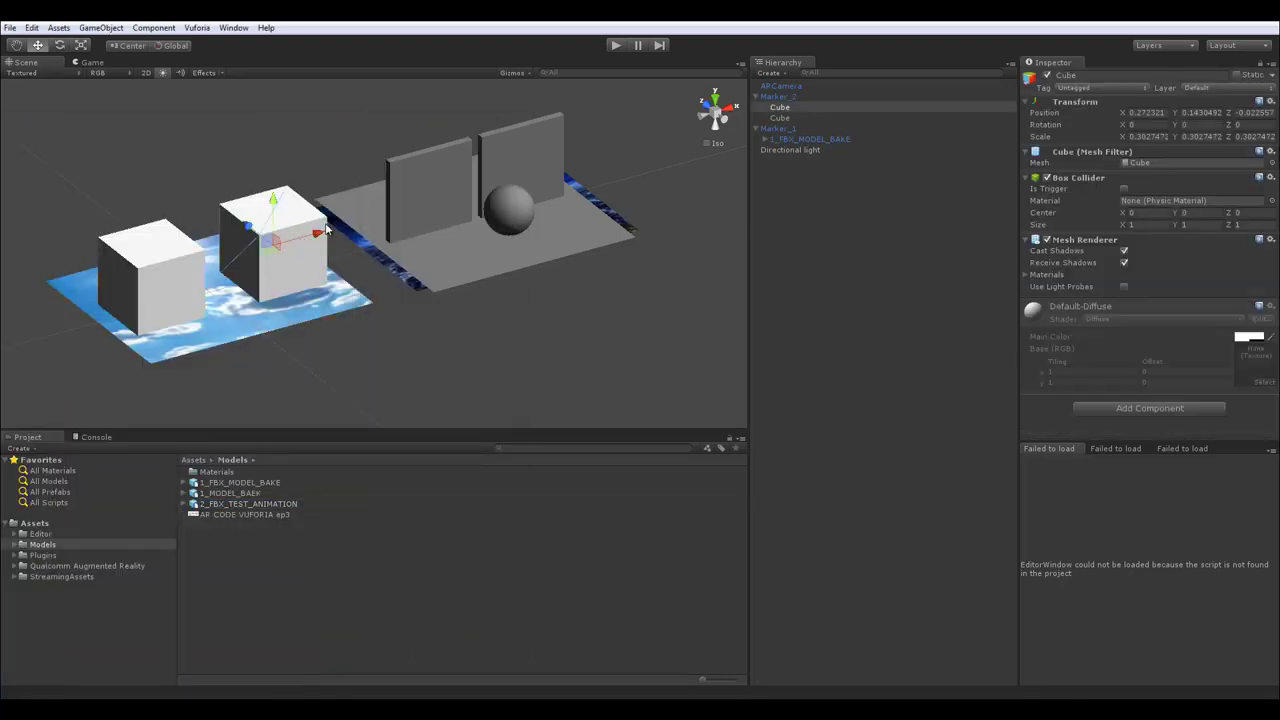
{"action": "left_click", "coordinate": [429, 201]}
{"action": "left_click", "coordinate": [571, 398]}
{"action": "middle_click_drag", "start_coordinate": [655, 286], "coordinate": [598, 336]}
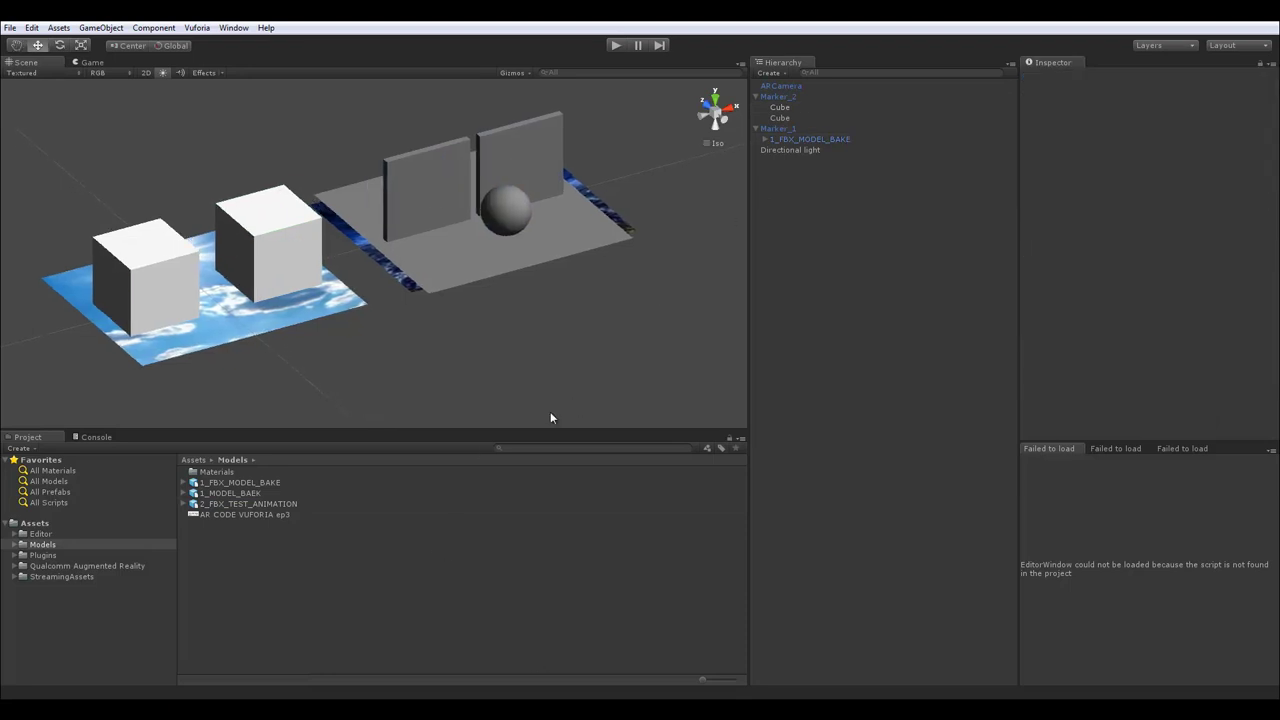
Switch to the Vuforia Target Manager in the browser and import all items of the downloaded MESISE_TEST package into the Unity project.
{"action": "key", "text": "alt+Tab"}
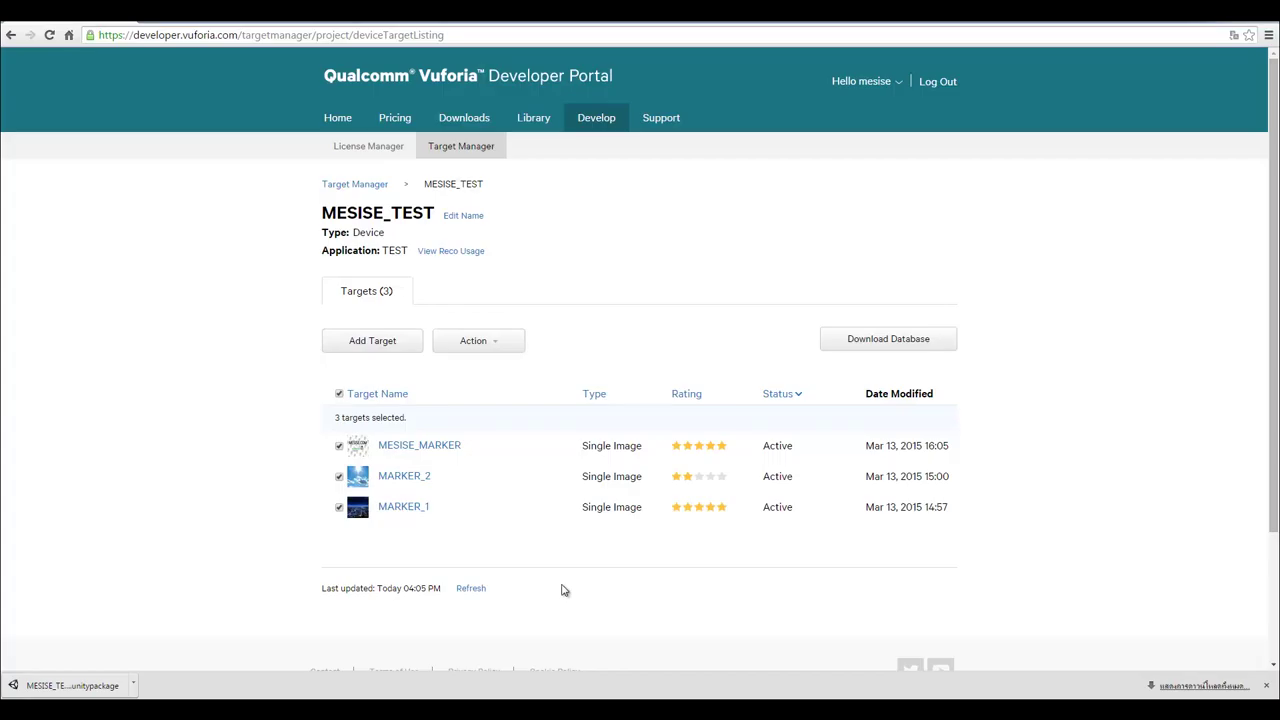
{"action": "left_click", "coordinate": [62, 686]}
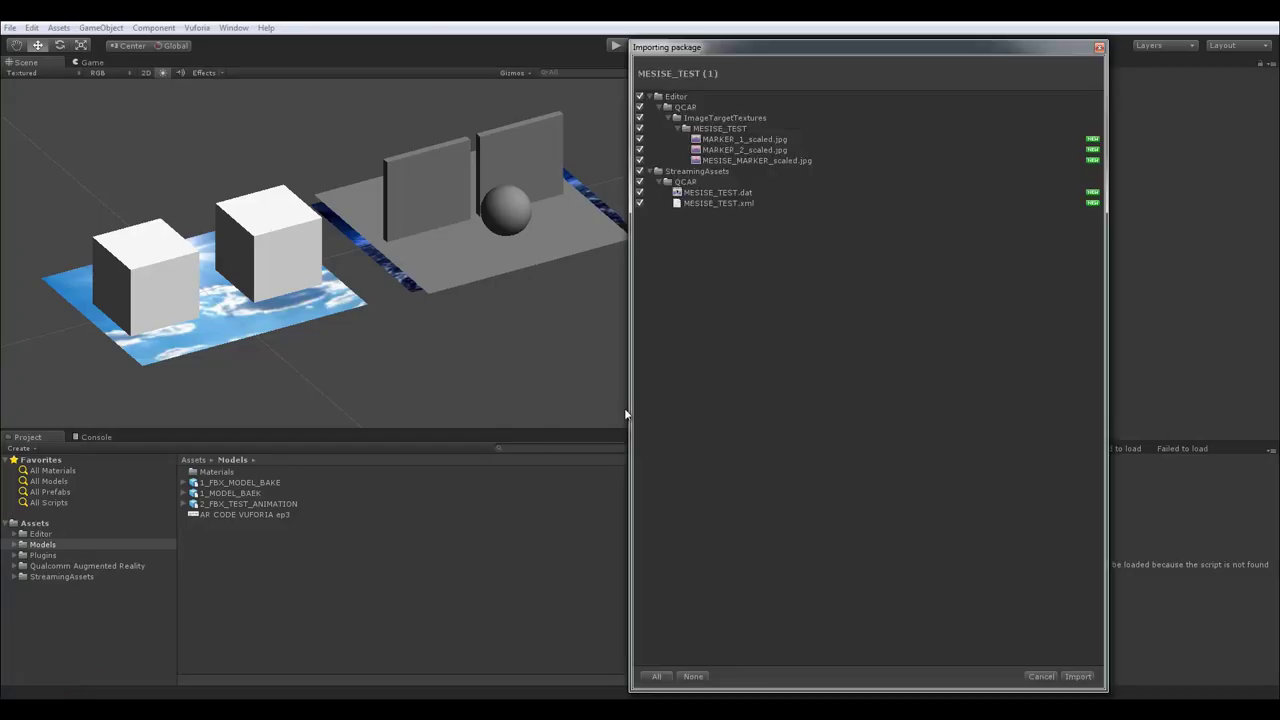
{"action": "left_click", "coordinate": [1078, 676]}
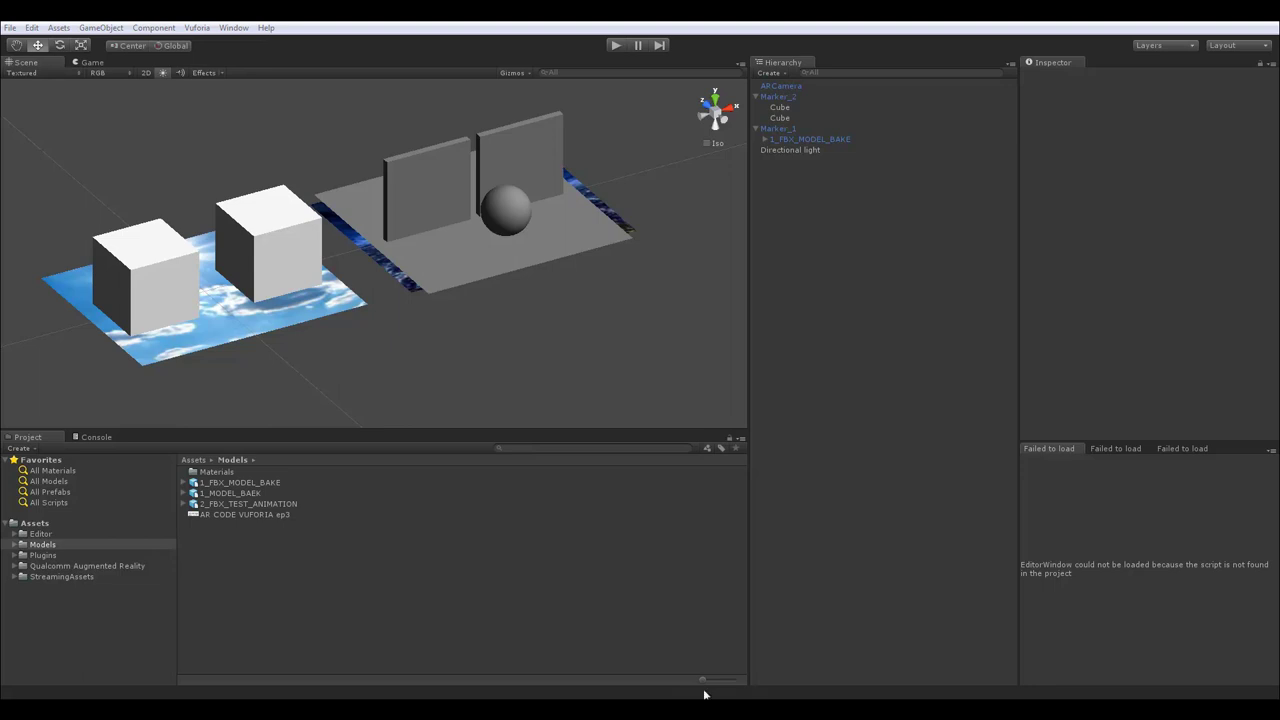
Duplicate the sky-image marker with its two cubes and move the copy away from the original.
{"action": "left_click_drag", "start_coordinate": [411, 309], "coordinate": [352, 369], "text": "alt"}
{"action": "left_click", "coordinate": [305, 318]}
{"action": "scroll", "coordinate": [480, 290], "scroll_direction": "down", "scroll_amount": 3}
{"action": "middle_click_drag", "start_coordinate": [467, 284], "coordinate": [436, 300]}
{"action": "left_click_drag", "start_coordinate": [436, 300], "coordinate": [426, 314], "text": "alt"}
{"action": "scroll", "coordinate": [309, 326], "scroll_direction": "down", "scroll_amount": 2}
{"action": "key", "text": "ctrl+d"}
{"action": "left_click_drag", "start_coordinate": [263, 261], "coordinate": [74, 369]}
{"action": "middle_click_drag", "start_coordinate": [109, 334], "coordinate": [339, 265]}
{"action": "mouse_move", "coordinate": [274, 246]}
{"action": "left_mouse_down"}
{"action": "mouse_move", "coordinate": [249, 253]}
{"action": "mouse_move", "coordinate": [263, 257]}
{"action": "left_mouse_up"}
Delete the original sky-image marker and Marker_1 with its wall model, keeping only the duplicated marker.
{"action": "left_click", "coordinate": [326, 322]}
{"action": "left_click", "coordinate": [422, 273]}
{"action": "key", "text": "Delete"}
{"action": "left_click", "coordinate": [603, 226]}
{"action": "key", "text": "Delete"}
Move the remaining Marker_2 back to the scene centre and set its X position to 0.
{"action": "left_click", "coordinate": [262, 250]}
{"action": "left_click_drag", "start_coordinate": [263, 250], "coordinate": [489, 199]}
{"action": "middle_click_drag", "start_coordinate": [498, 241], "coordinate": [438, 268]}
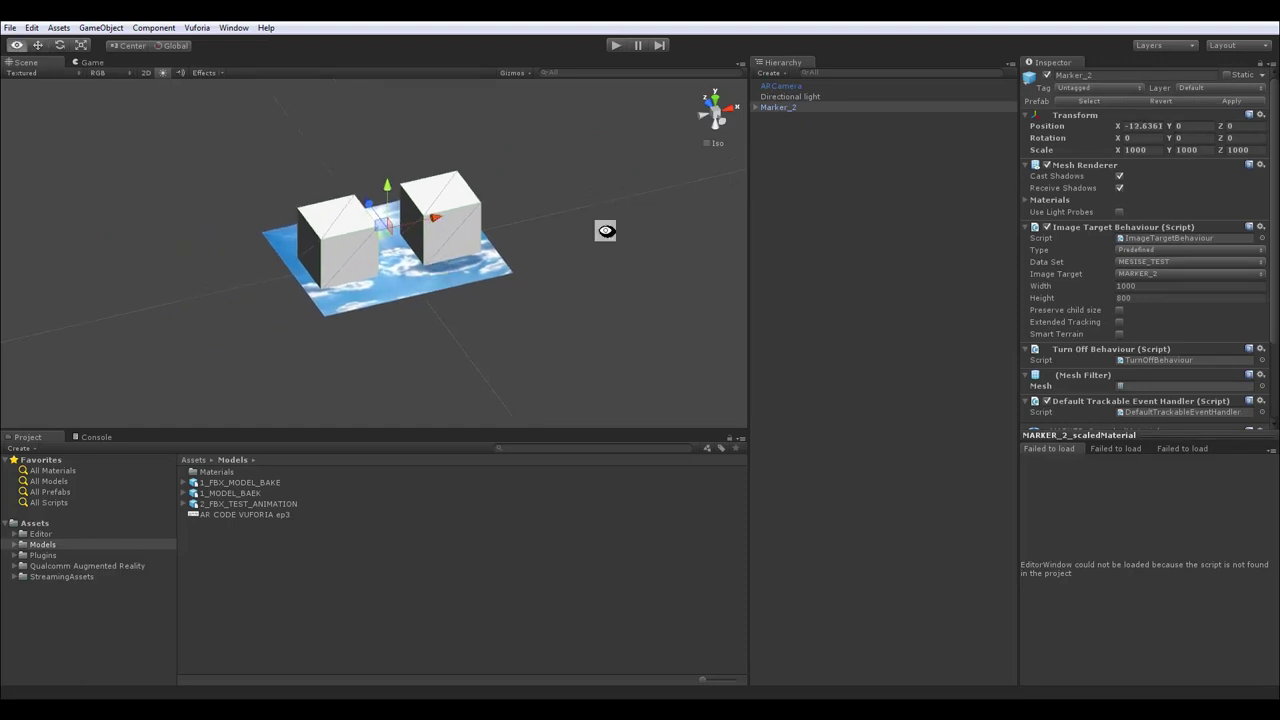
{"action": "left_click", "coordinate": [1137, 127]}
{"action": "type", "text": "0"}
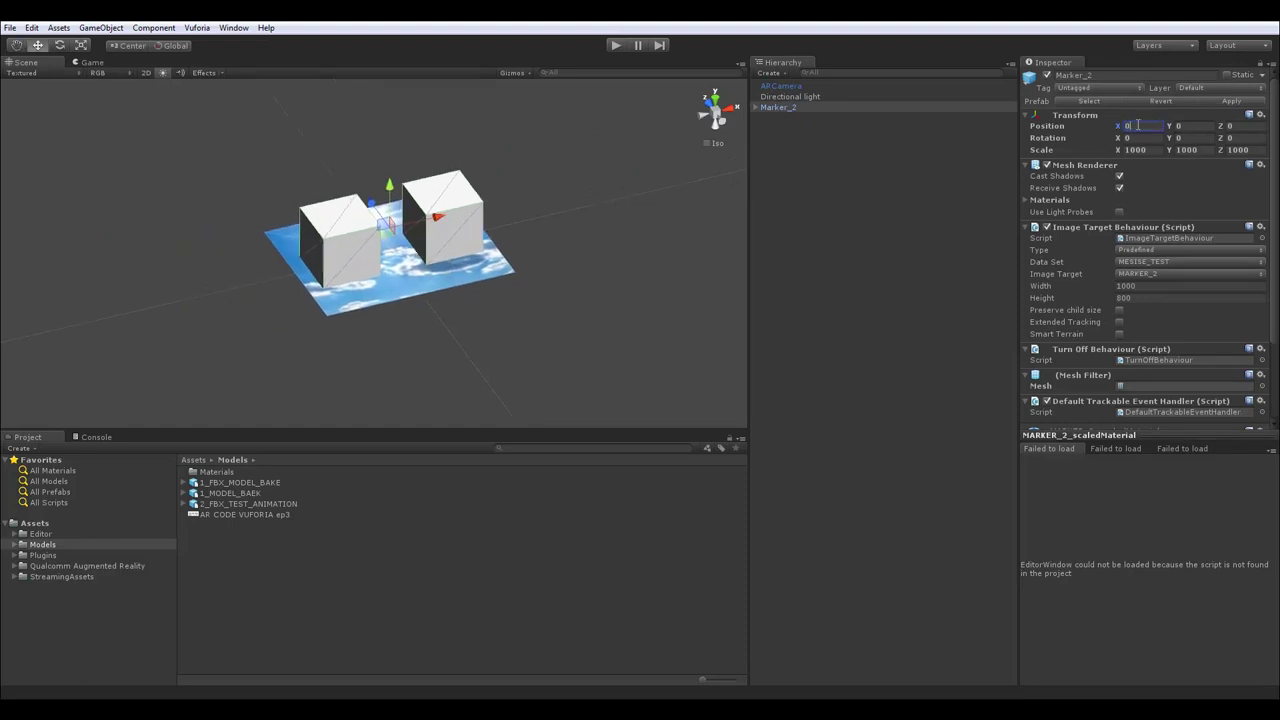
{"action": "left_click", "coordinate": [698, 306]}
Delete both cubes from Marker_2 and place the 2_FBX_TEST_ANIMATION model under the marker as its child.
{"action": "left_click", "coordinate": [431, 208]}
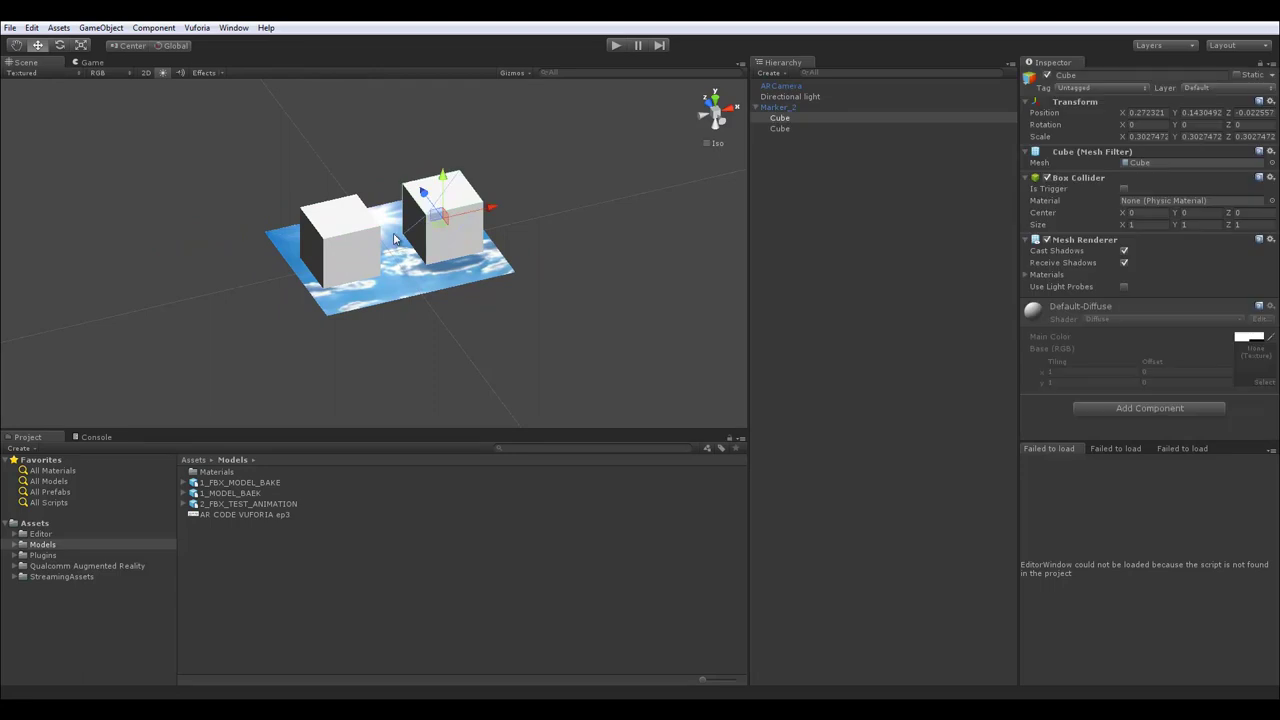
{"action": "key", "text": "Delete"}
{"action": "left_click", "coordinate": [354, 234]}
{"action": "key", "text": "Delete"}
{"action": "left_click_drag", "start_coordinate": [250, 503], "coordinate": [826, 108]}
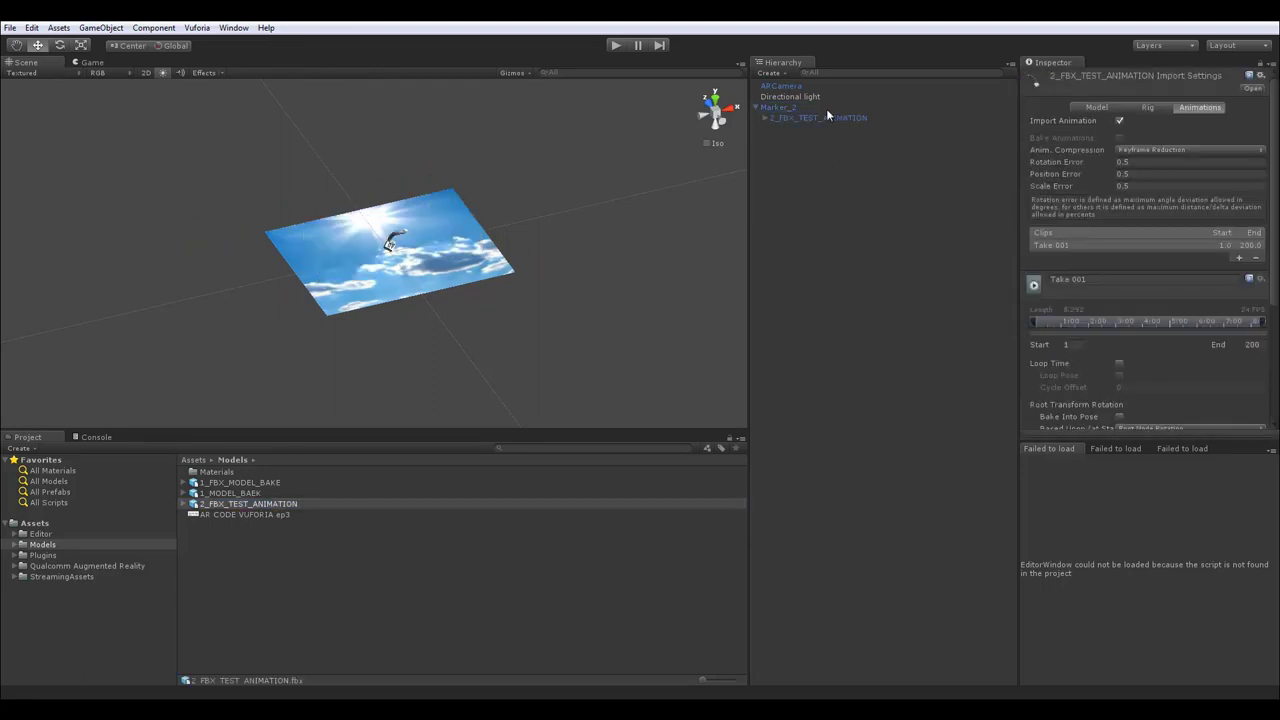
Change the image target of Marker_2 to MESISE_MARKER.
{"action": "left_click", "coordinate": [808, 104]}
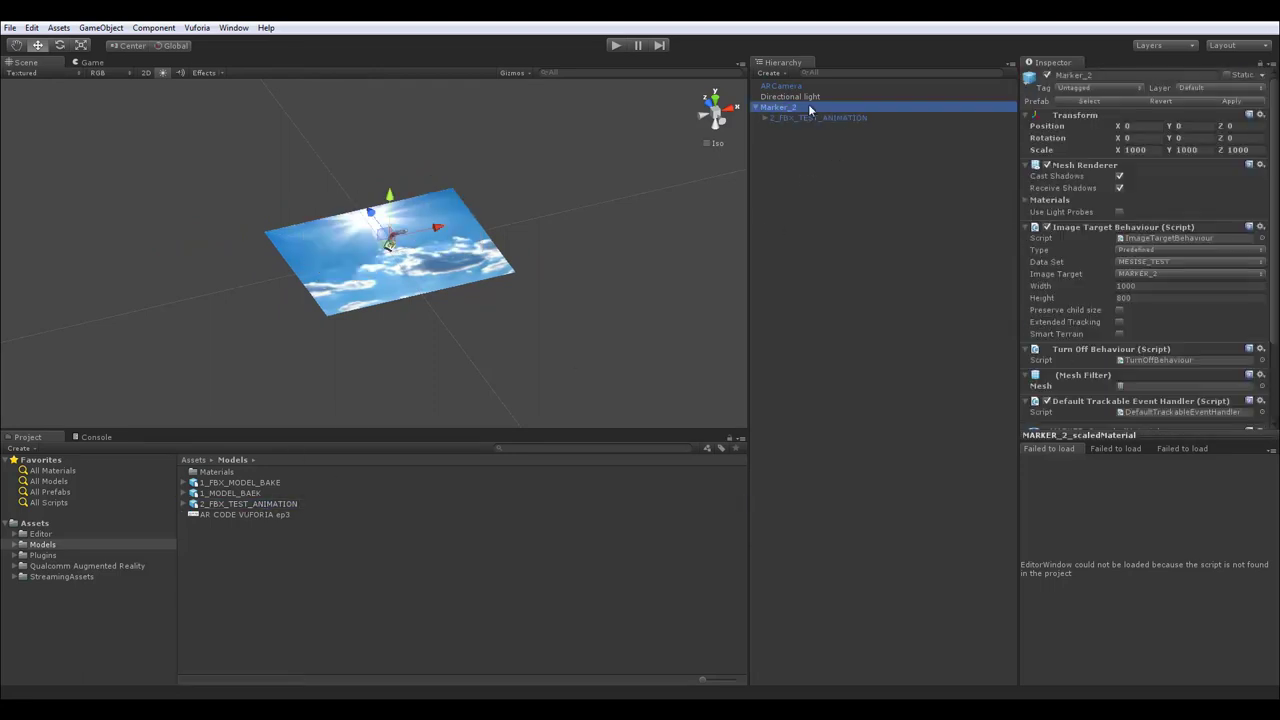
{"action": "left_click", "coordinate": [1148, 278]}
{"action": "left_click", "coordinate": [1155, 287]}
{"action": "left_click", "coordinate": [523, 295]}
{"action": "left_click_drag", "start_coordinate": [523, 295], "coordinate": [510, 352], "text": "alt"}
{"action": "right_click_drag", "start_coordinate": [320, 343], "coordinate": [576, 347], "text": "alt"}
{"action": "left_click_drag", "start_coordinate": [576, 347], "coordinate": [585, 261], "text": "alt"}
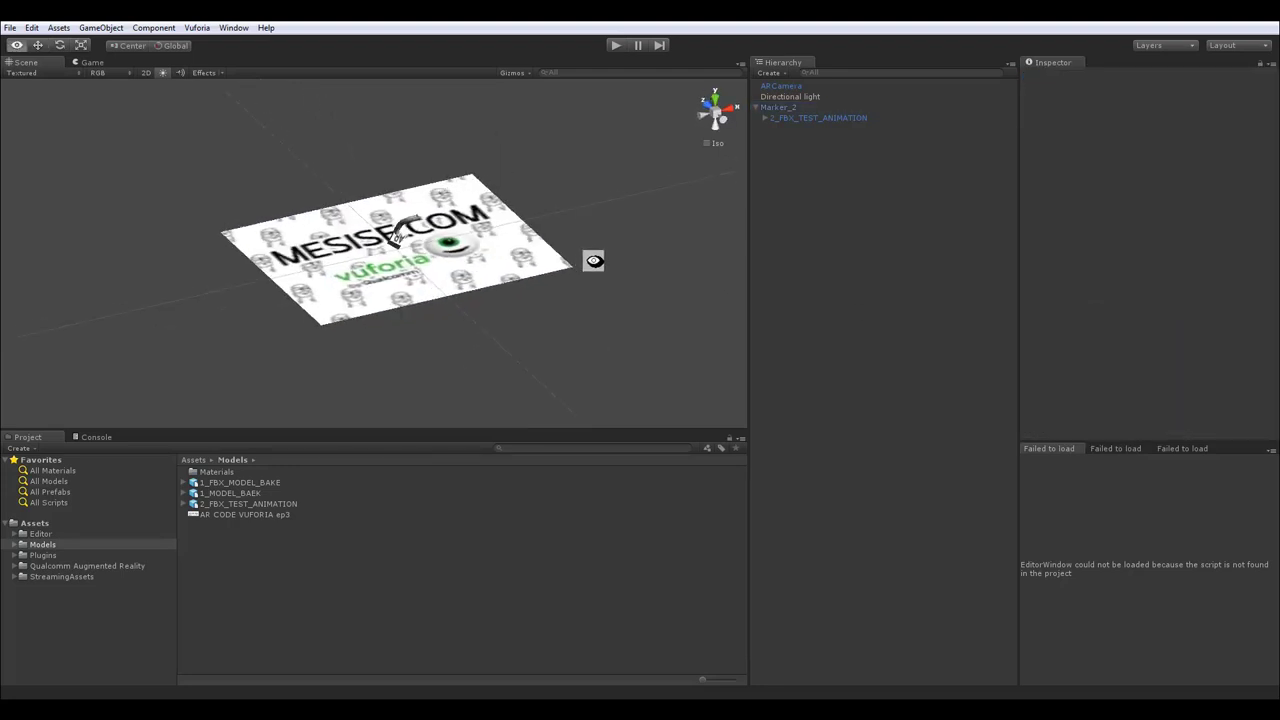
Scale the 2_FBX_TEST_ANIMATION model up uniformly to about 5.56 and shift it over the marker.
{"action": "left_click", "coordinate": [830, 118]}
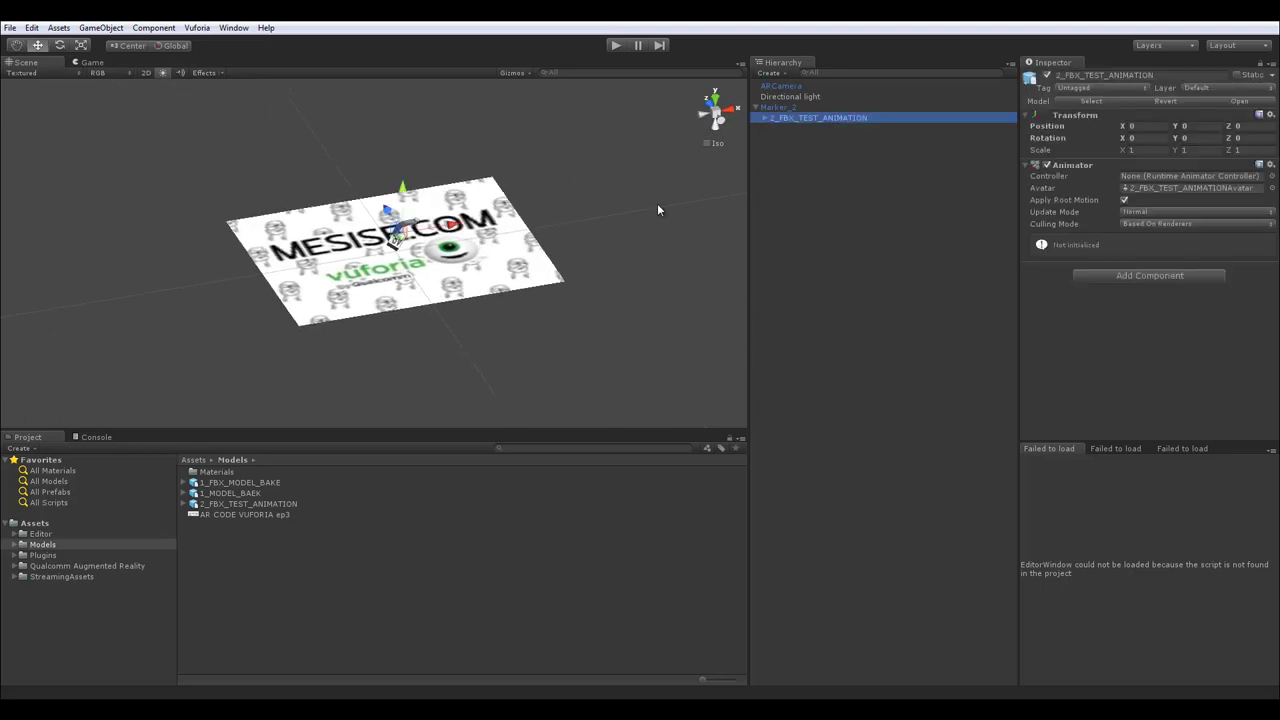
{"action": "key", "text": "r"}
{"action": "left_click_drag", "start_coordinate": [398, 233], "coordinate": [575, 233]}
{"action": "key", "text": "w"}
{"action": "left_click_drag", "start_coordinate": [404, 191], "coordinate": [514, 114]}
{"action": "key", "text": "r"}
{"action": "key", "text": "w"}
Raise the model onto the marker surface and shift it along Z, to about Y 0.027 and Z -0.066.
{"action": "middle_click_drag", "start_coordinate": [514, 114], "coordinate": [504, 242]}
{"action": "left_click_drag", "start_coordinate": [504, 242], "coordinate": [549, 210], "text": "alt"}
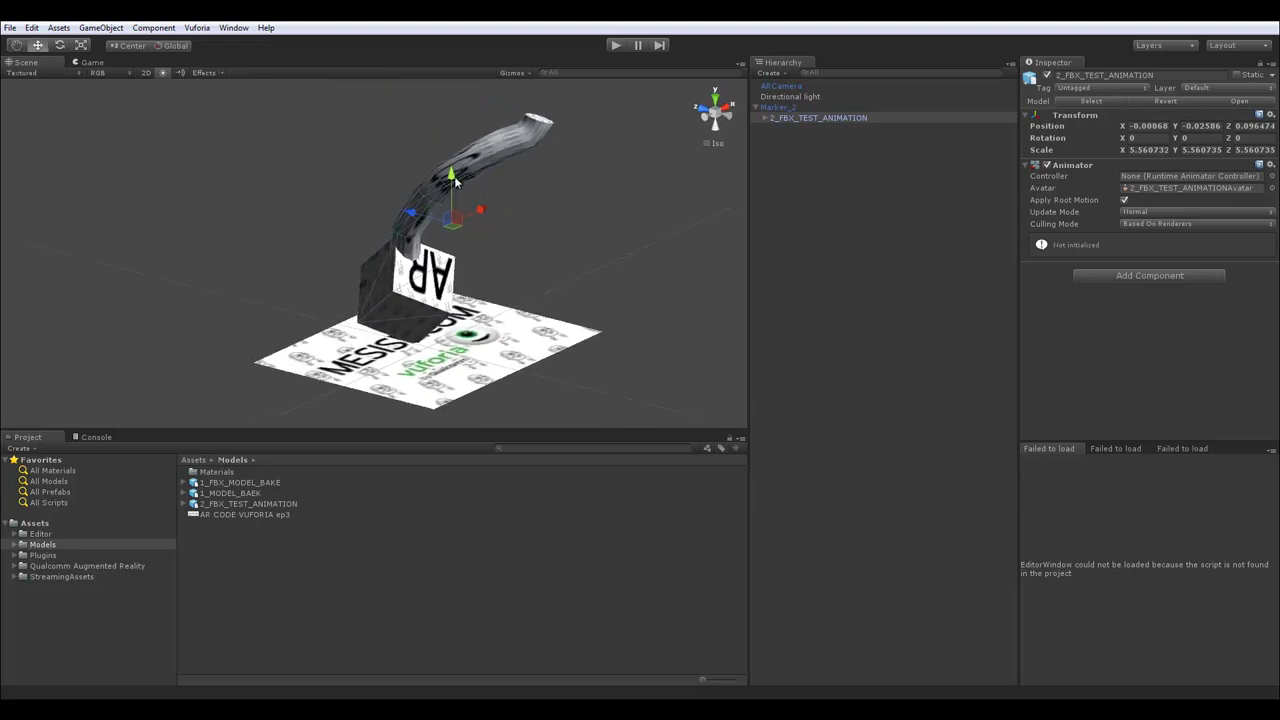
{"action": "left_click_drag", "start_coordinate": [455, 183], "coordinate": [455, 162]}
{"action": "left_click_drag", "start_coordinate": [417, 201], "coordinate": [453, 208]}
{"action": "left_click_drag", "start_coordinate": [483, 242], "coordinate": [455, 240], "text": "alt"}
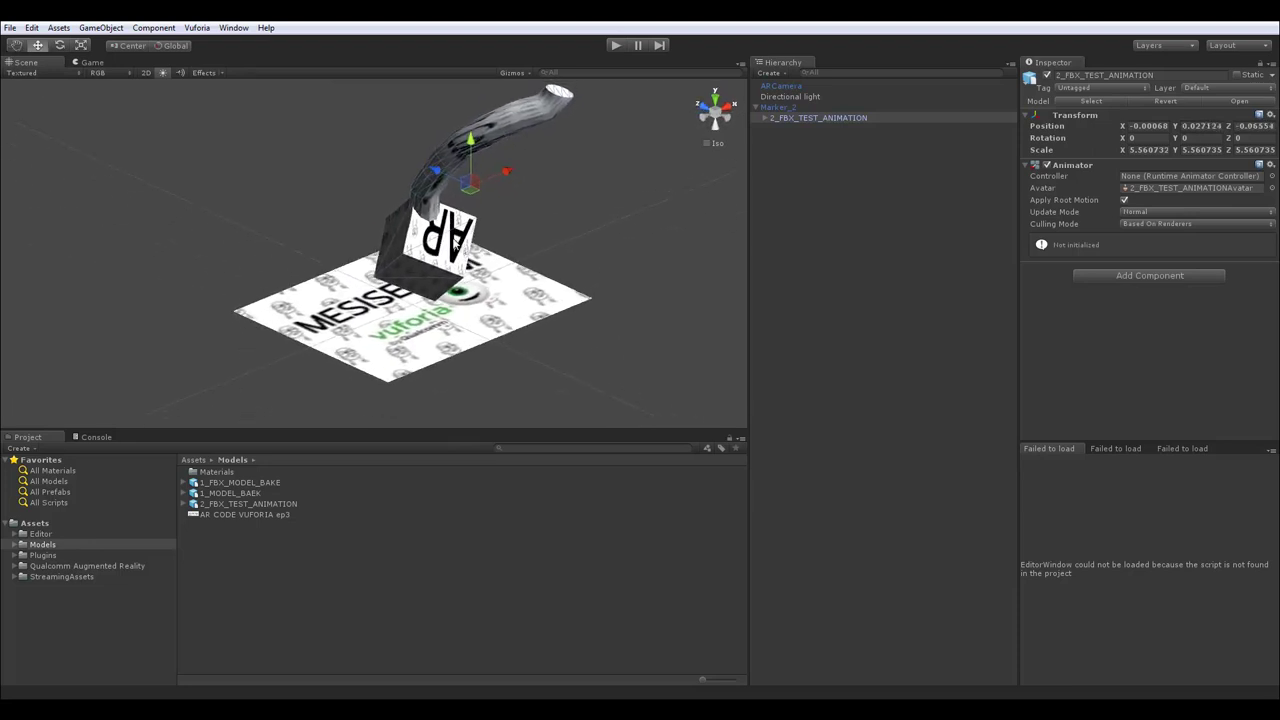
Run the scene twice in play mode to test the webcam view, and compare the Game and Scene views.
{"action": "left_click", "coordinate": [616, 46]}
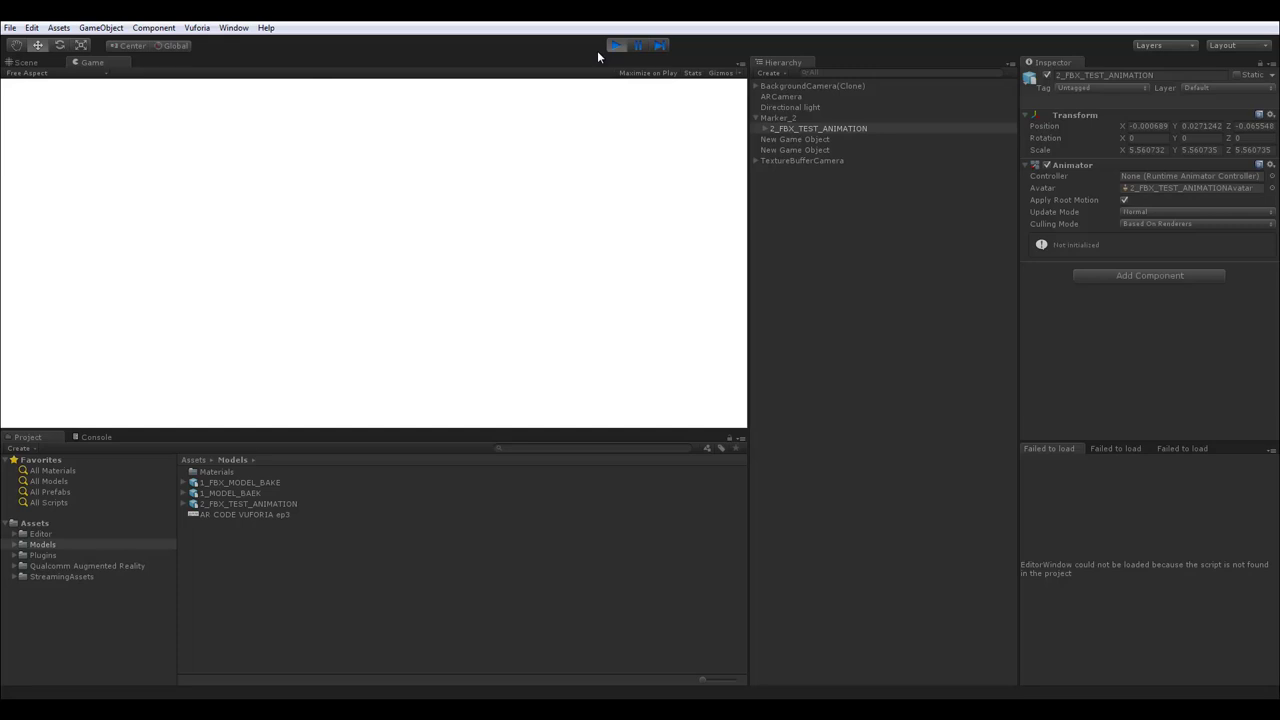
{"action": "left_click", "coordinate": [617, 46]}
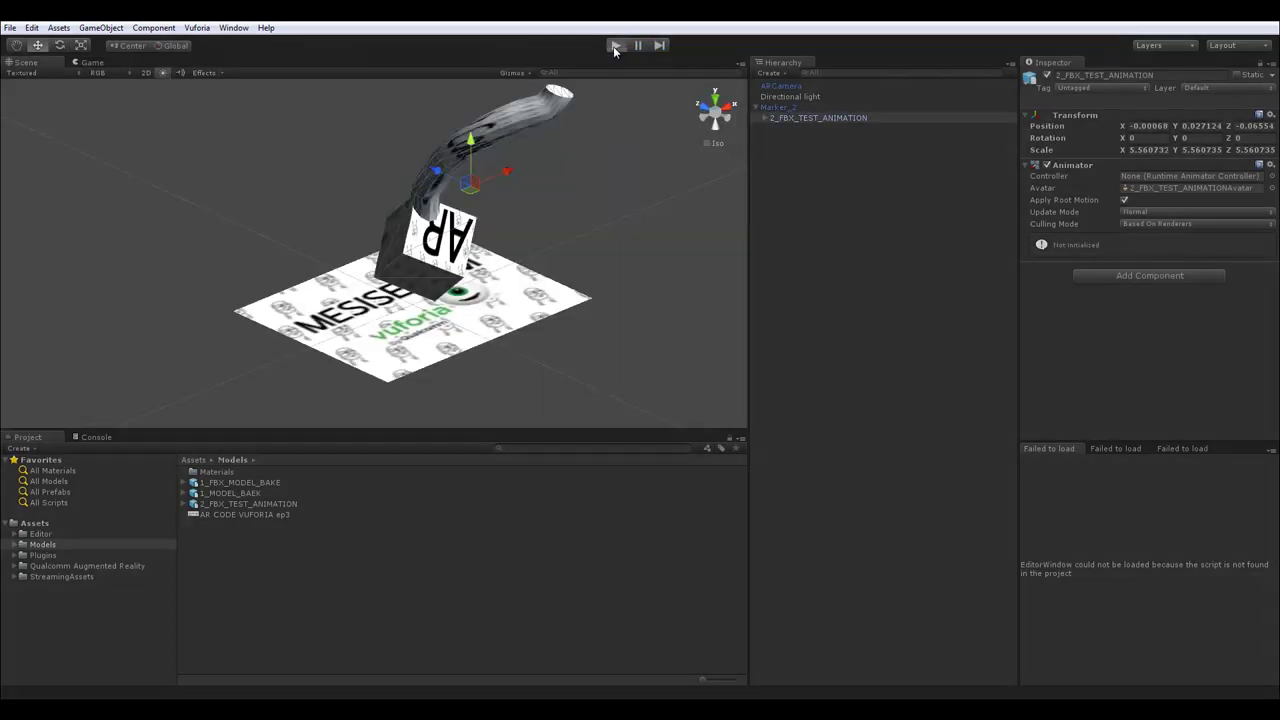
{"action": "left_click", "coordinate": [614, 46]}
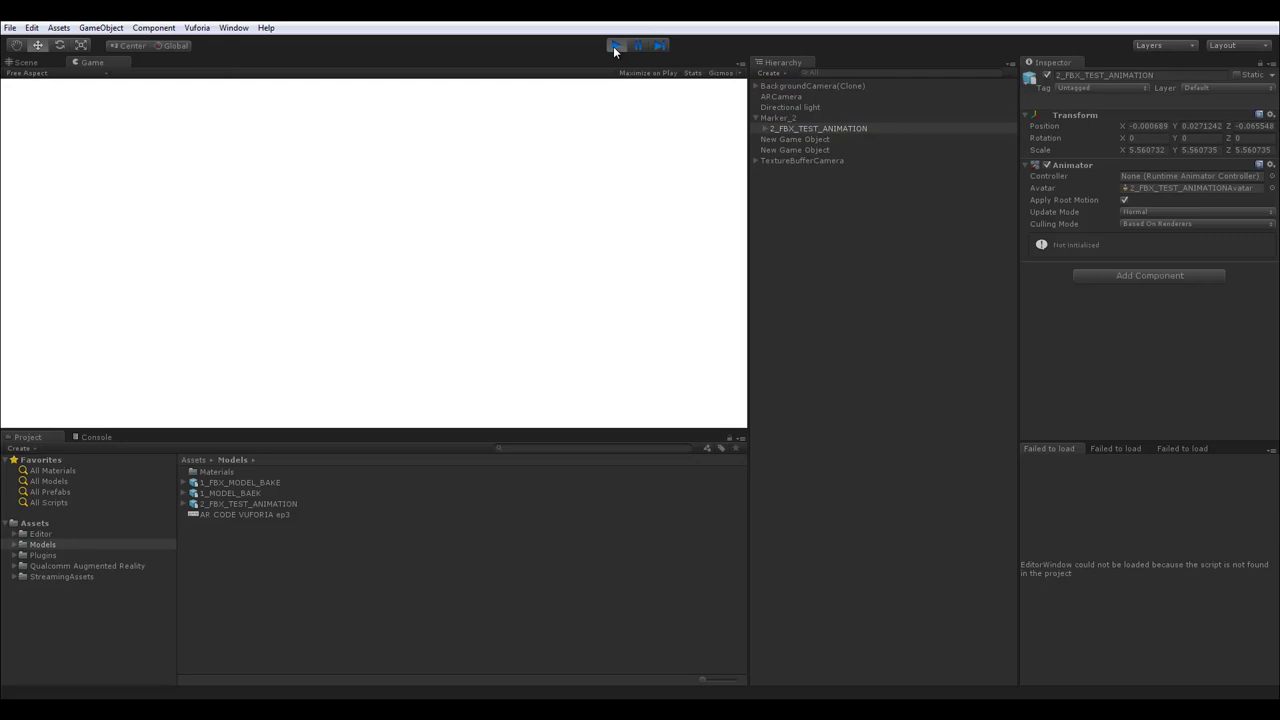
{"action": "left_click", "coordinate": [614, 46]}
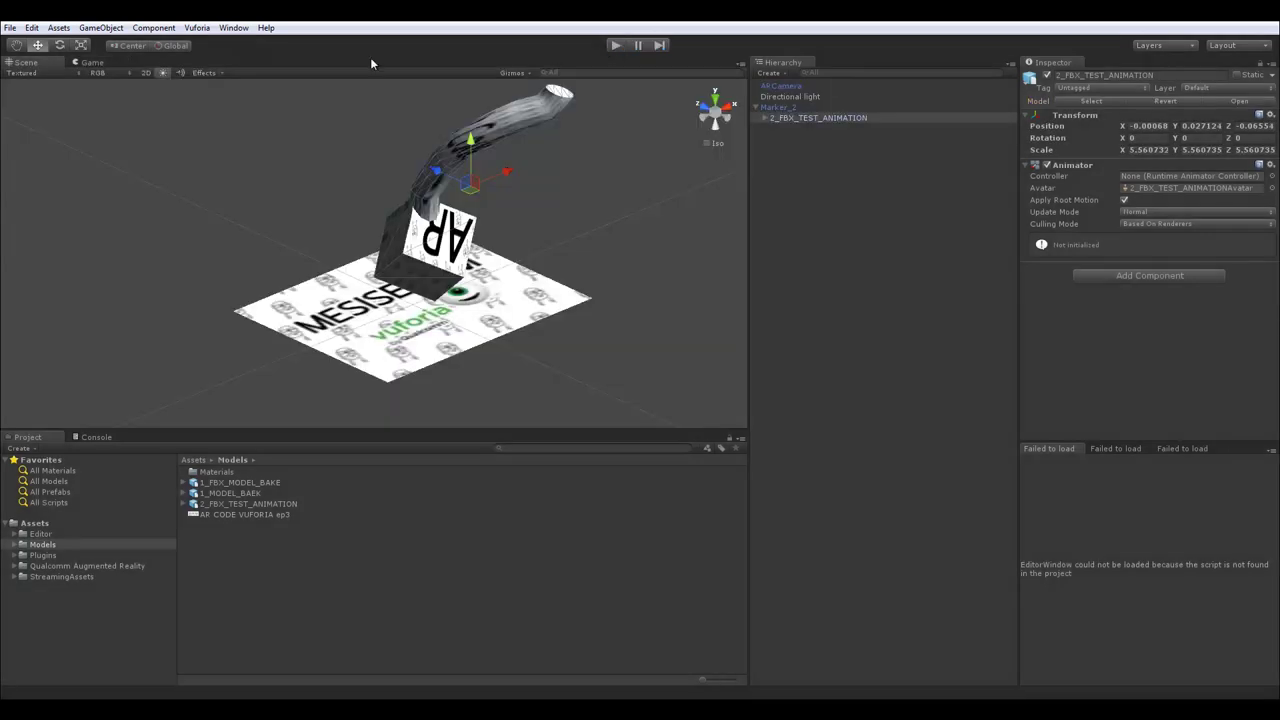
{"action": "left_click", "coordinate": [97, 63]}
{"action": "left_click", "coordinate": [35, 65]}
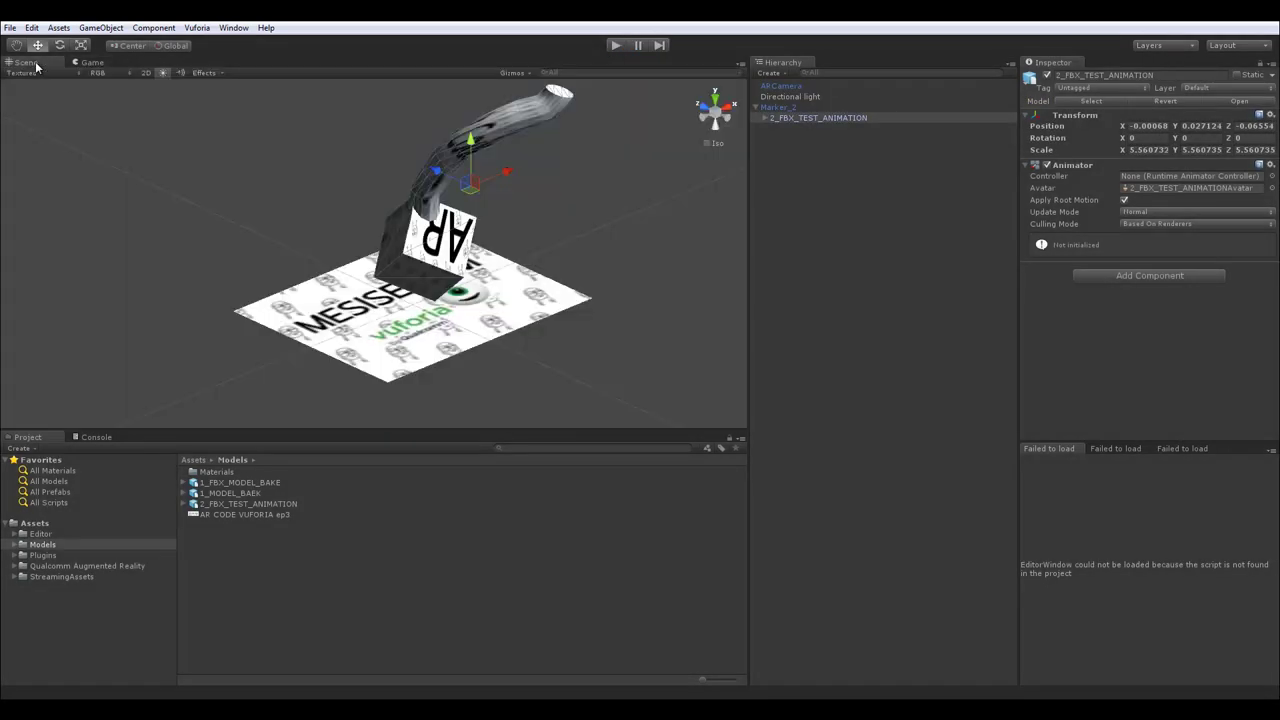
Delete the existing ARCamera and add a fresh ARCamera prefab from the Qualcomm Augmented Reality Prefabs folder.
{"action": "left_click", "coordinate": [786, 87]}
{"action": "key", "text": "Delete"}
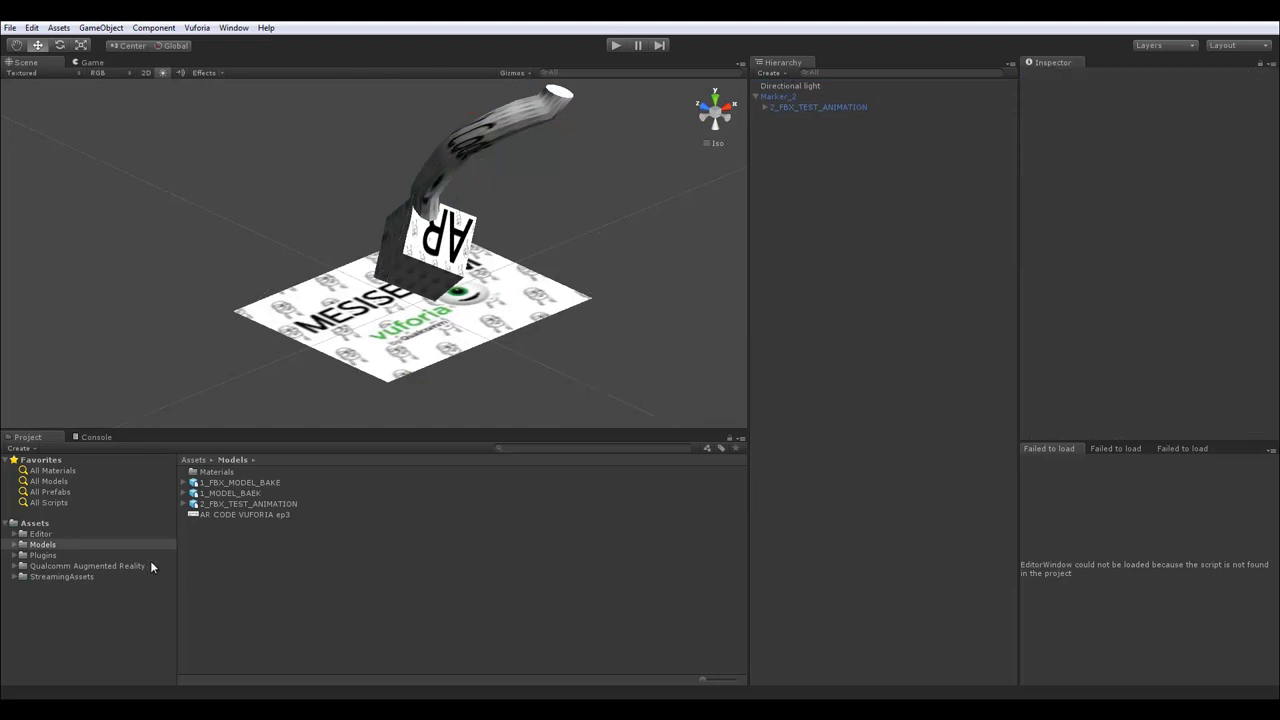
{"action": "left_click", "coordinate": [77, 567]}
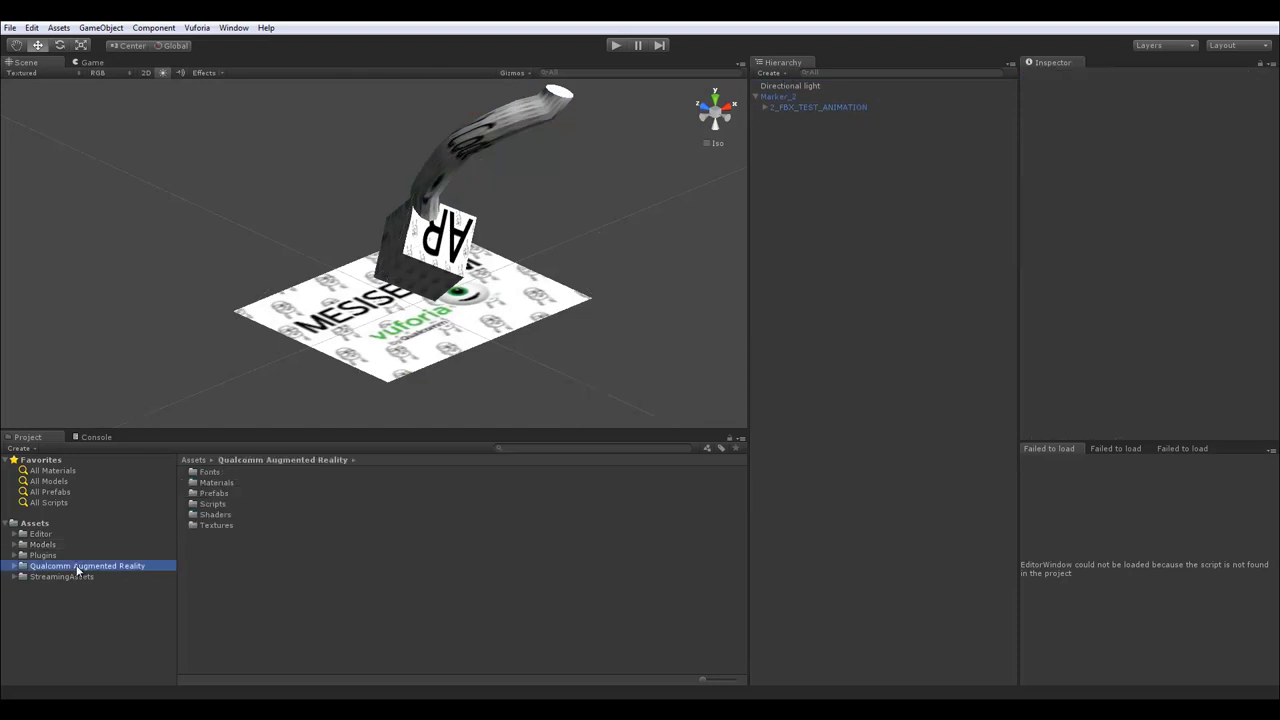
{"action": "double_click", "coordinate": [214, 493]}
{"action": "left_click_drag", "start_coordinate": [225, 496], "coordinate": [839, 425]}
{"action": "left_click_drag", "start_coordinate": [804, 116], "coordinate": [794, 116]}
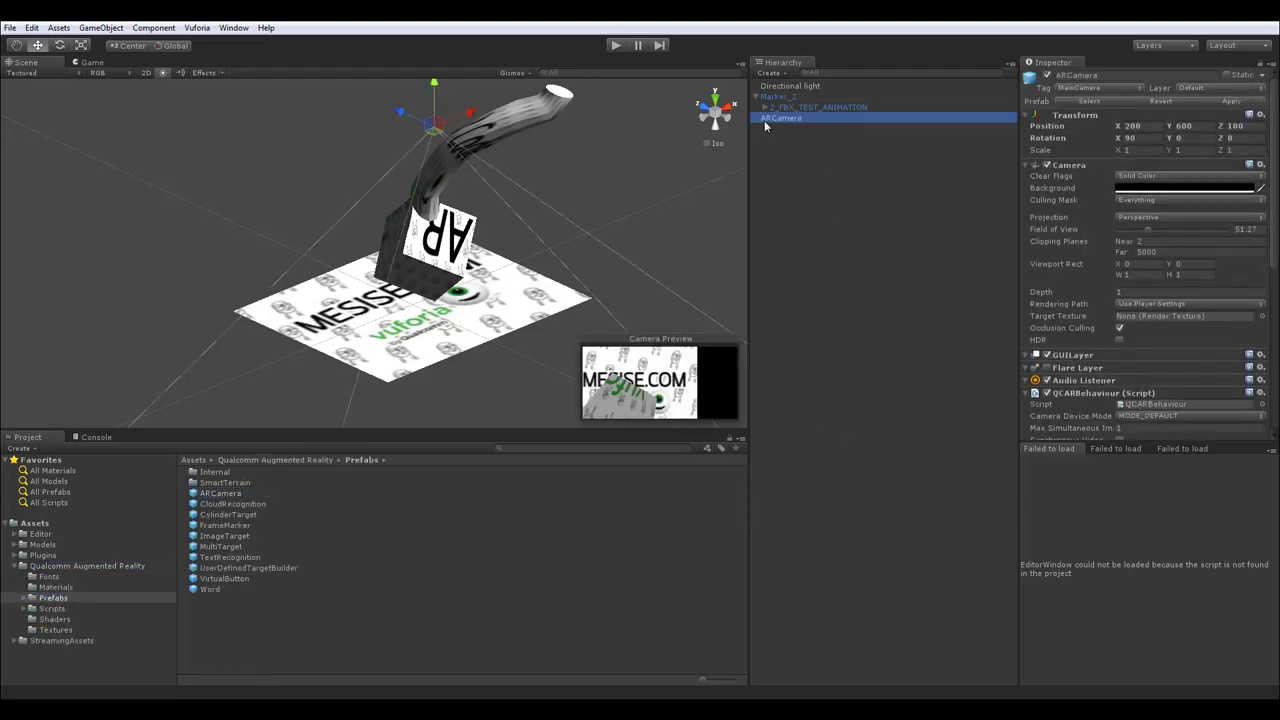
Enable loading of the MESISE_TEST data set on the new ARCamera and activate it.
{"action": "scroll", "coordinate": [1125, 282], "scroll_direction": "down", "scroll_amount": 5}
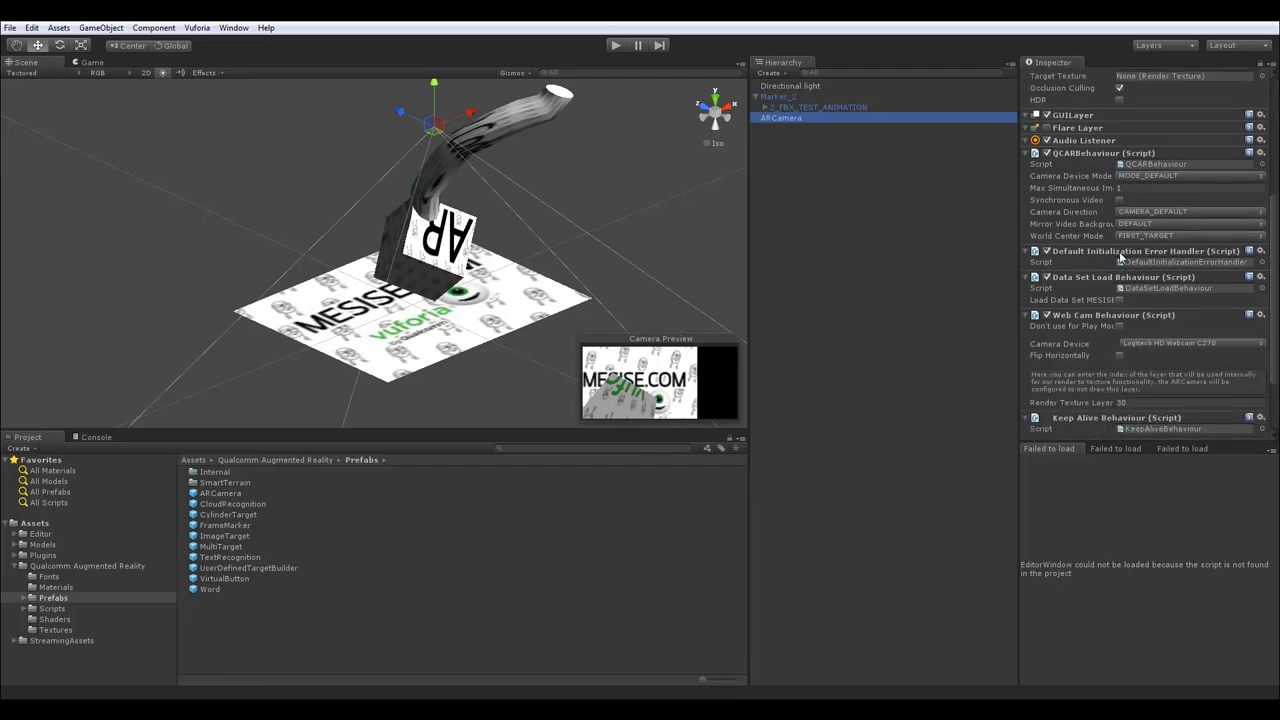
{"action": "left_click", "coordinate": [1119, 300]}
{"action": "left_click", "coordinate": [1120, 312]}
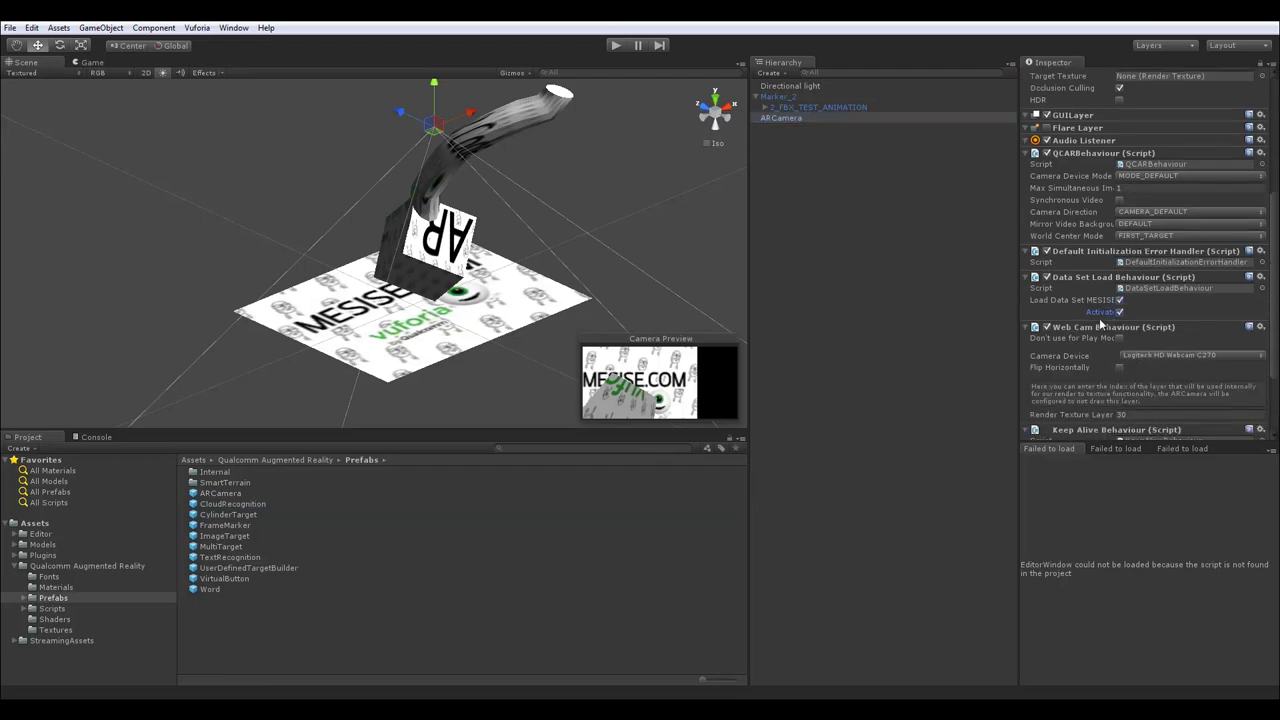
Clear the selection and save the scene as AR in the project's Assets folder.
{"action": "left_click", "coordinate": [728, 266]}
{"action": "key", "text": "ctrl+s"}
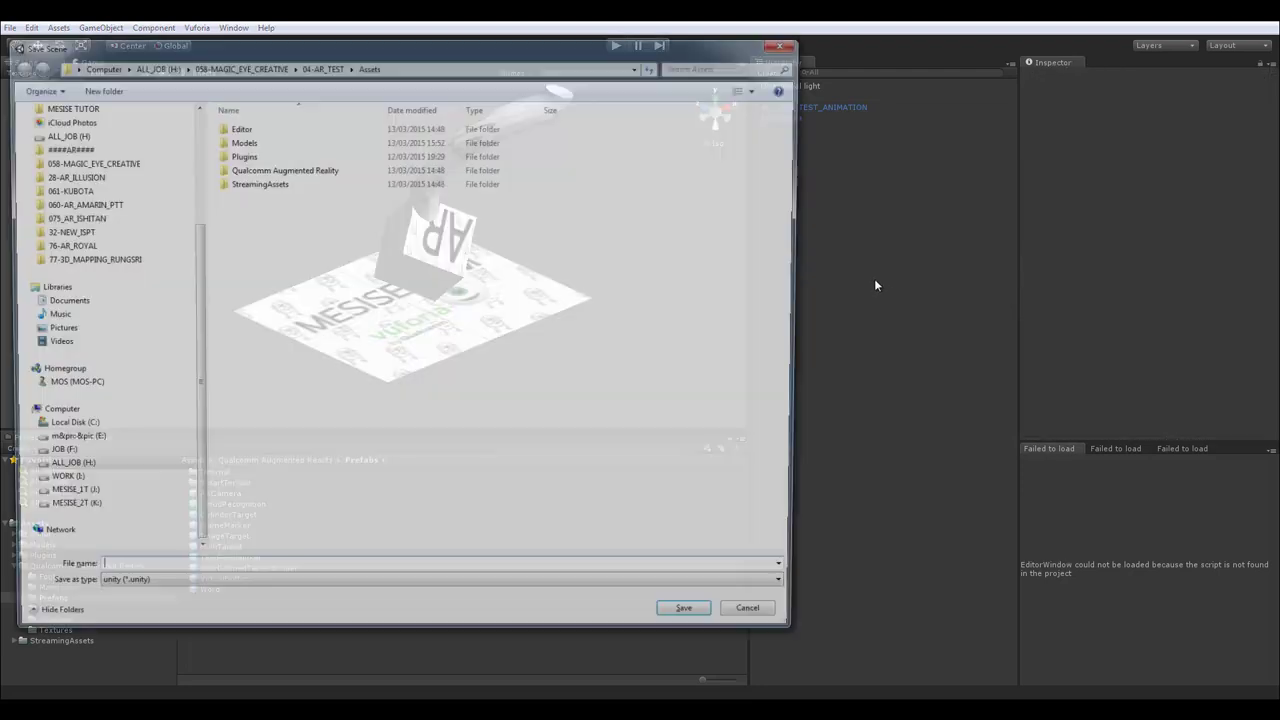
{"action": "type", "text": "AR"}
{"action": "key", "text": "Return"}
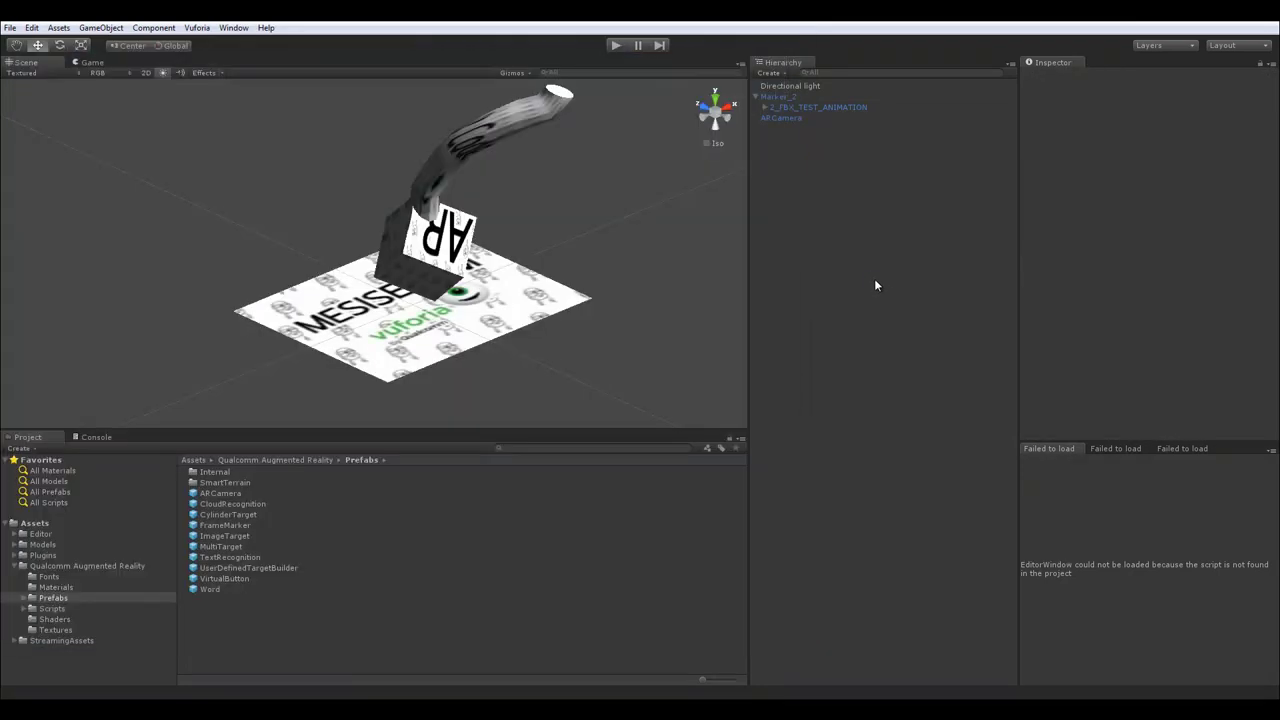
Run the scene and inspect the runtime objects in the Scene view, including the background camera's Plane.
{"action": "left_click", "coordinate": [615, 46]}
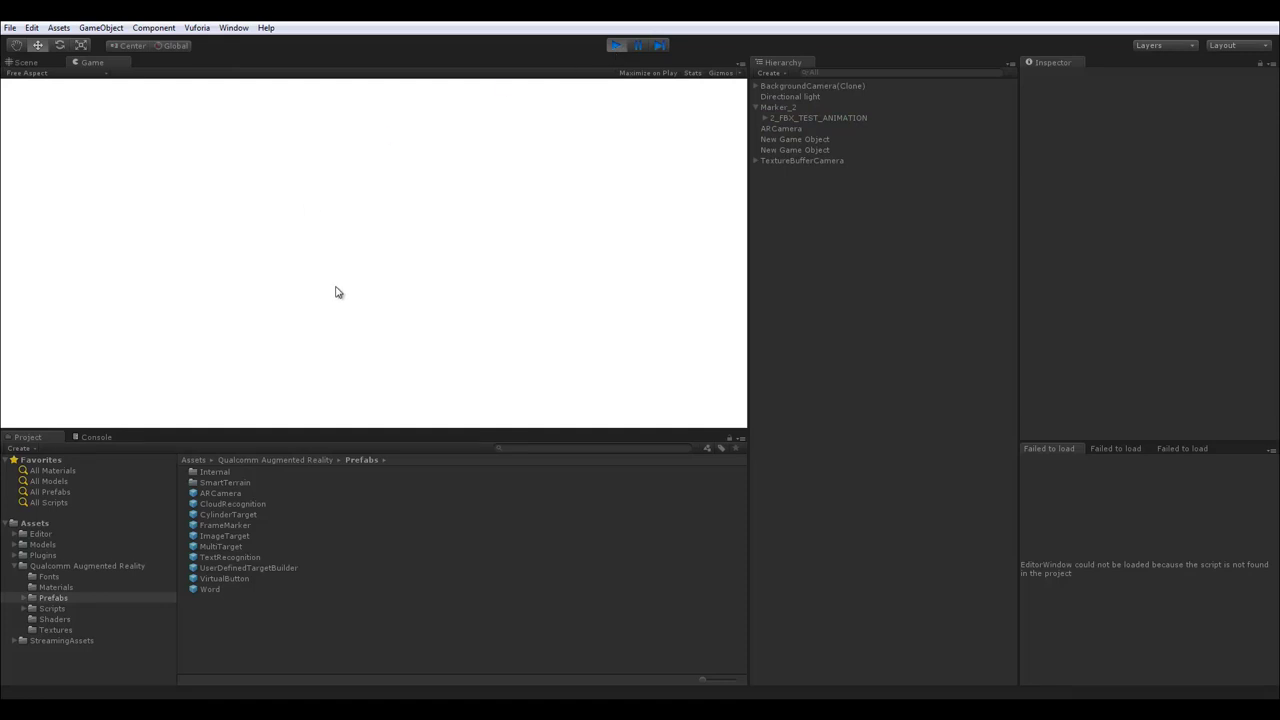
{"action": "left_click", "coordinate": [35, 64]}
{"action": "left_click_drag", "start_coordinate": [366, 234], "coordinate": [434, 314]}
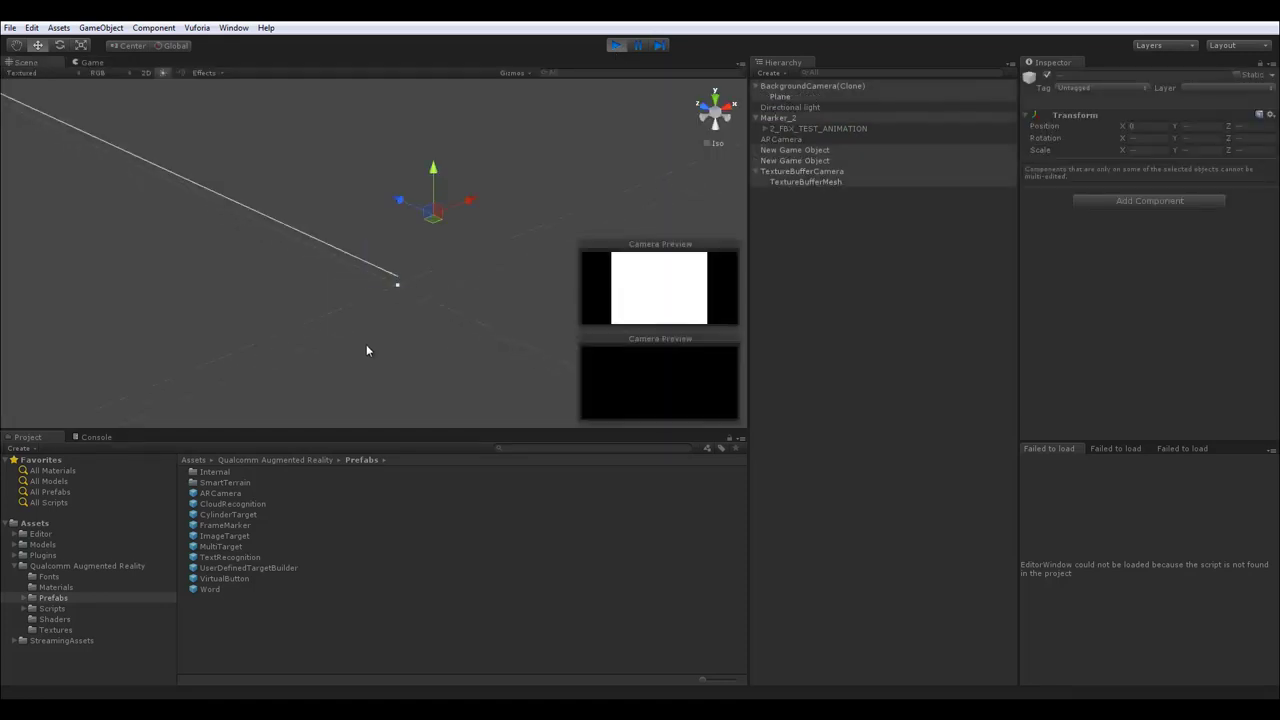
{"action": "left_click", "coordinate": [258, 141]}
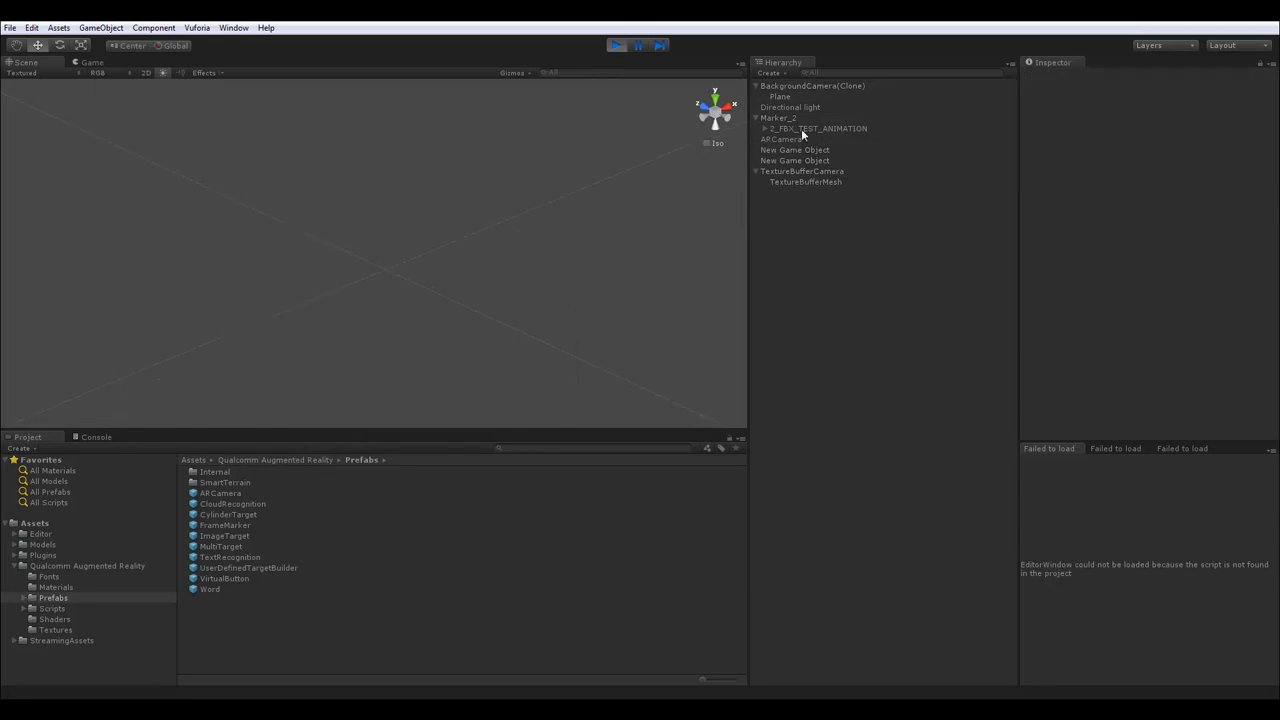
{"action": "left_click", "coordinate": [781, 97]}
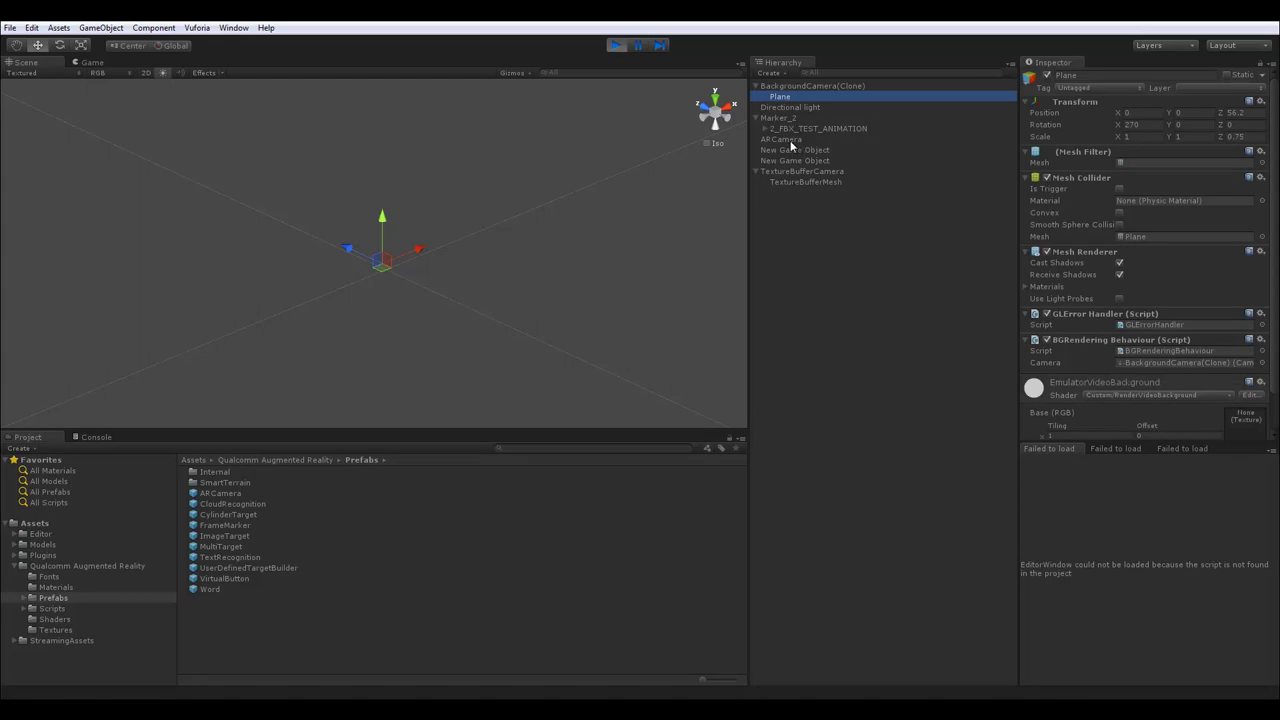
Try setting the running ARCamera's Clear Flags to Don't Clear.
{"action": "left_click", "coordinate": [782, 139]}
{"action": "left_click", "coordinate": [1153, 175]}
{"action": "left_click", "coordinate": [1146, 203]}
{"action": "left_click", "coordinate": [1153, 175]}
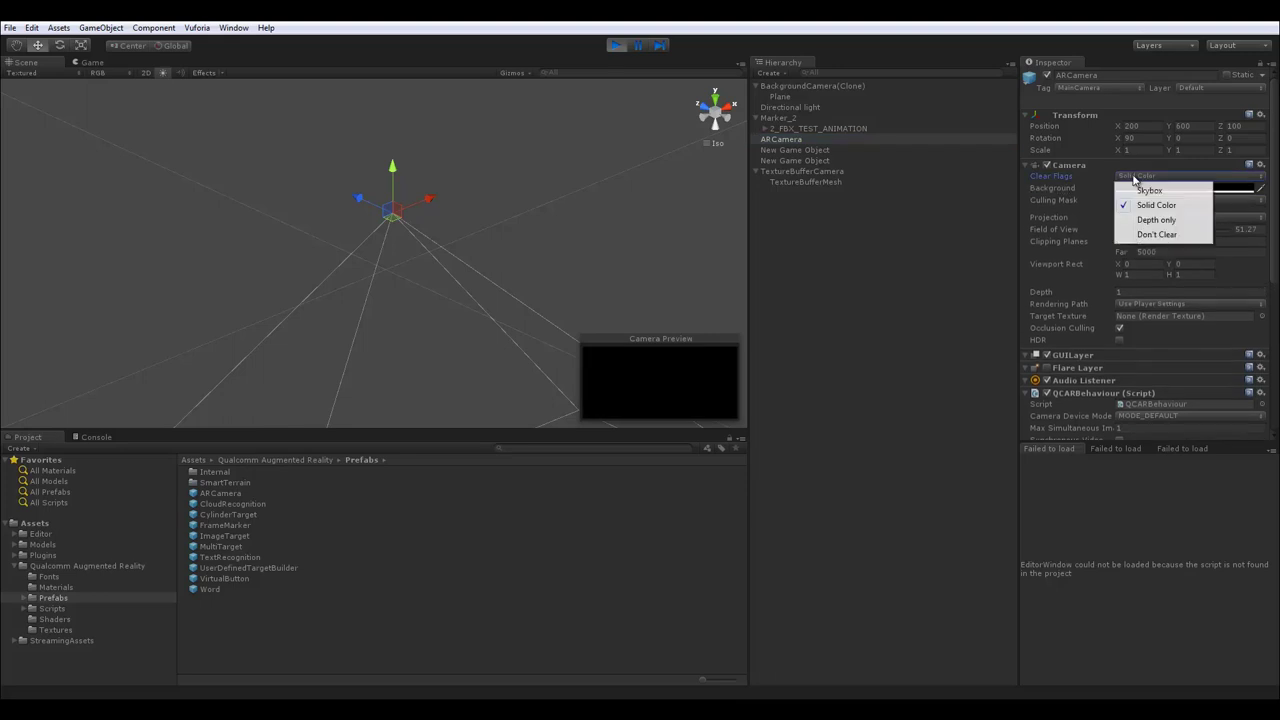
{"action": "left_click", "coordinate": [1145, 234]}
Dock the Game view beside the Scene view and widen it to check the AR tracking, ending the play test.
{"action": "left_click", "coordinate": [90, 63]}
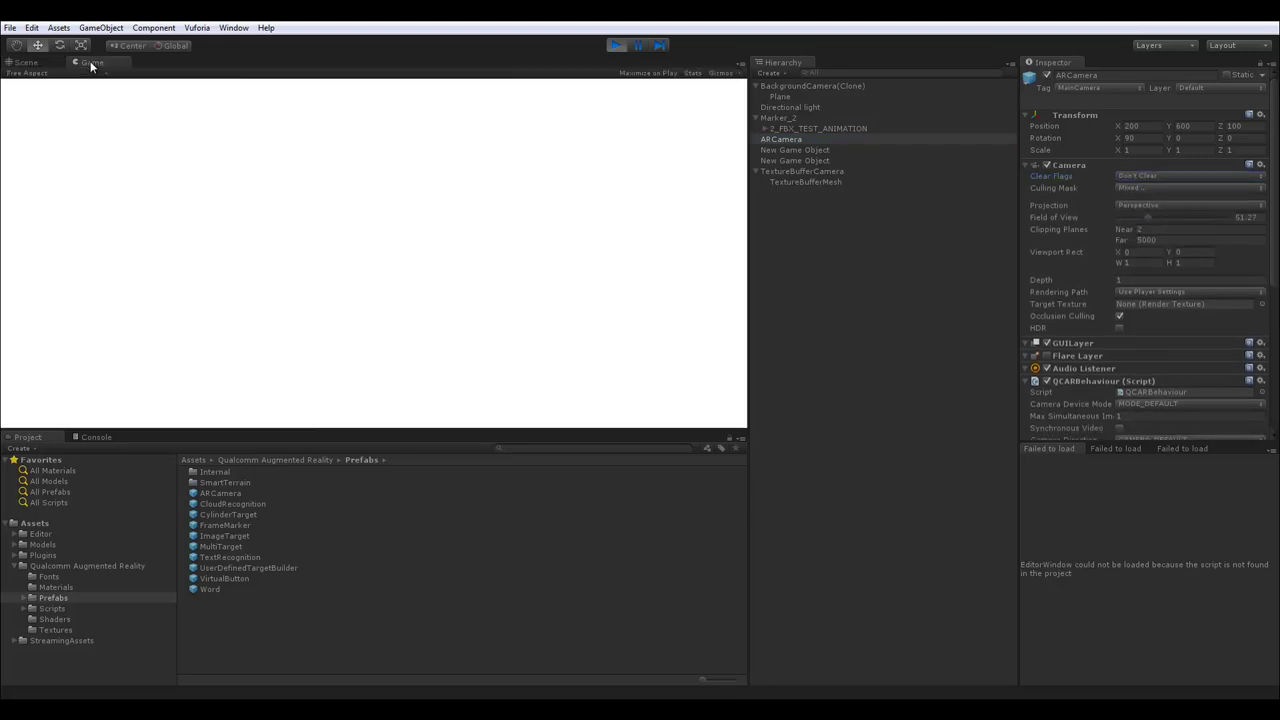
{"action": "left_click_drag", "start_coordinate": [90, 63], "coordinate": [672, 187]}
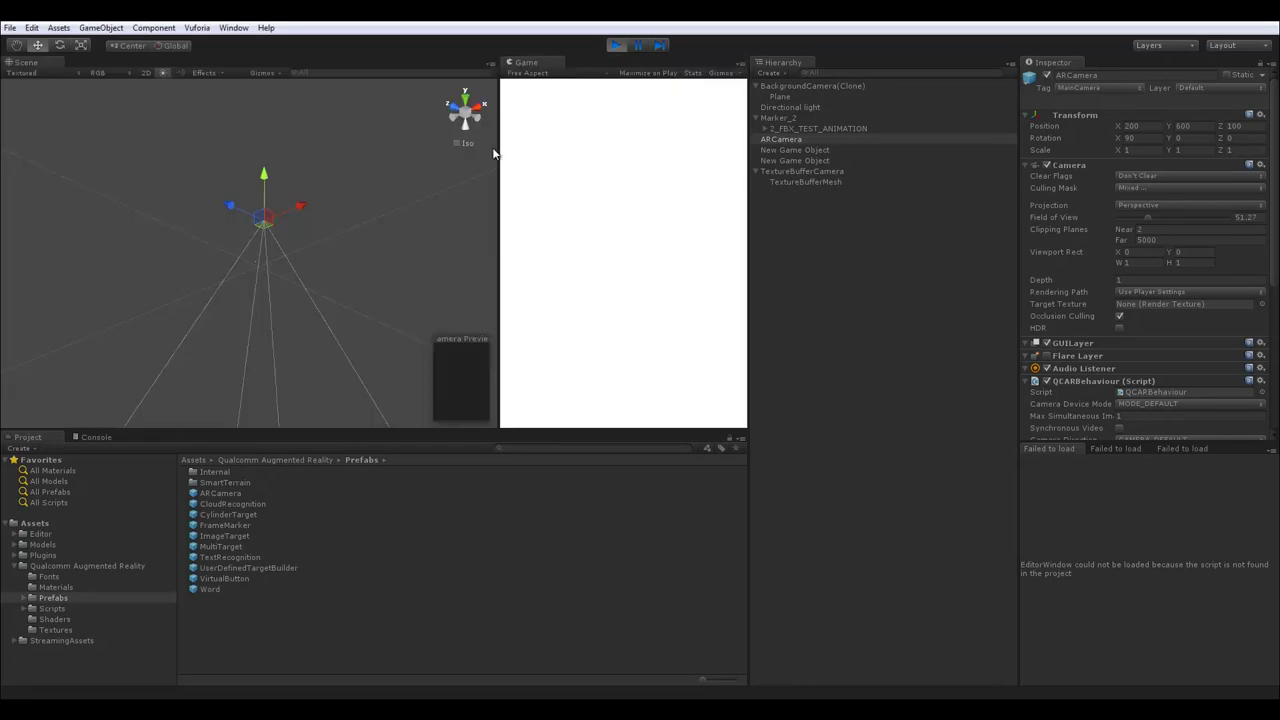
{"action": "left_click_drag", "start_coordinate": [498, 148], "coordinate": [380, 148]}
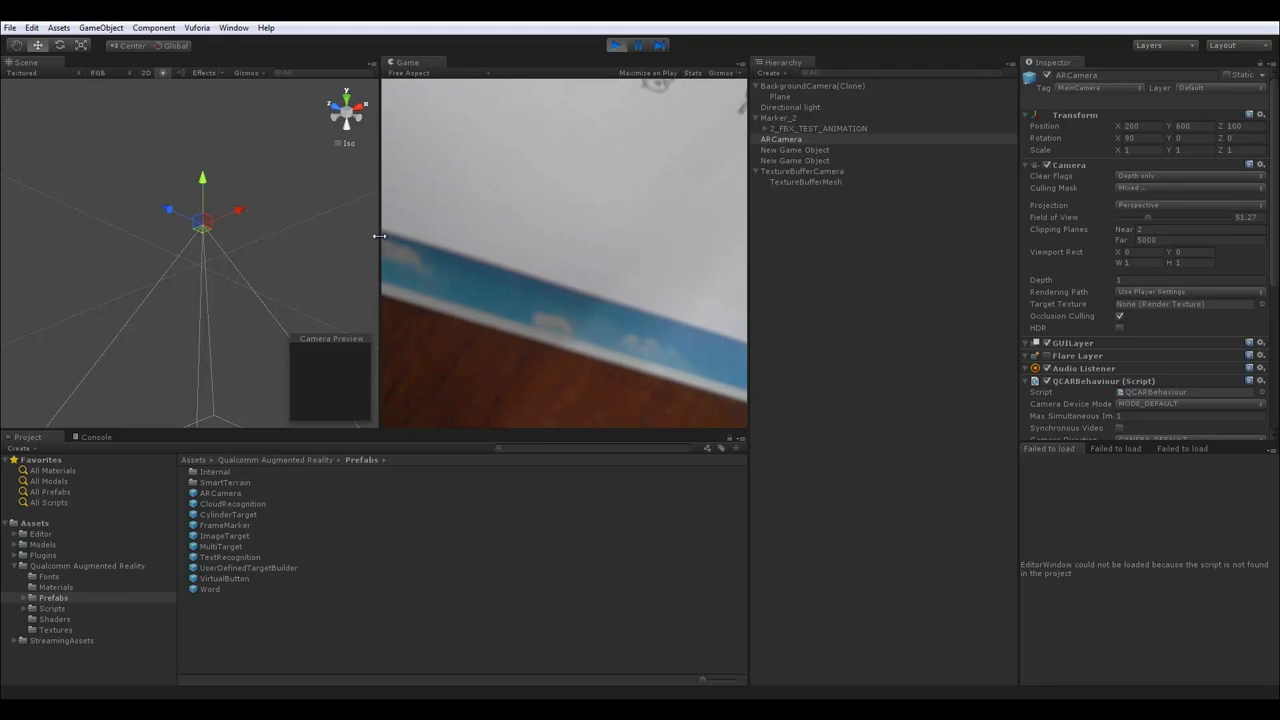
{"action": "left_click_drag", "start_coordinate": [381, 234], "coordinate": [329, 236]}
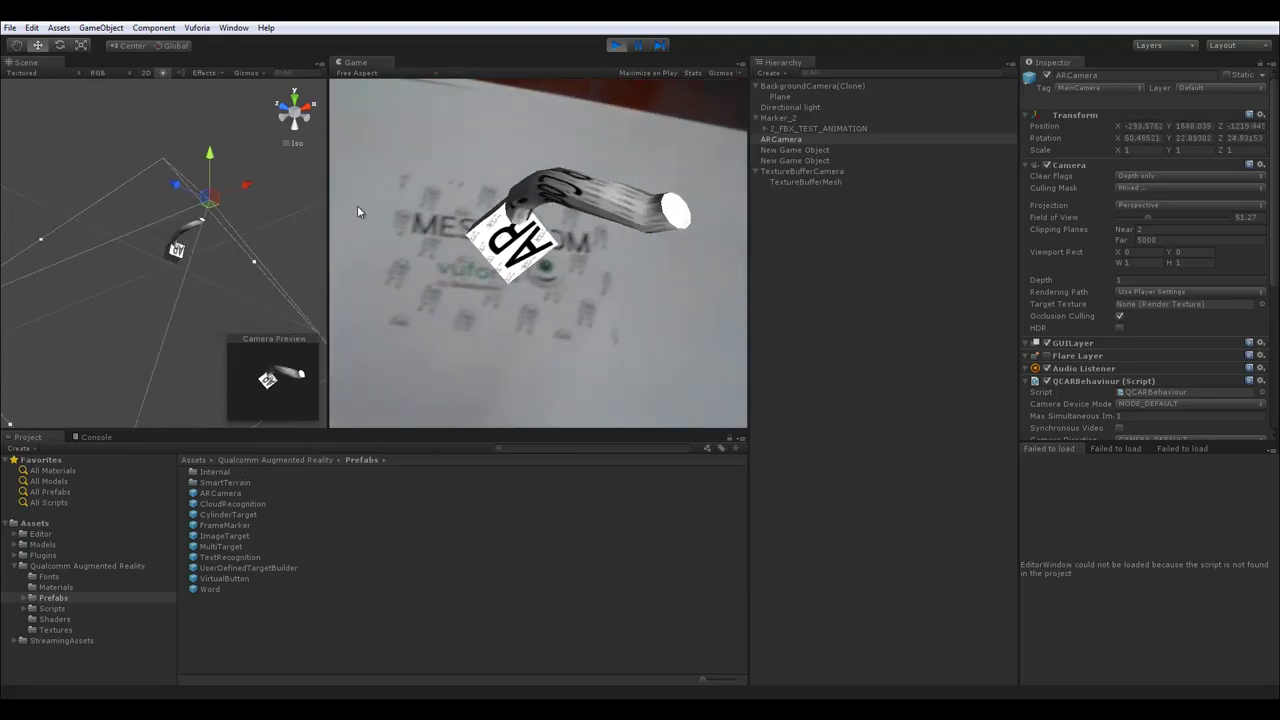
{"action": "left_click", "coordinate": [616, 45]}
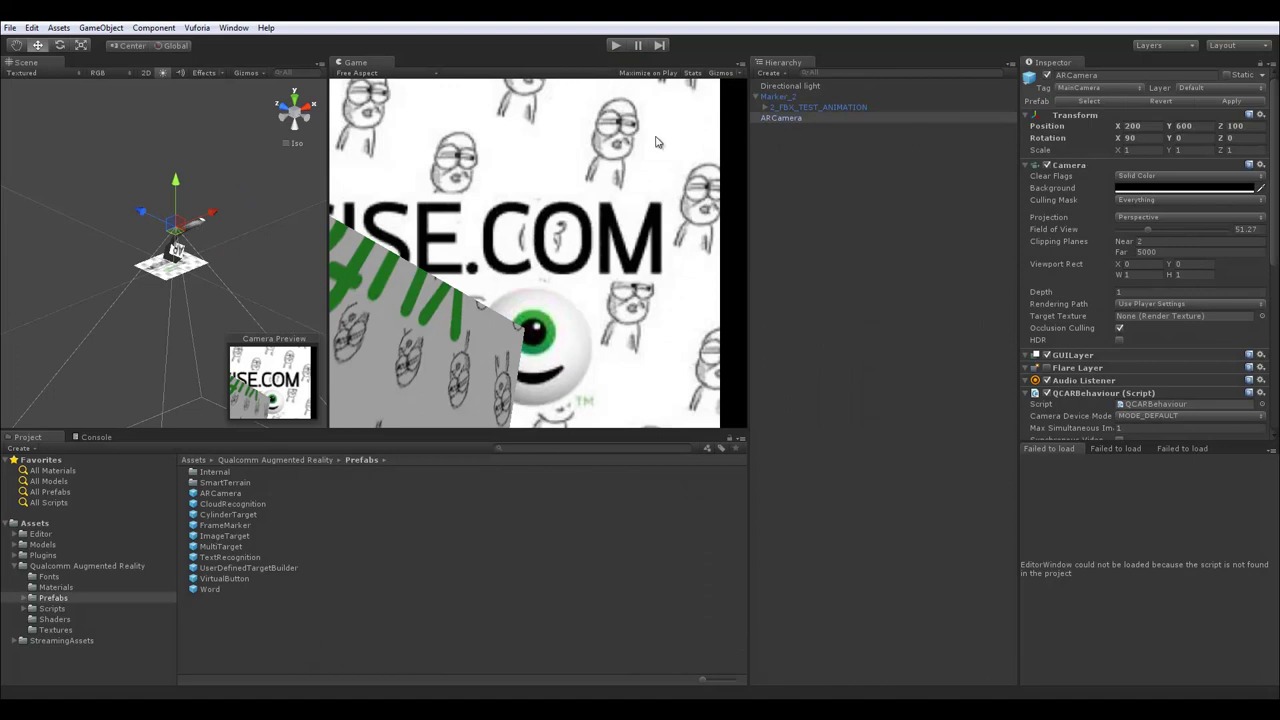
{"action": "left_click", "coordinate": [815, 186]}
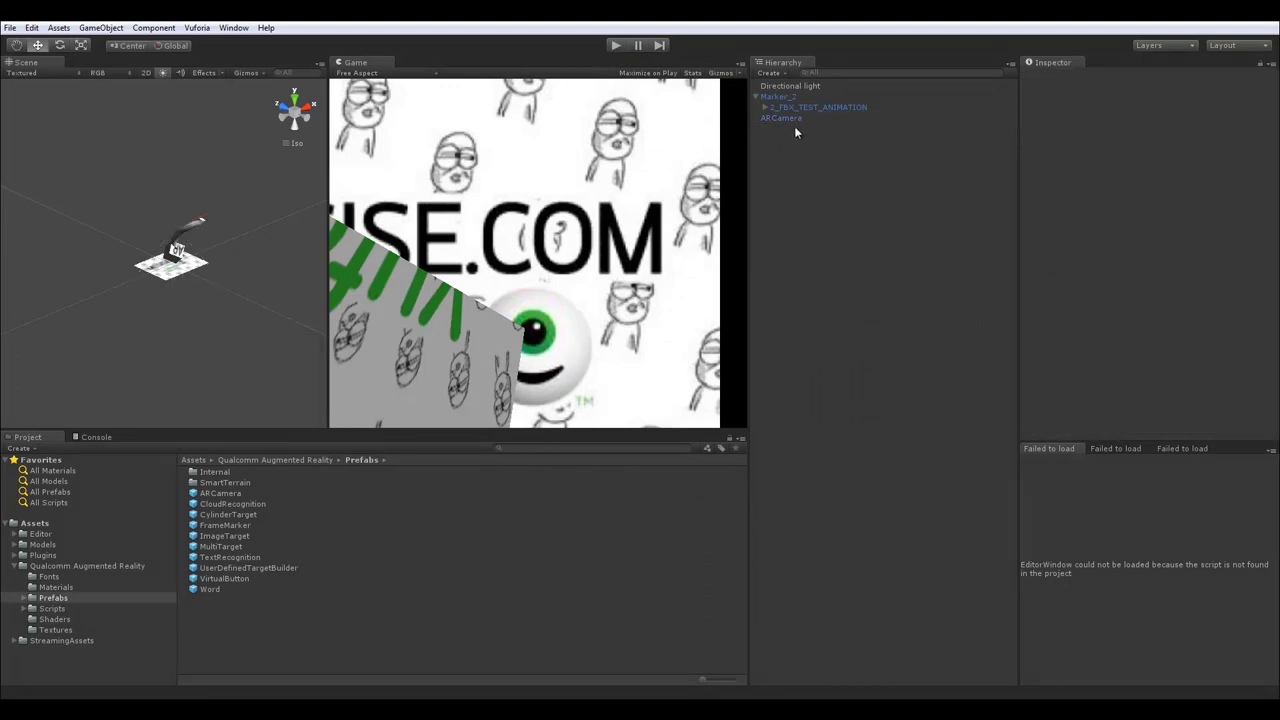
Set the Animation Type of the 2_FBX_TEST_ANIMATION model's rig to Legacy, apply it, and return to its animation import settings.
{"action": "left_click", "coordinate": [42, 544]}
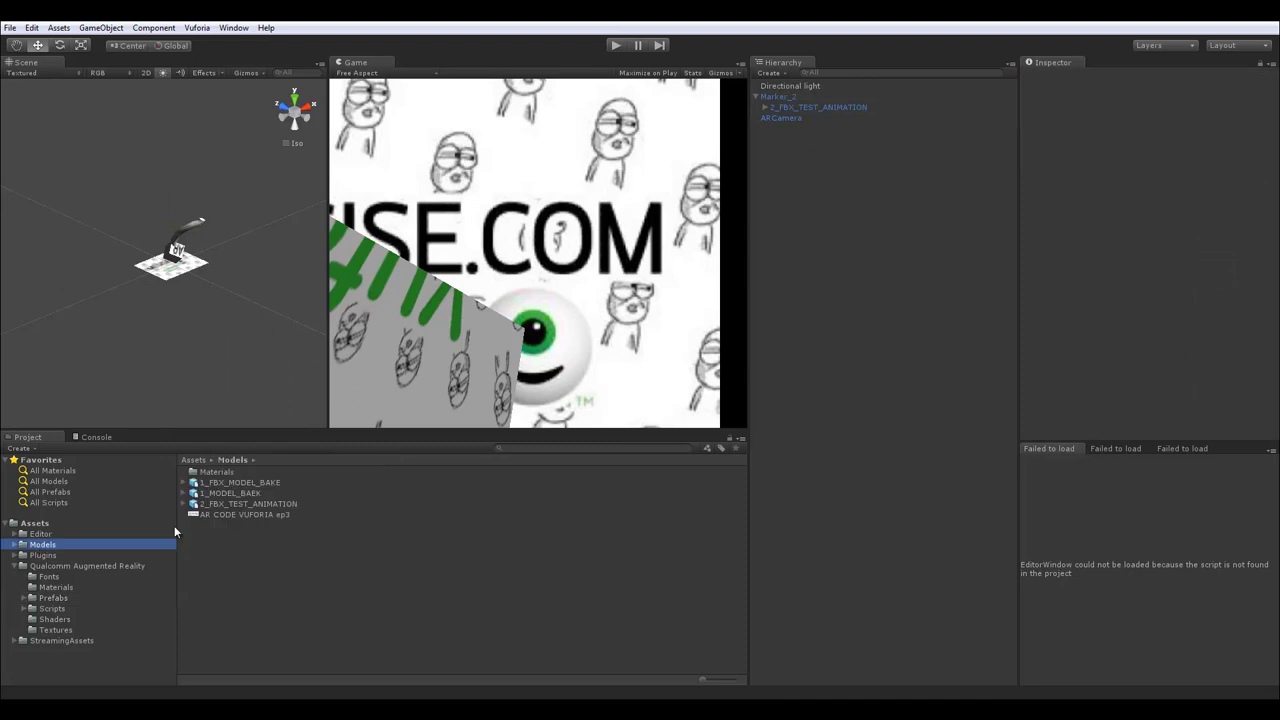
{"action": "left_click", "coordinate": [232, 505]}
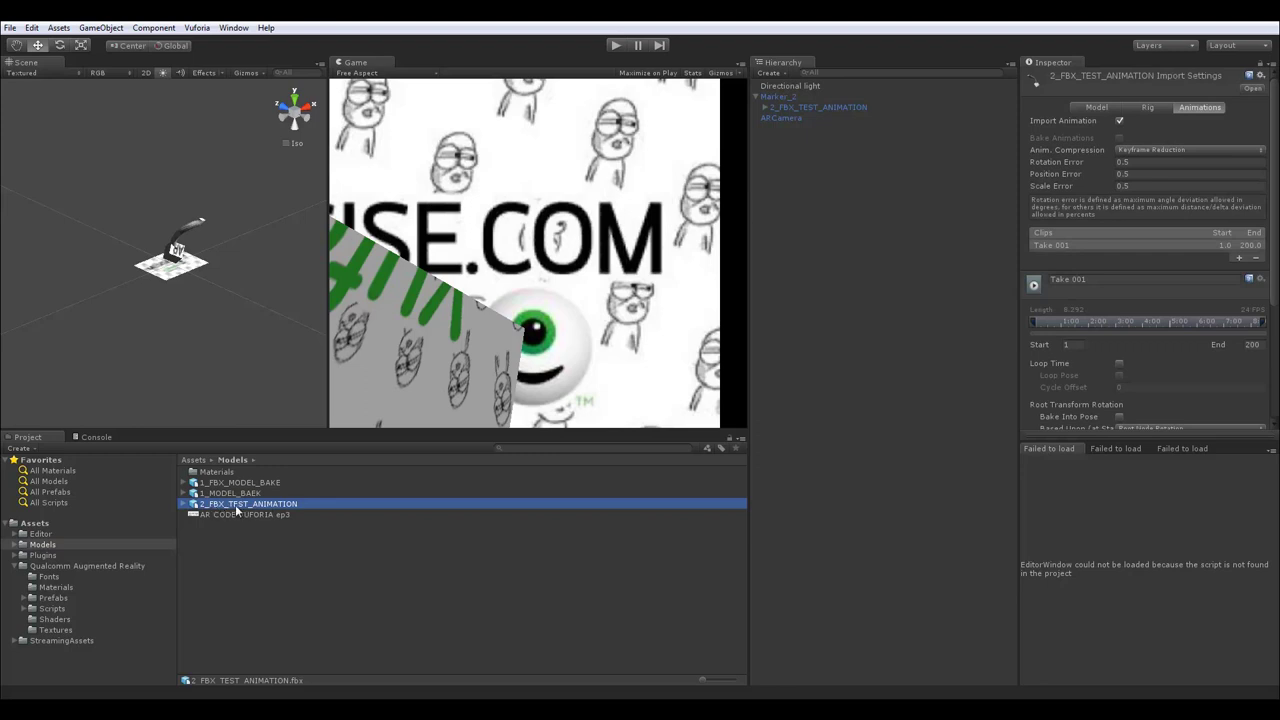
{"action": "left_click", "coordinate": [1148, 106]}
{"action": "left_click", "coordinate": [1142, 121]}
{"action": "left_click", "coordinate": [1155, 150]}
{"action": "left_click", "coordinate": [1256, 157]}
{"action": "left_click", "coordinate": [1205, 107]}
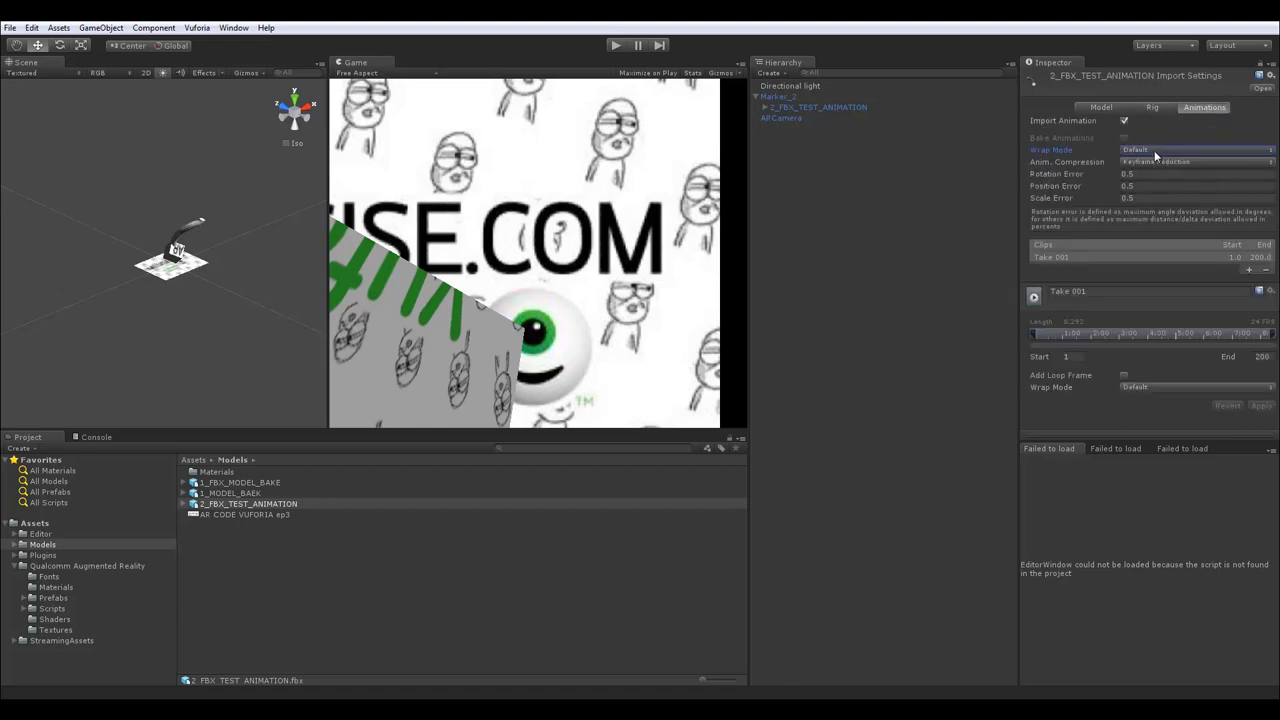
Set both the overall and the Take 001 clip's Wrap Mode to Loop, apply the changes, and play-test the animation on the marker.
{"action": "left_click", "coordinate": [1154, 150]}
{"action": "left_click", "coordinate": [1169, 194]}
{"action": "left_click", "coordinate": [1140, 151]}
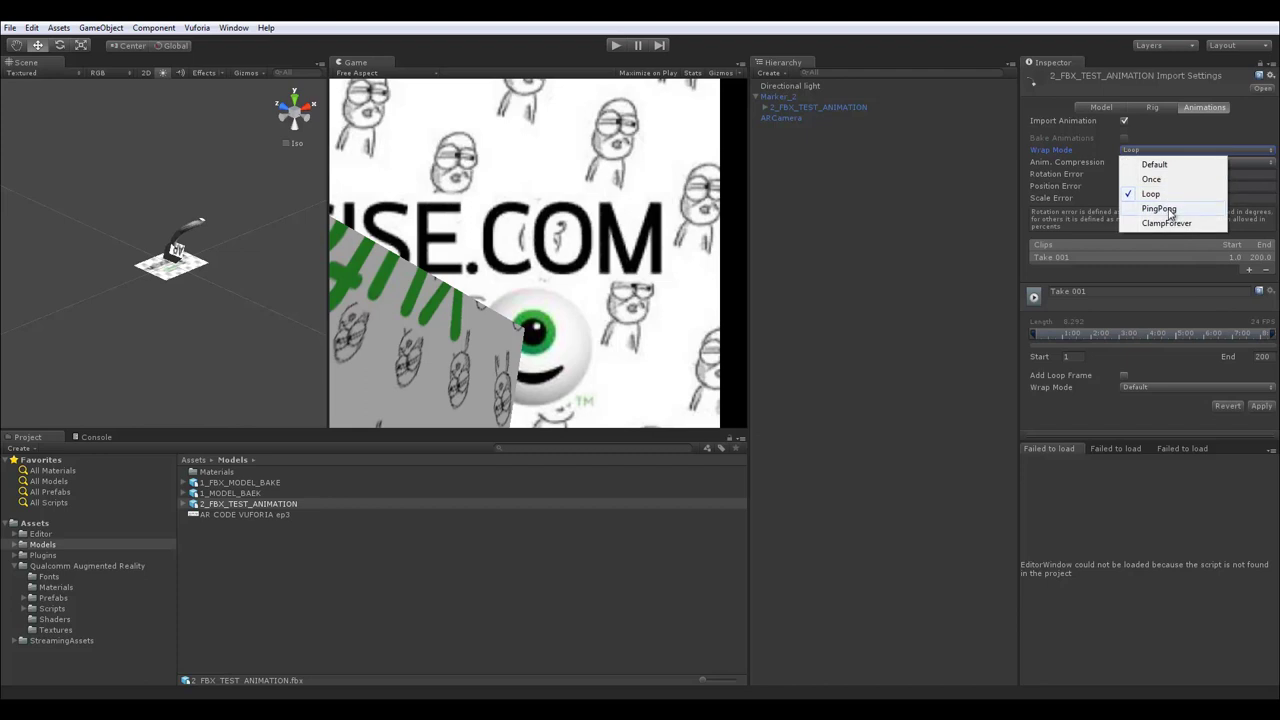
{"action": "left_click", "coordinate": [1147, 197]}
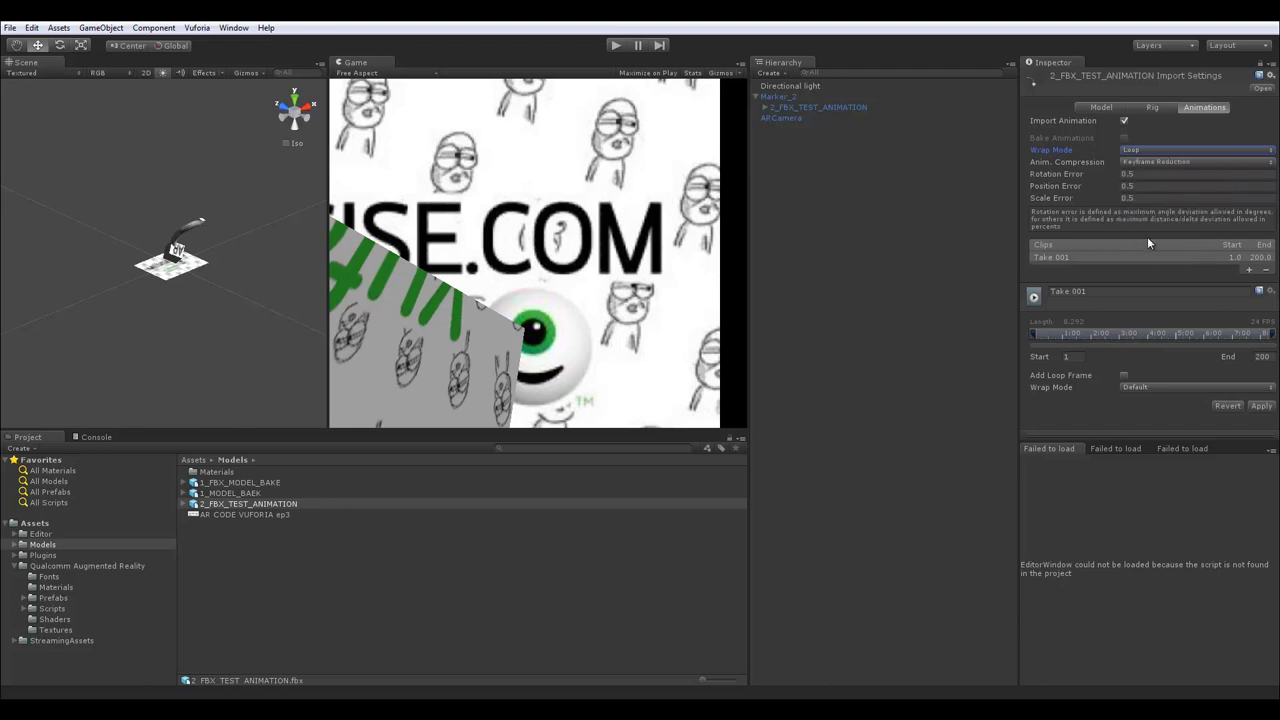
{"action": "left_click", "coordinate": [1166, 386]}
{"action": "left_click", "coordinate": [1160, 434]}
{"action": "left_click", "coordinate": [615, 46]}
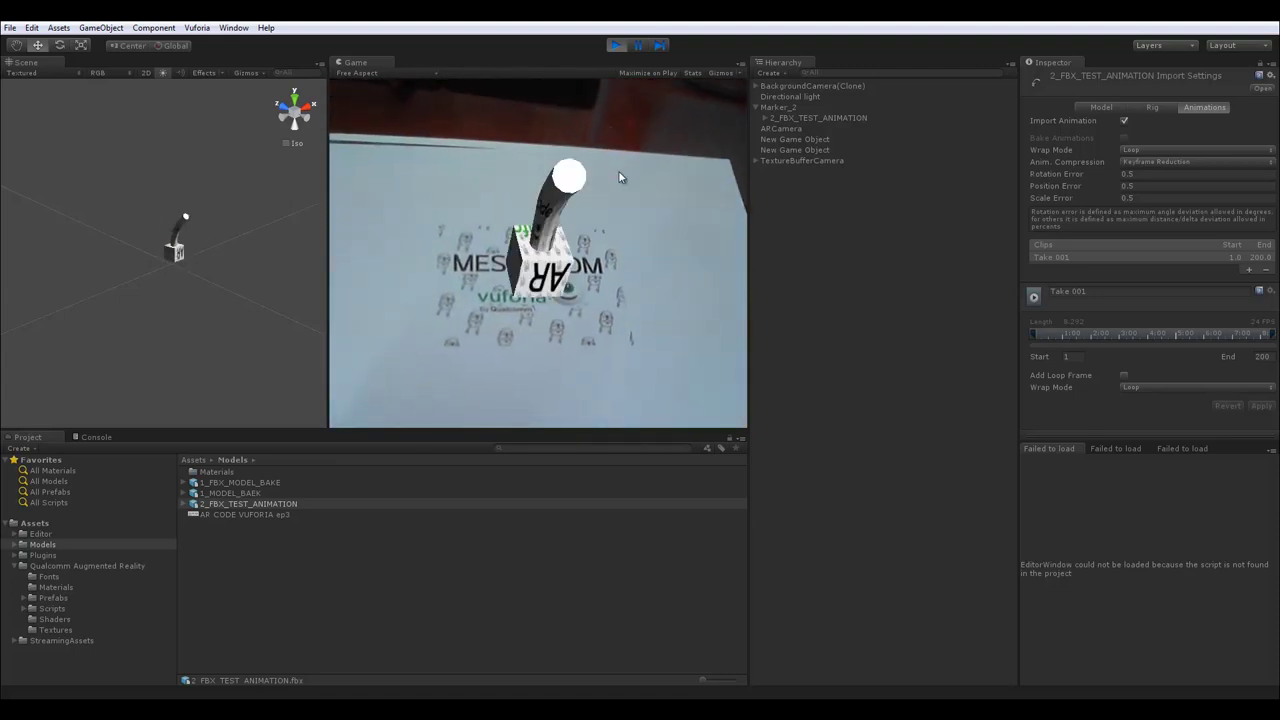
{"action": "left_click", "coordinate": [616, 44]}
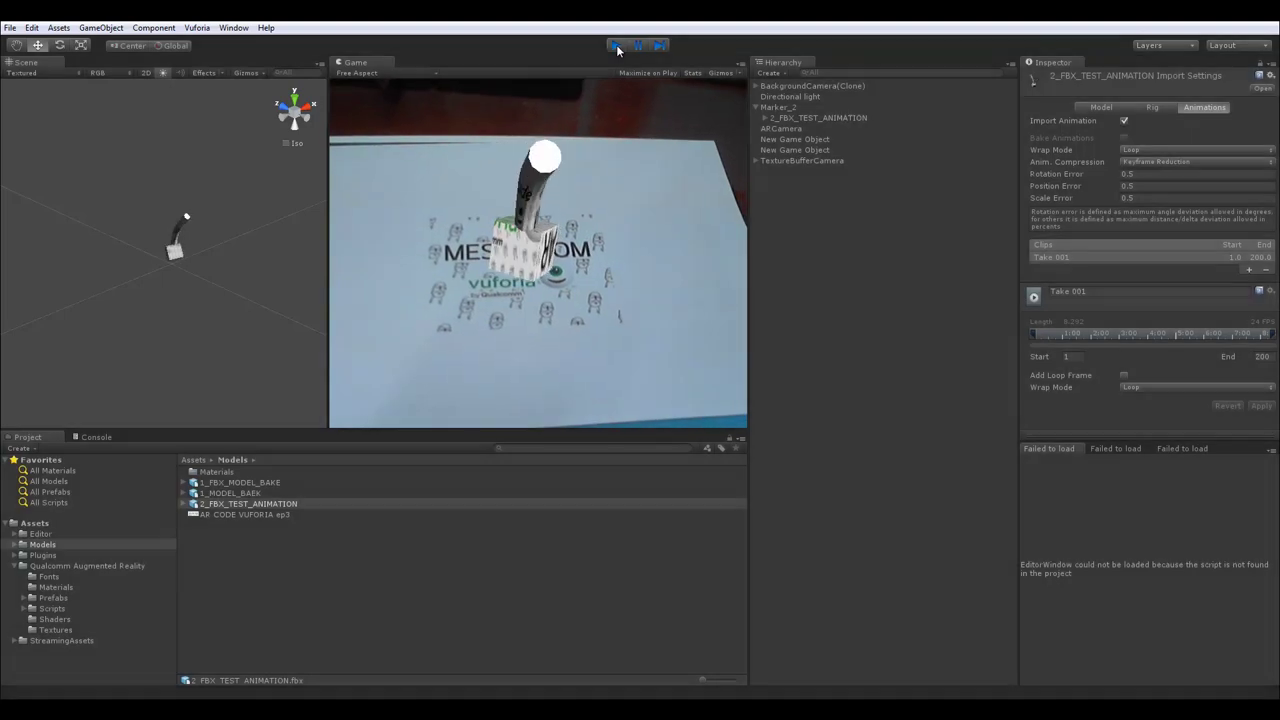